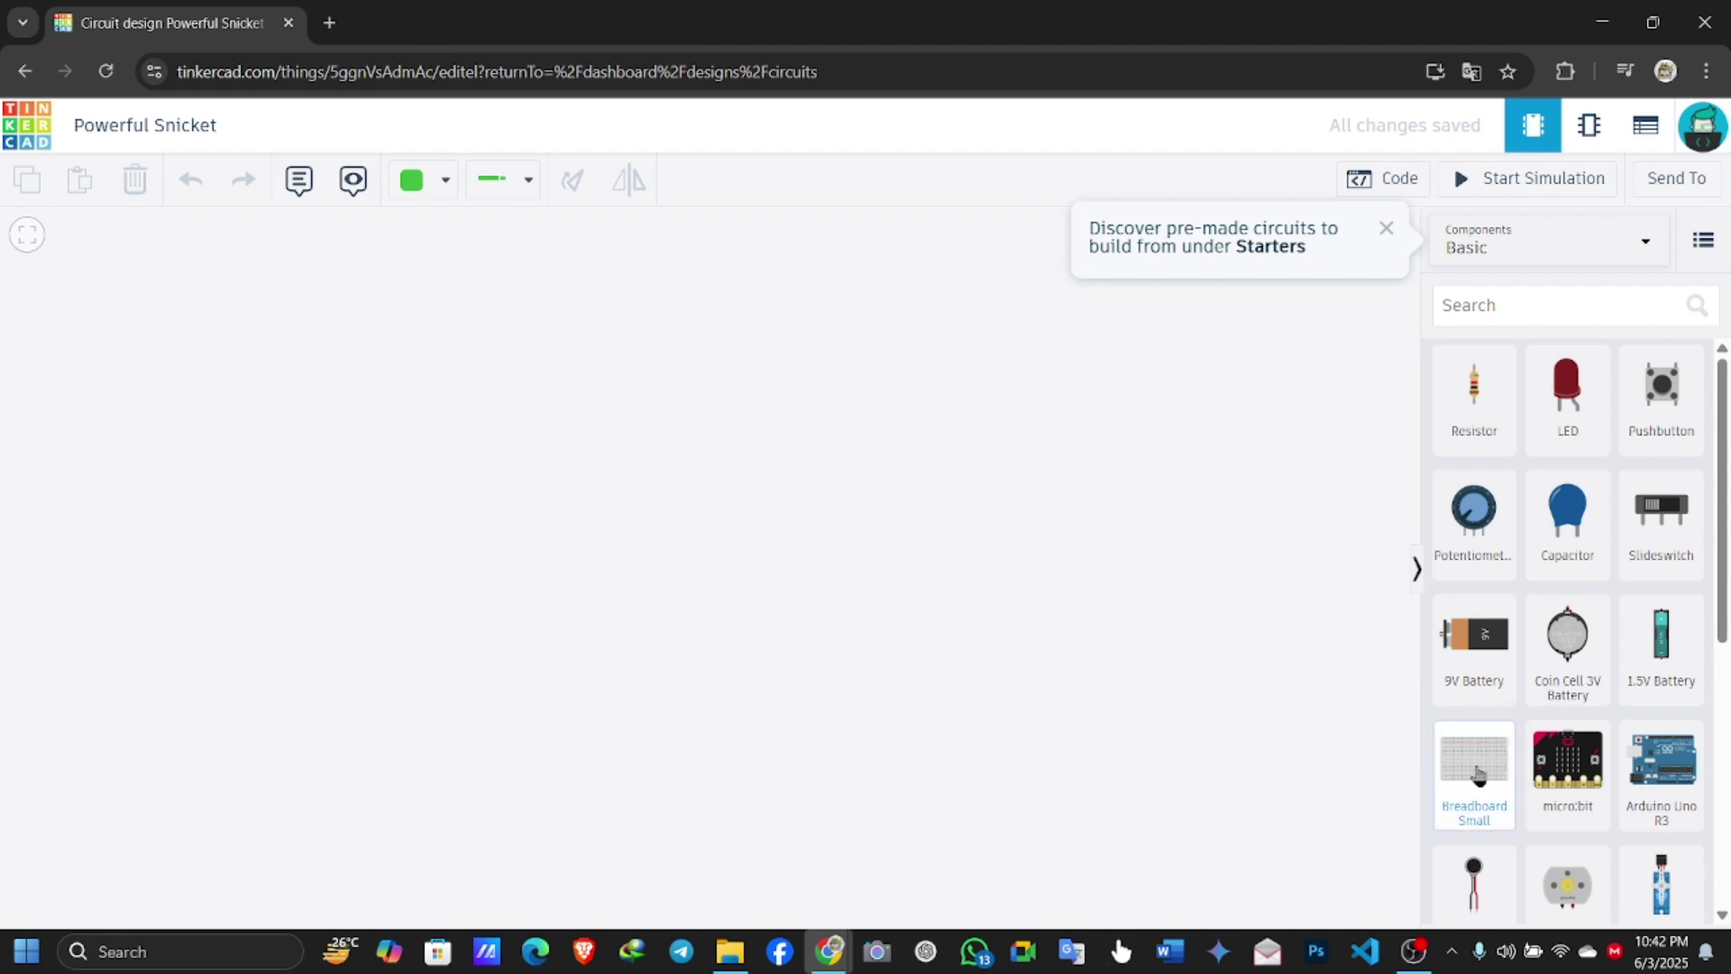
Place a Breadboard Small in the workspace, and search for arduino to place an Arduino Uno R3 at the breadboard's left side
drag(1474, 766, 894, 568)
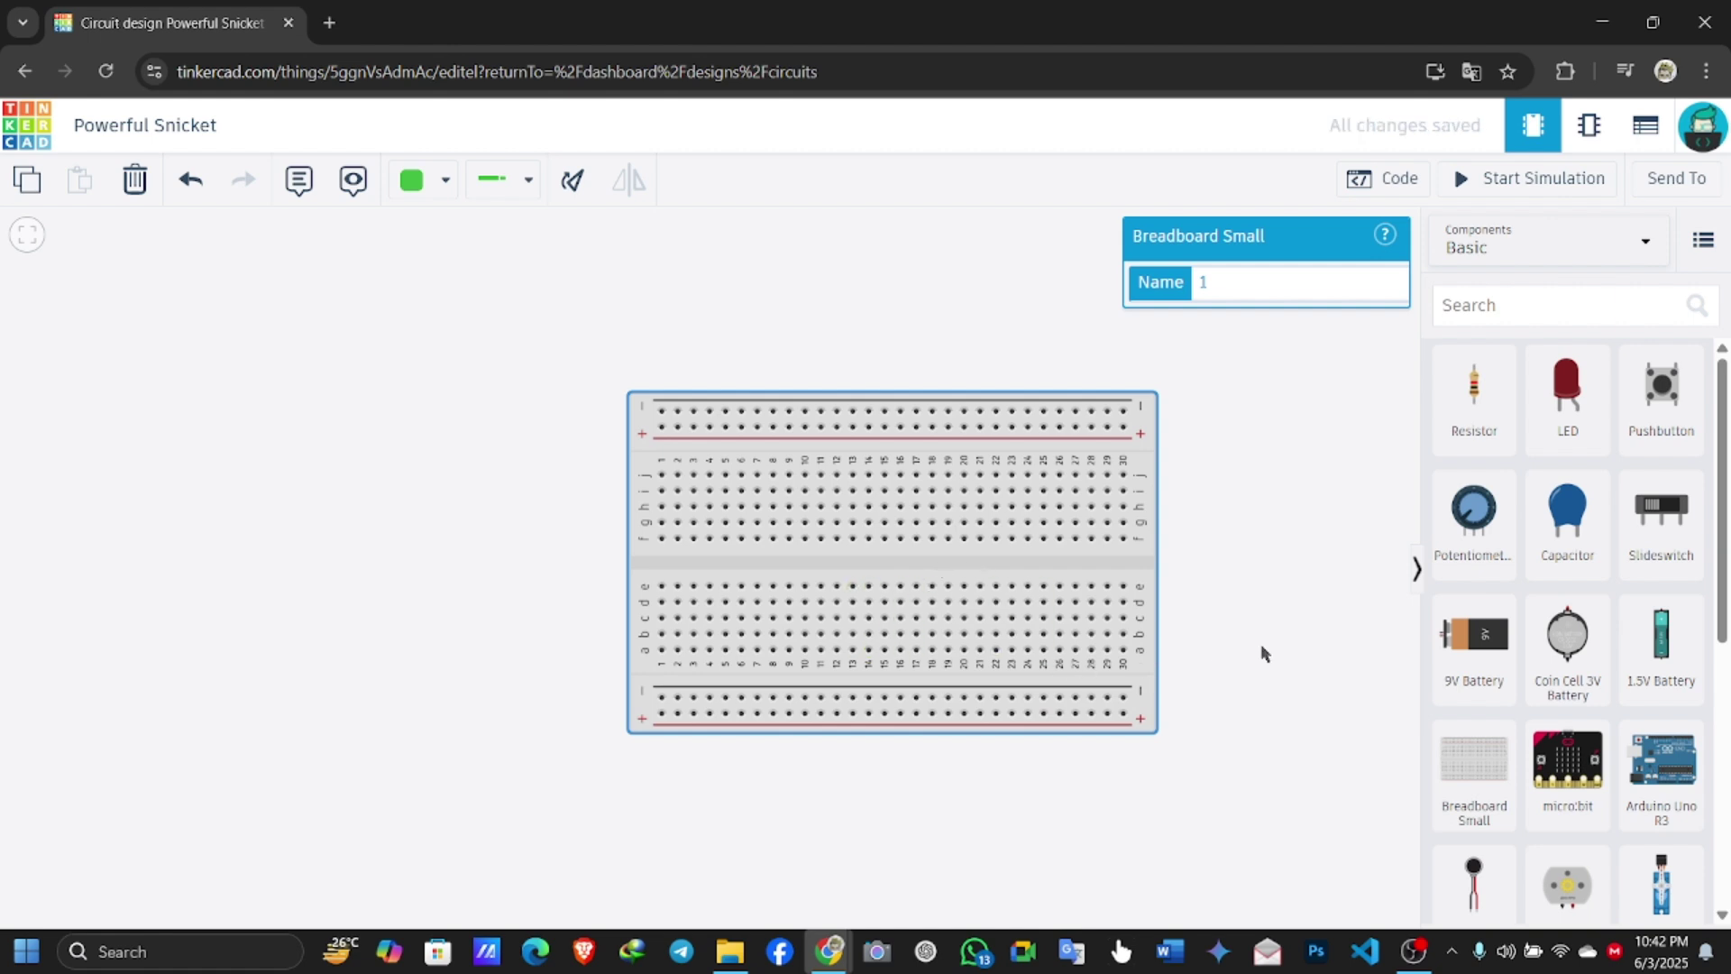
click(1524, 307)
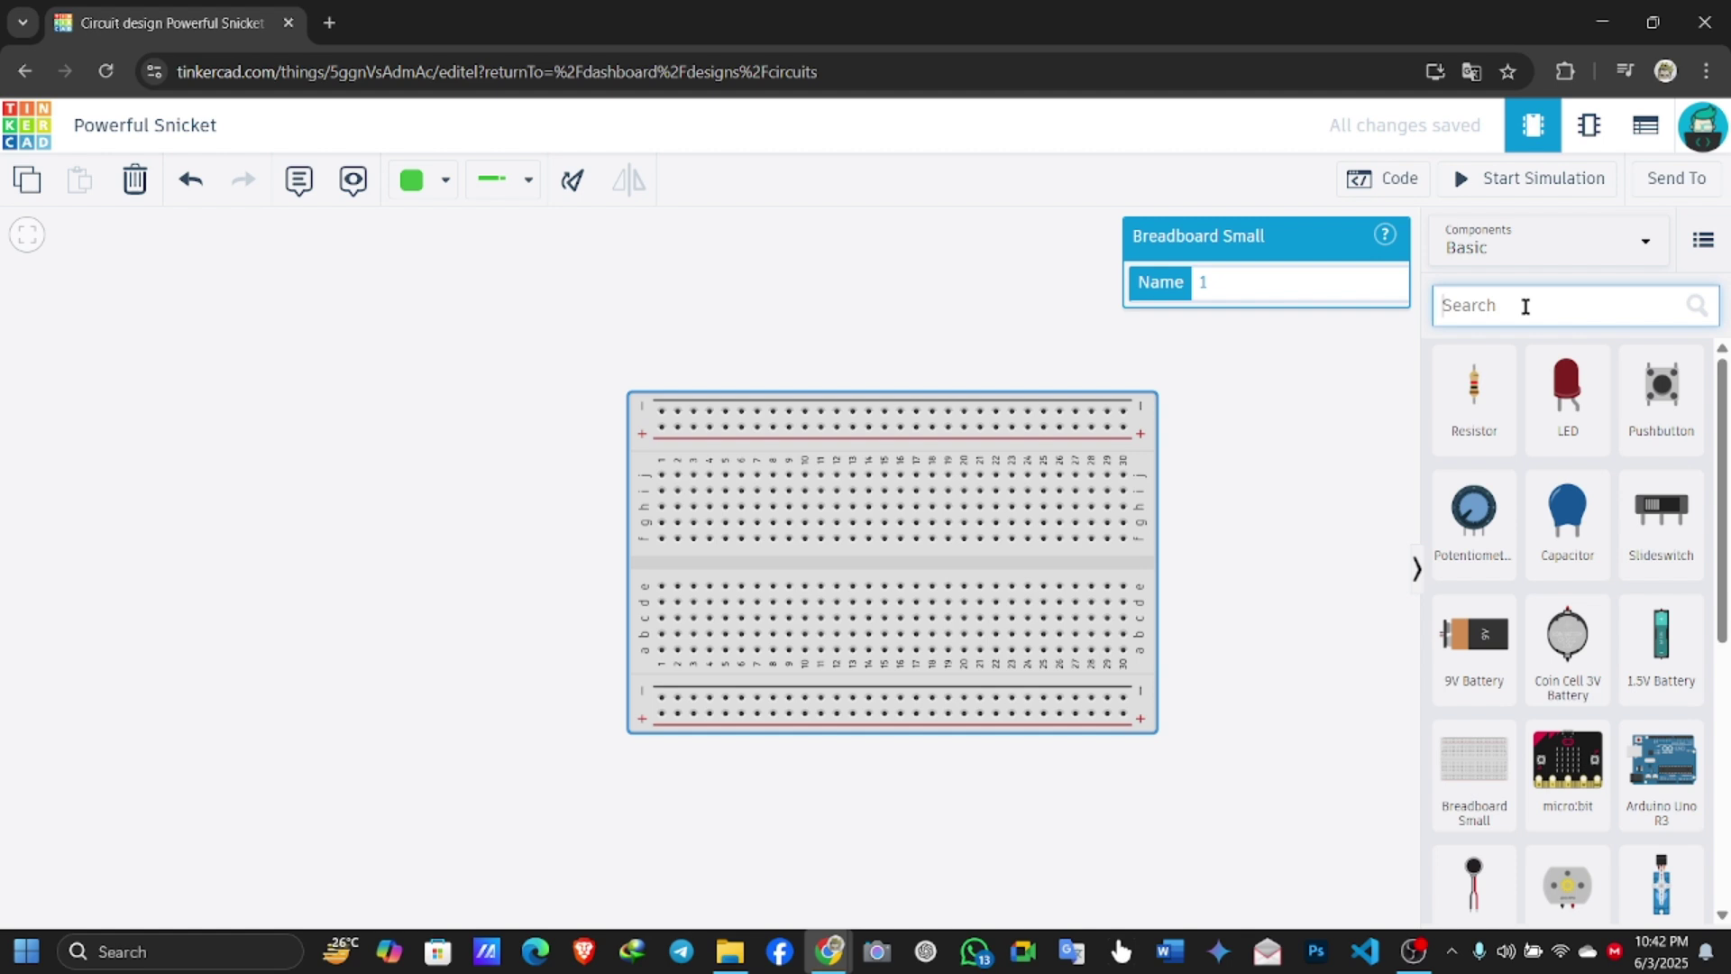
text(arduino)
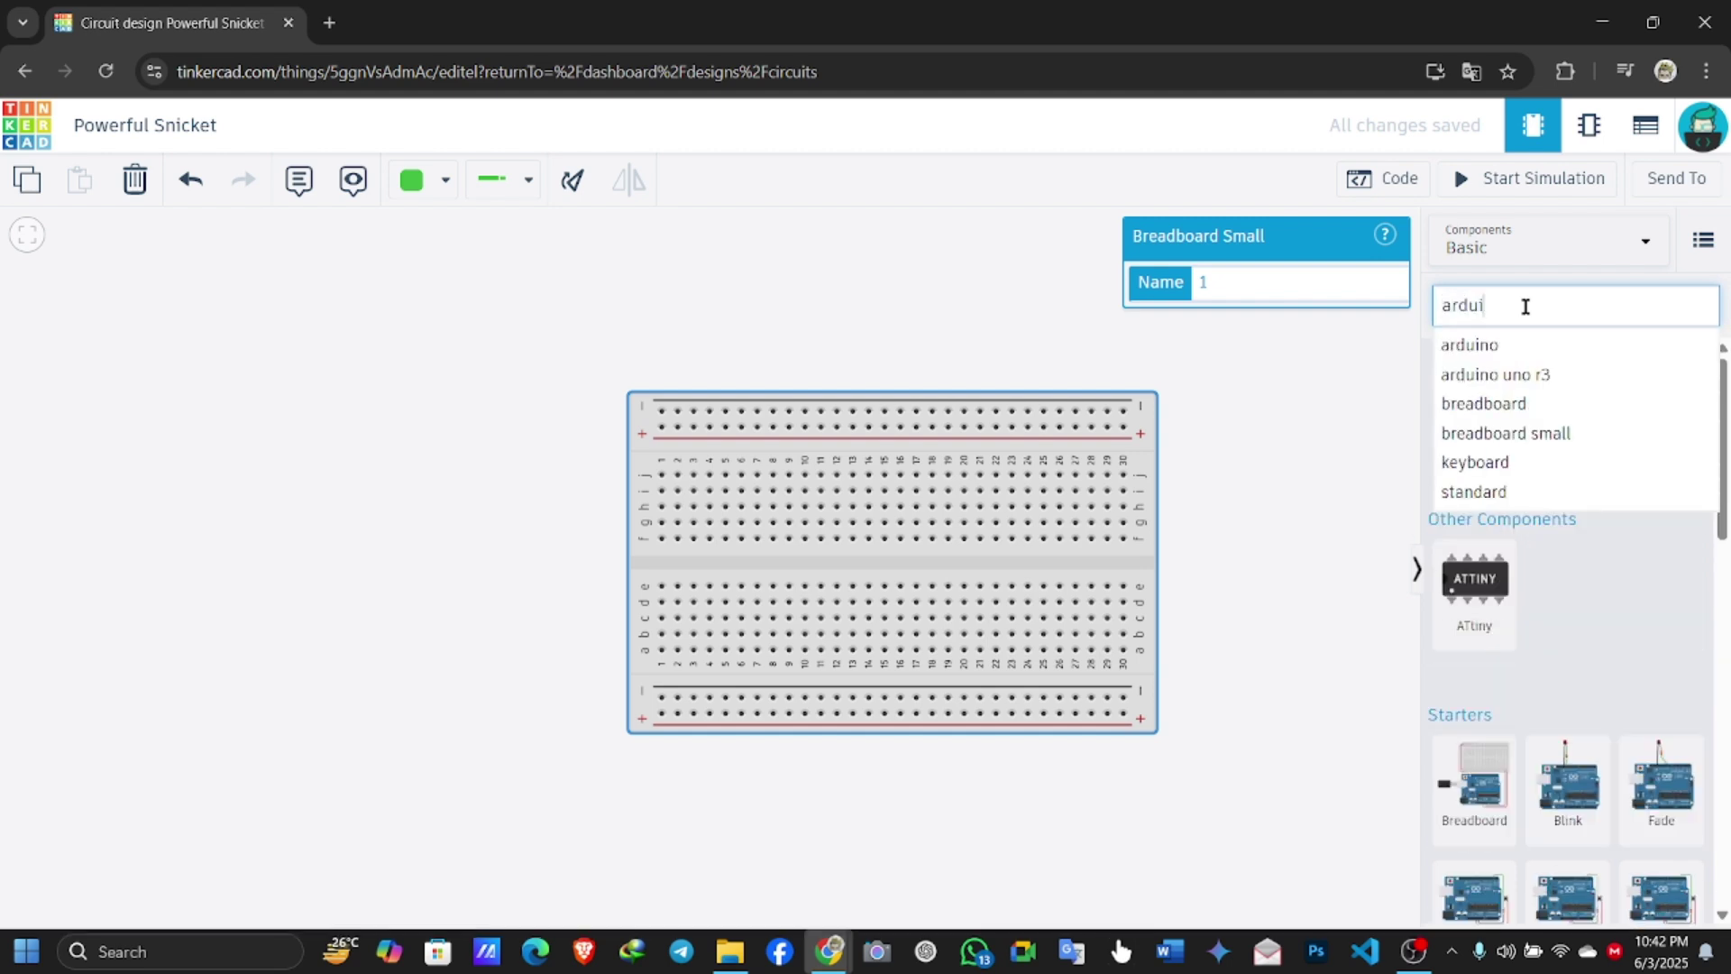
key(Down)
key(Down)
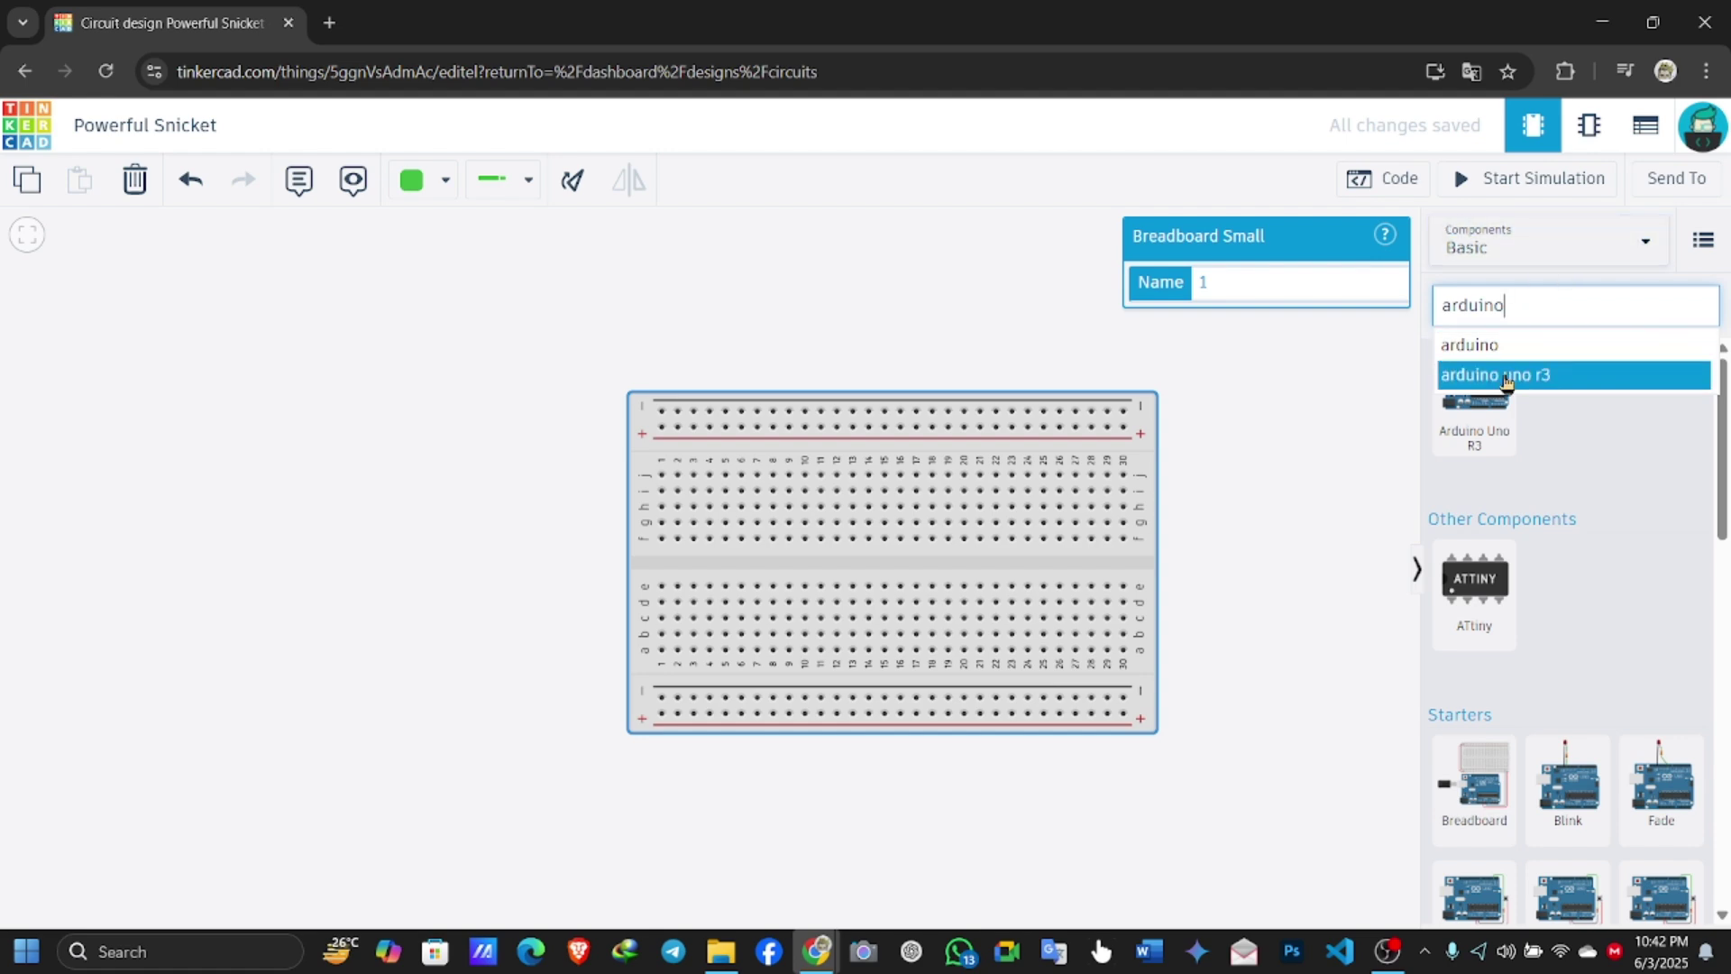
drag(1431, 433, 397, 561)
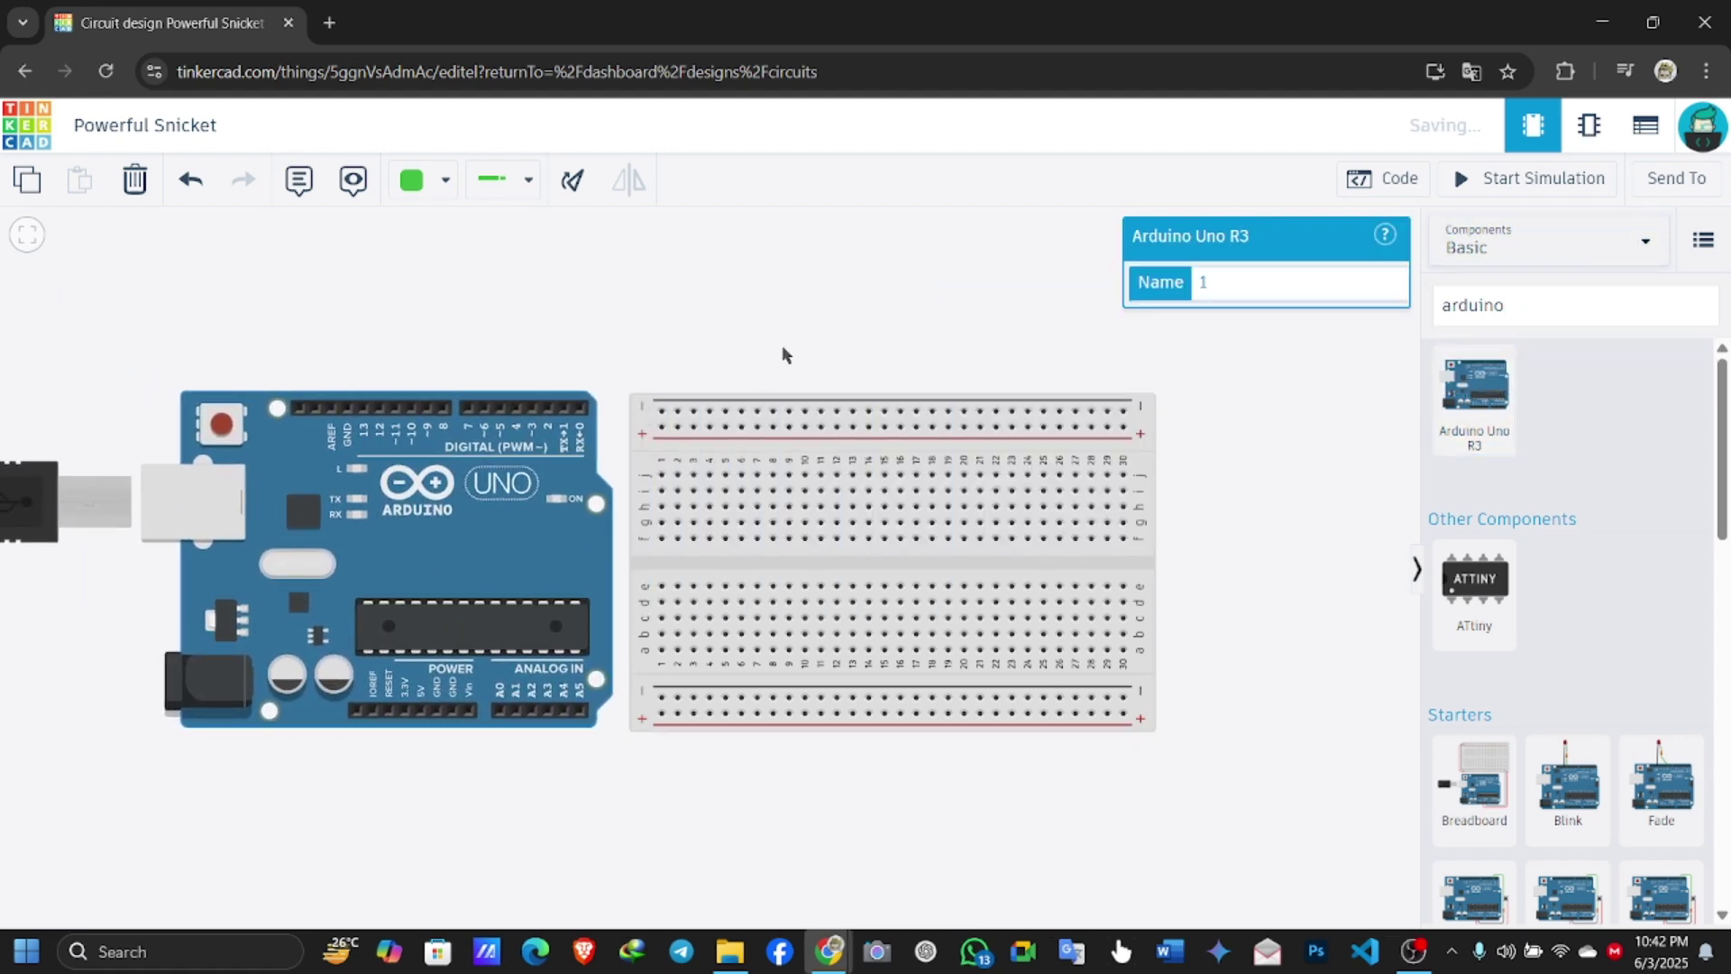
scroll(789, 363, down, 1)
scroll(789, 363, down, 1)
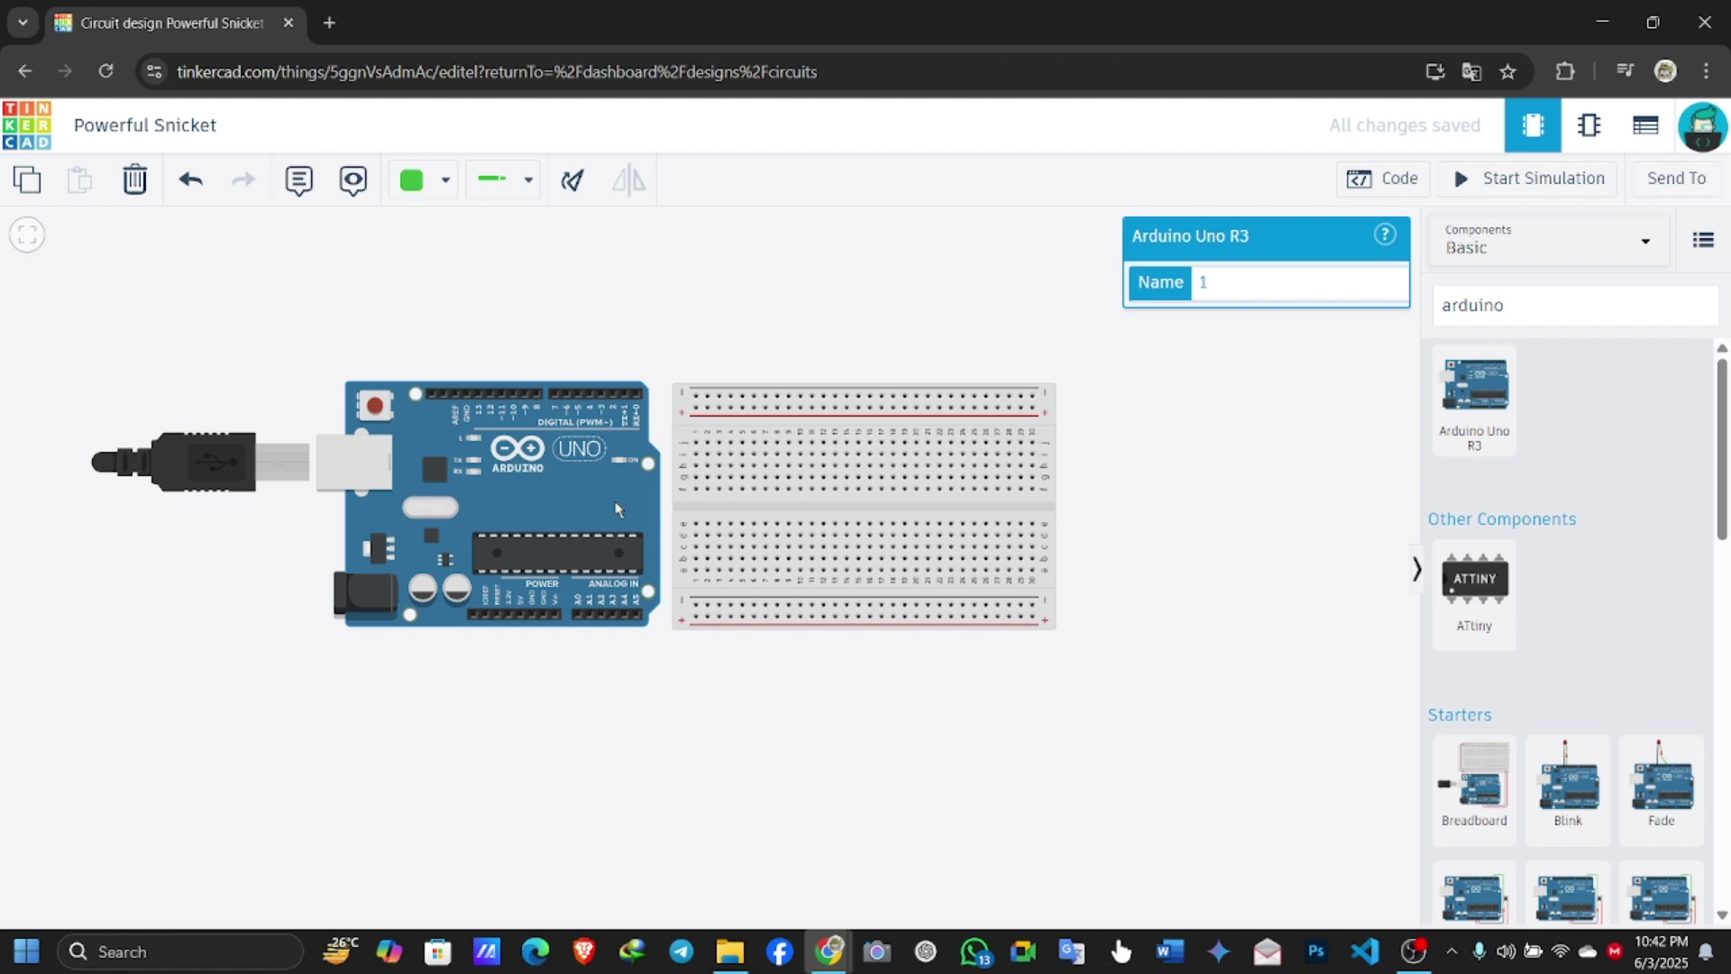
click(1188, 557)
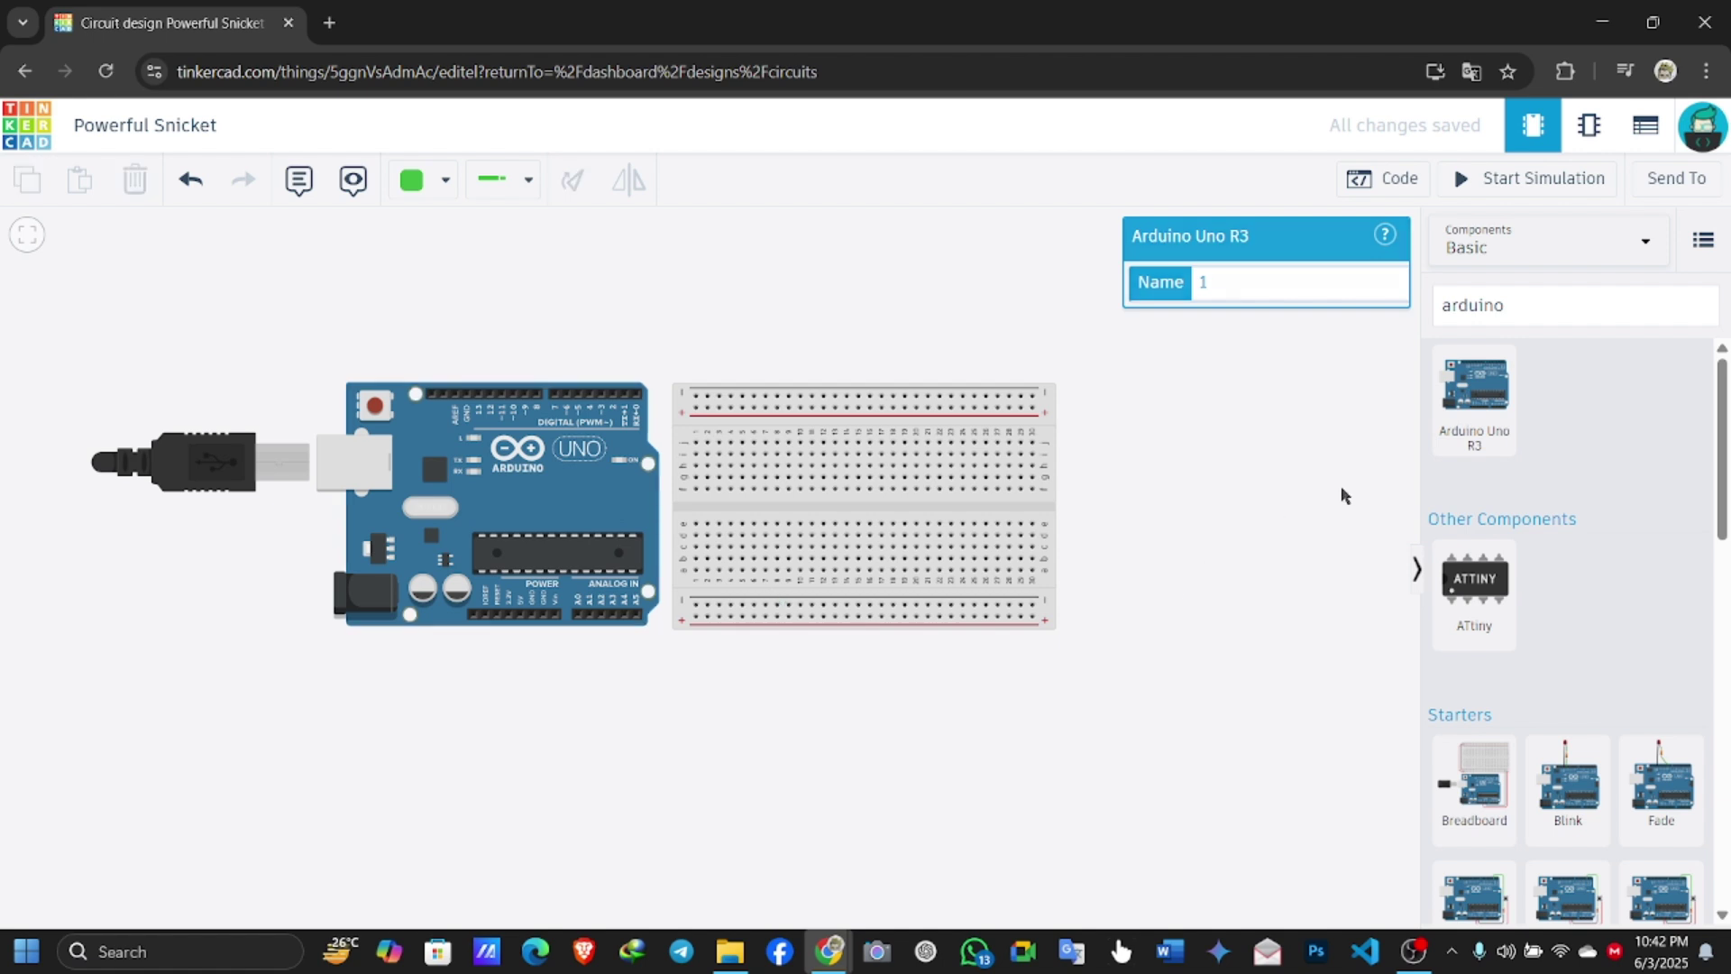
Search the components for pir and place a PIR Sensor at the upper left of the breadboard with its pins plugged in
click(1530, 304)
key(BackSpace)
key(BackSpace)
key(BackSpace)
key(BackSpace)
key(BackSpace)
key(BackSpace)
key(BackSpace)
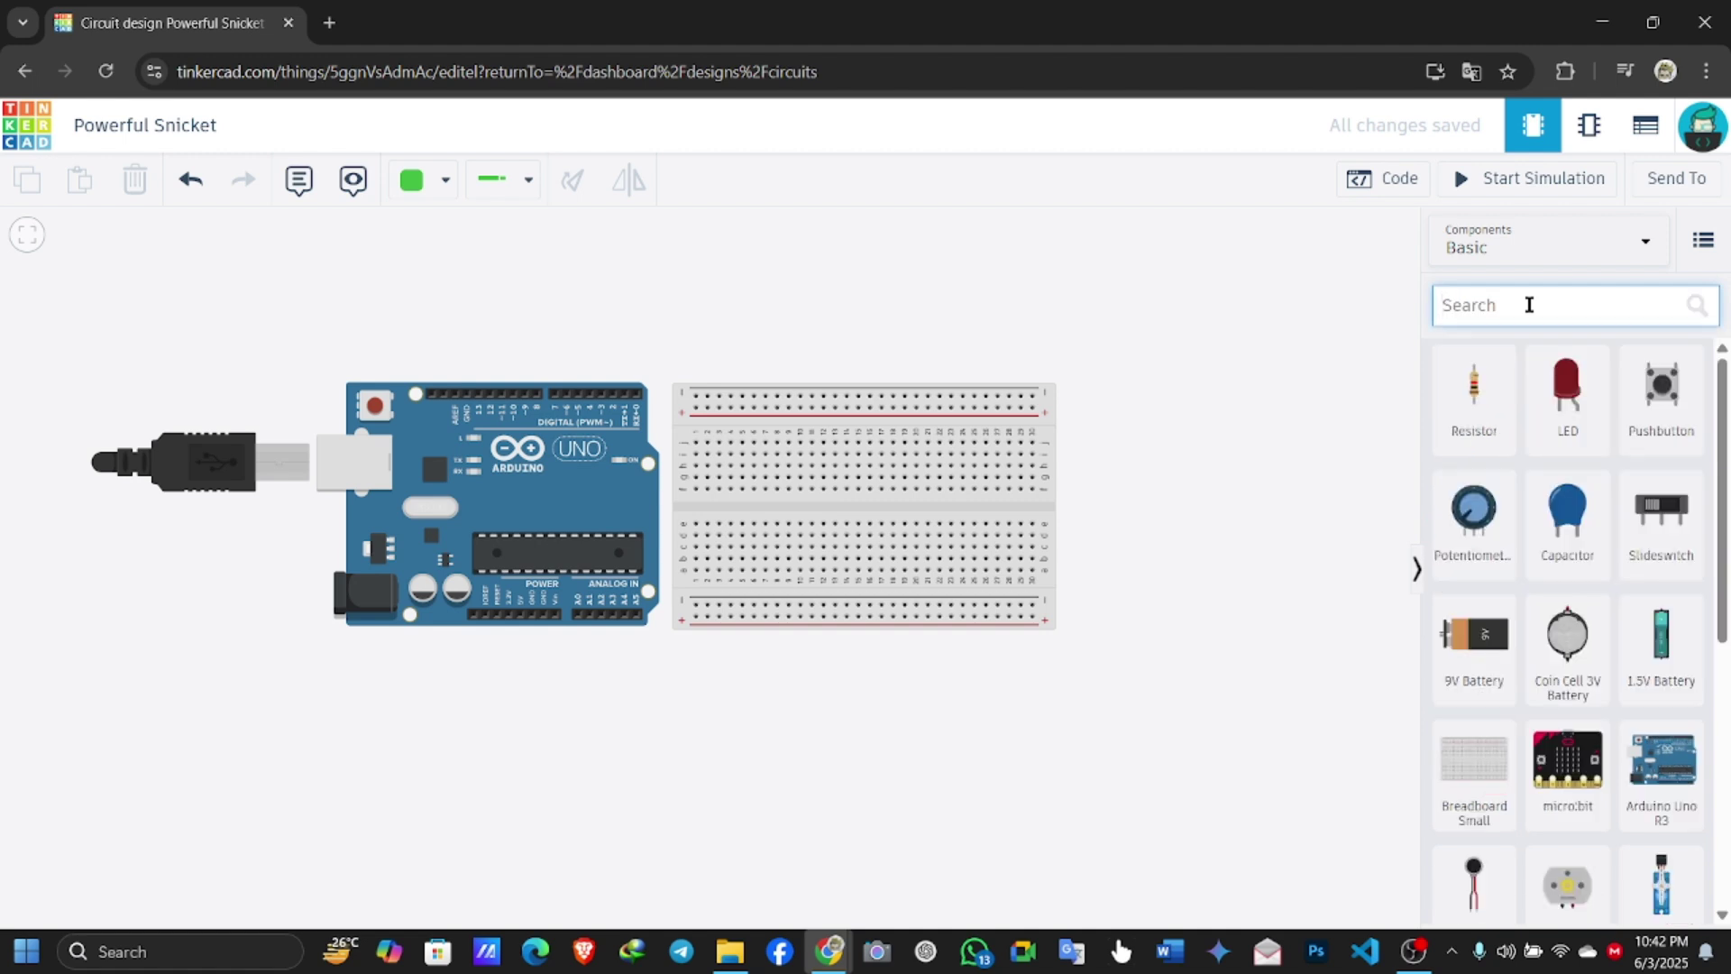
text(pir)
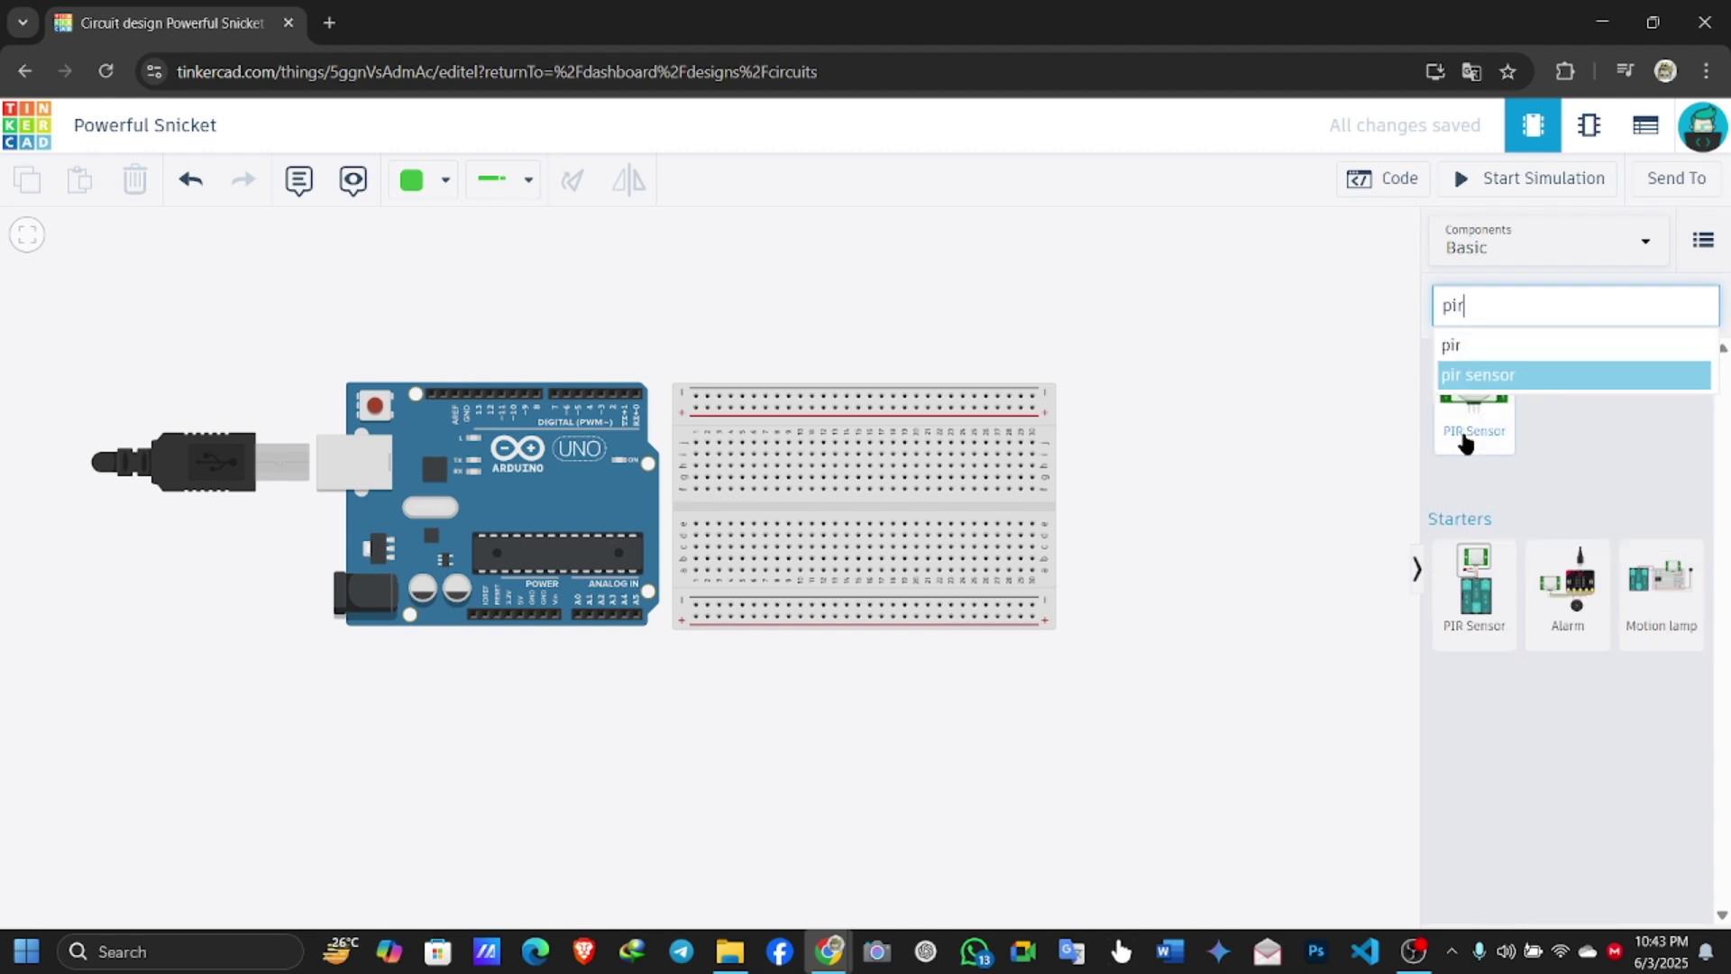
drag(1468, 436, 750, 367)
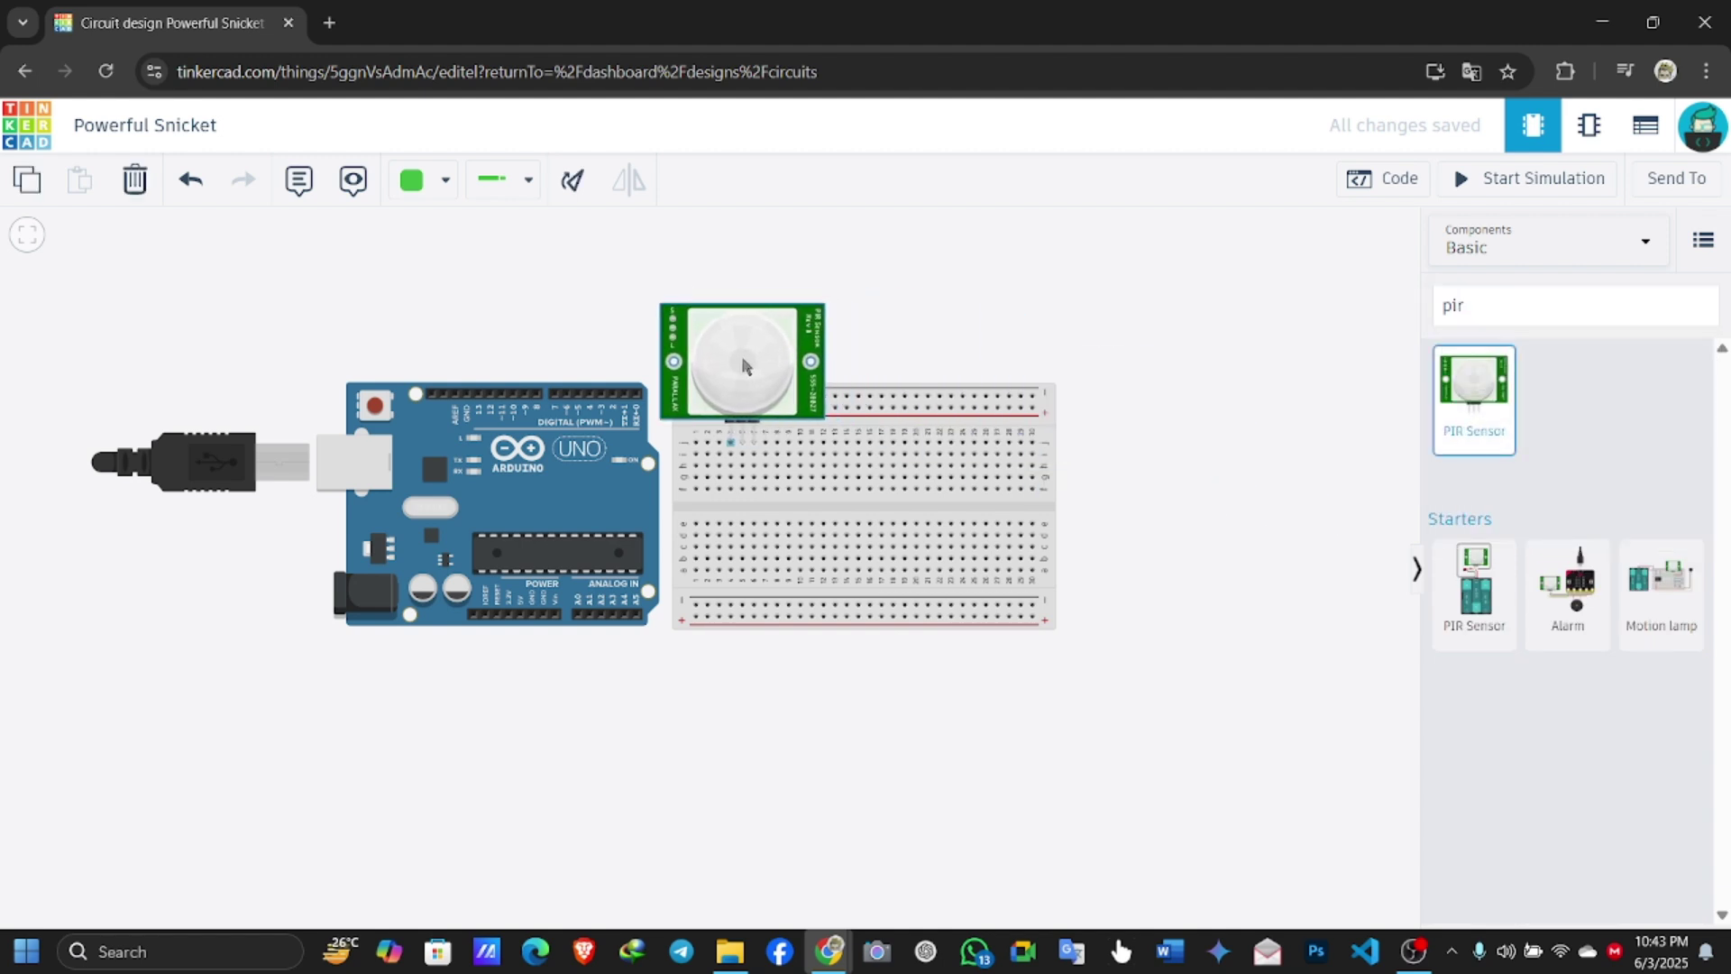
click(971, 308)
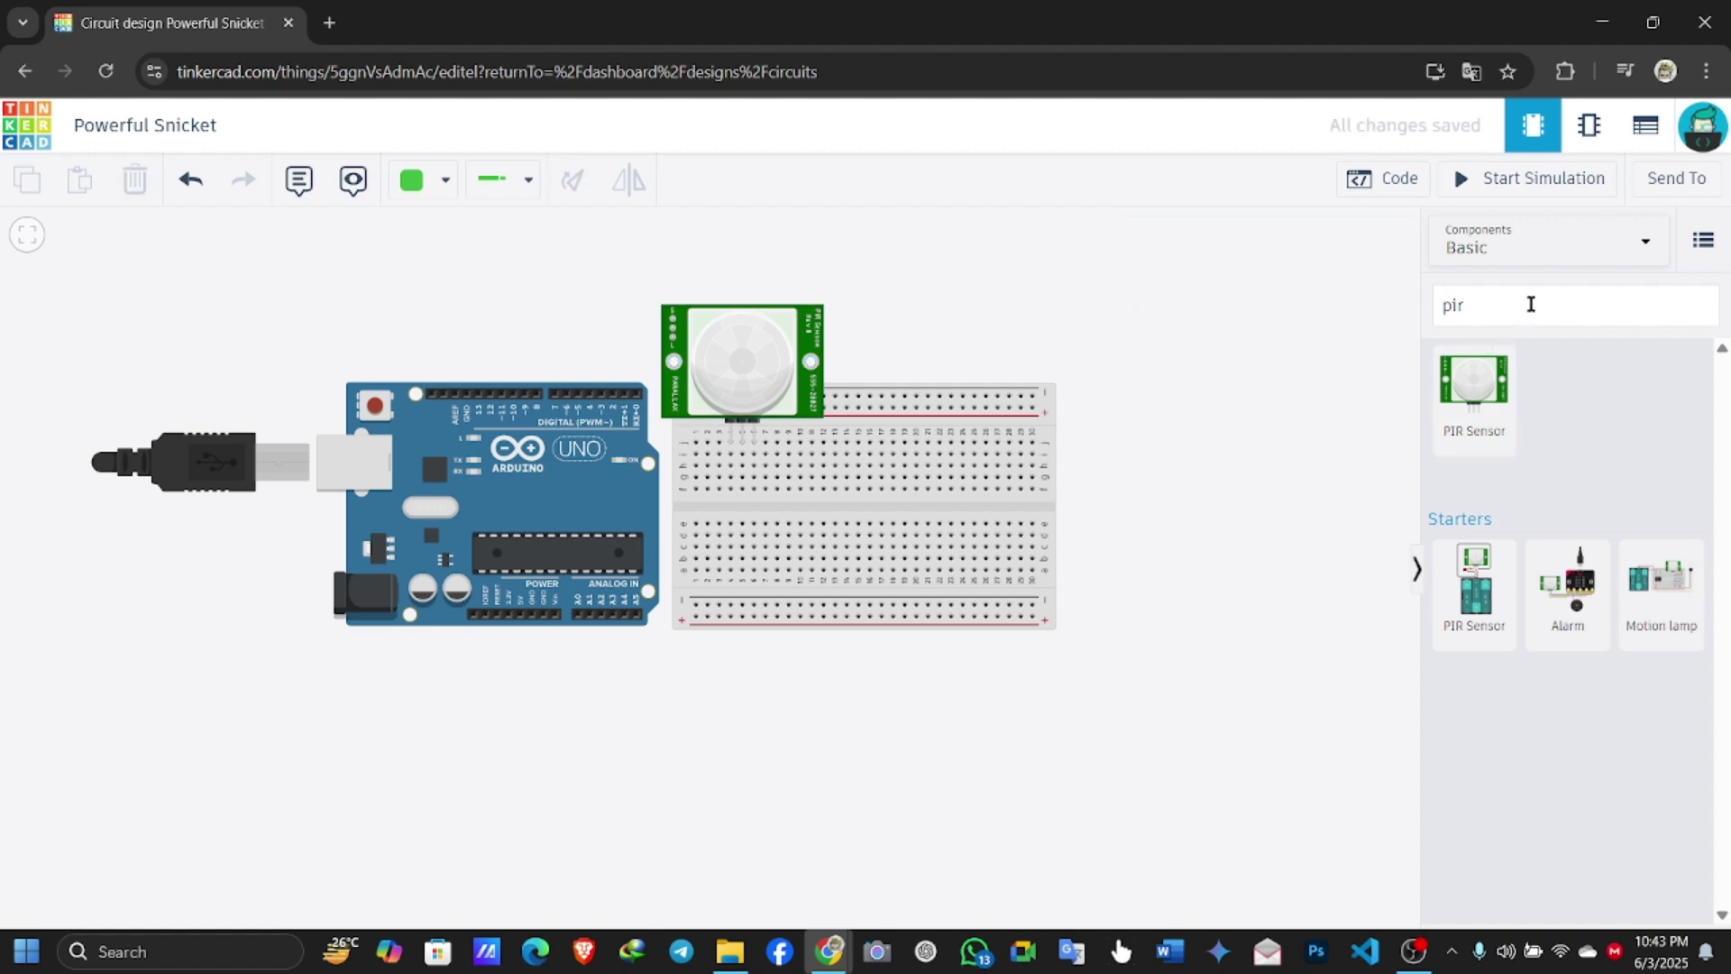
Shift the PIR Sensor one hole column to the right on the breadboard
click(781, 364)
drag(780, 364, 793, 365)
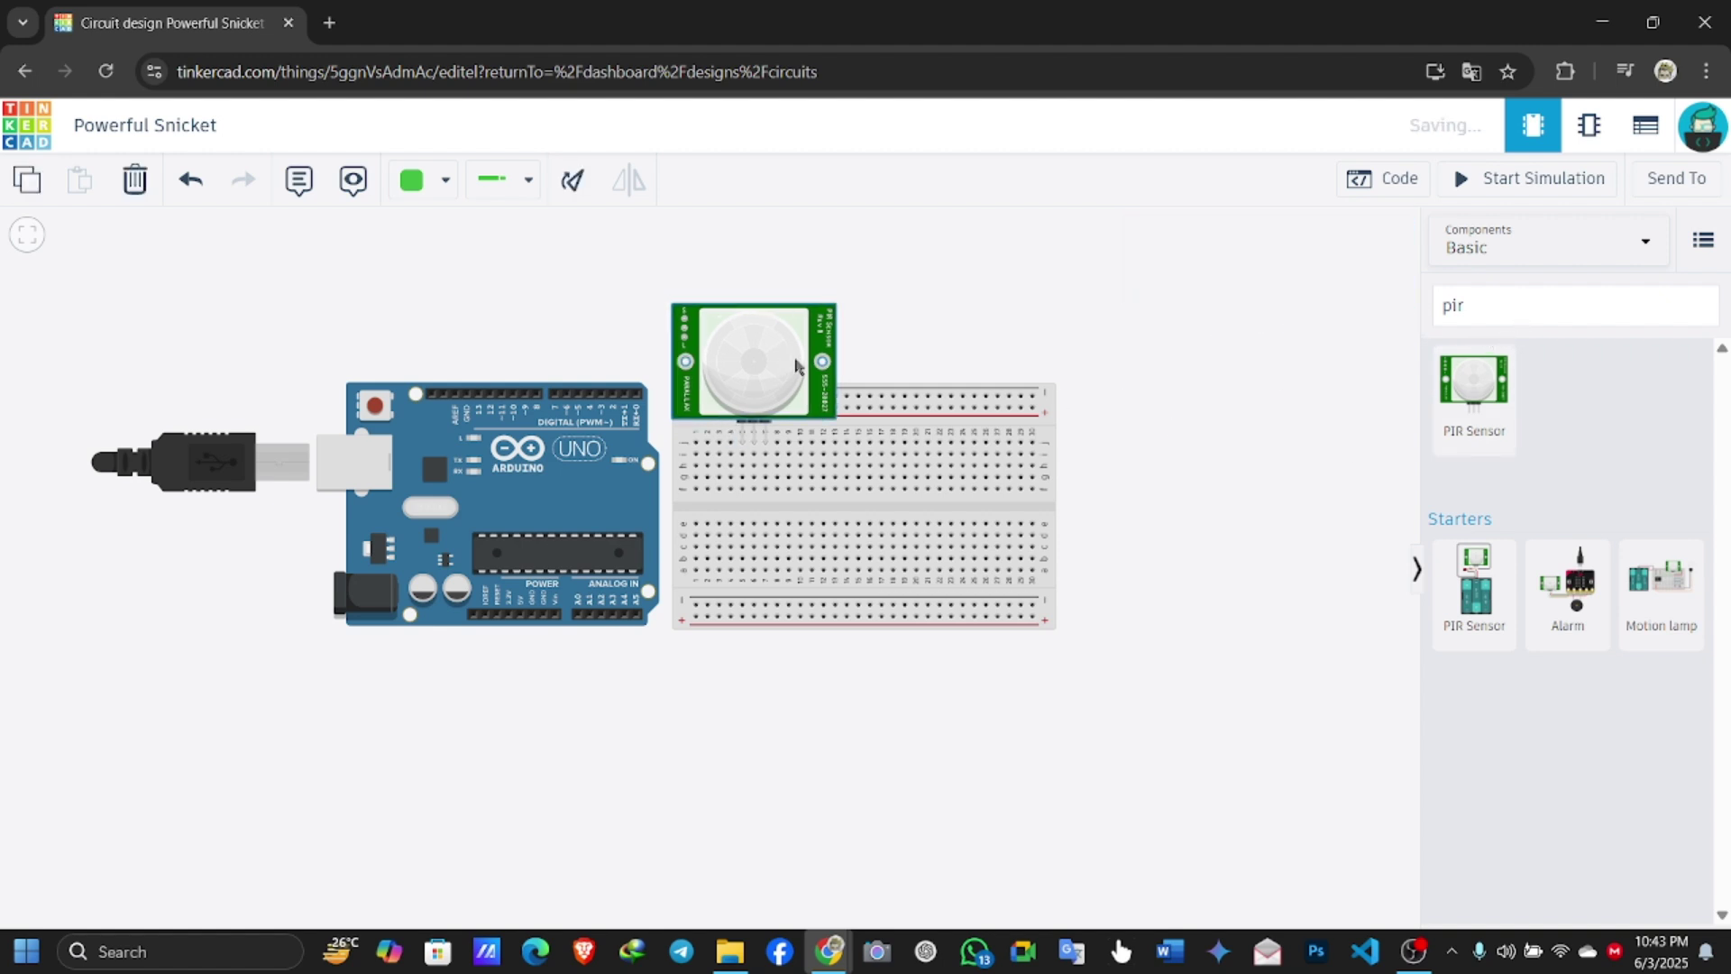
click(1096, 311)
click(1574, 306)
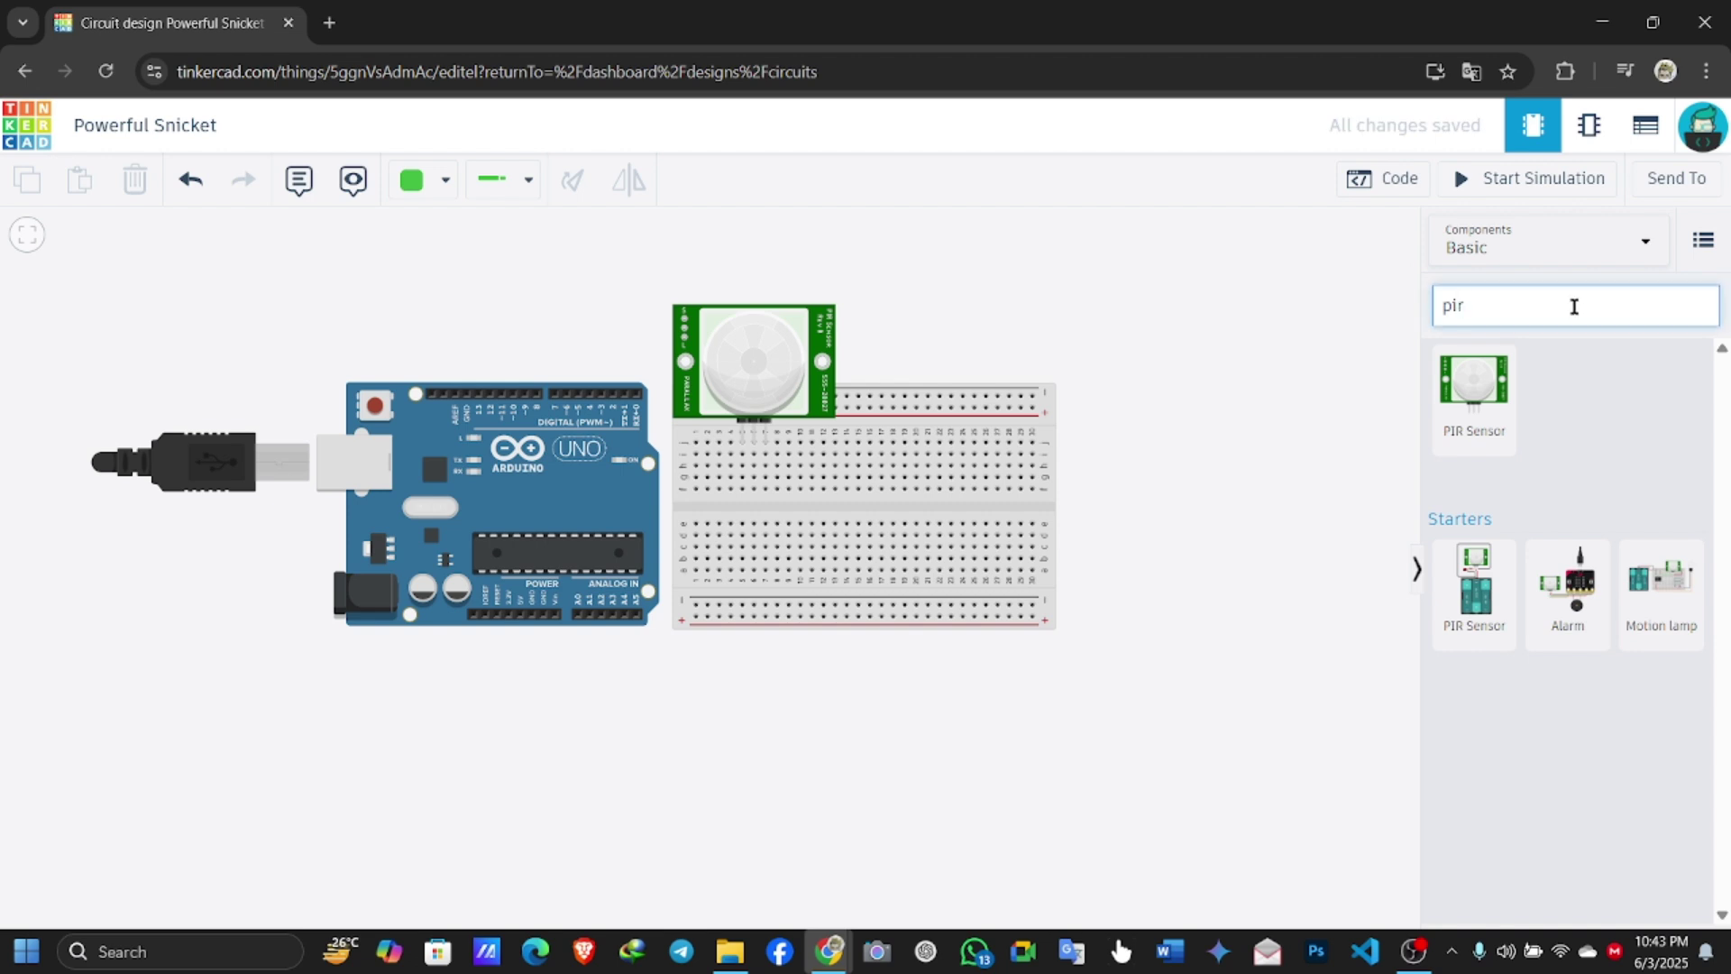
click(702, 344)
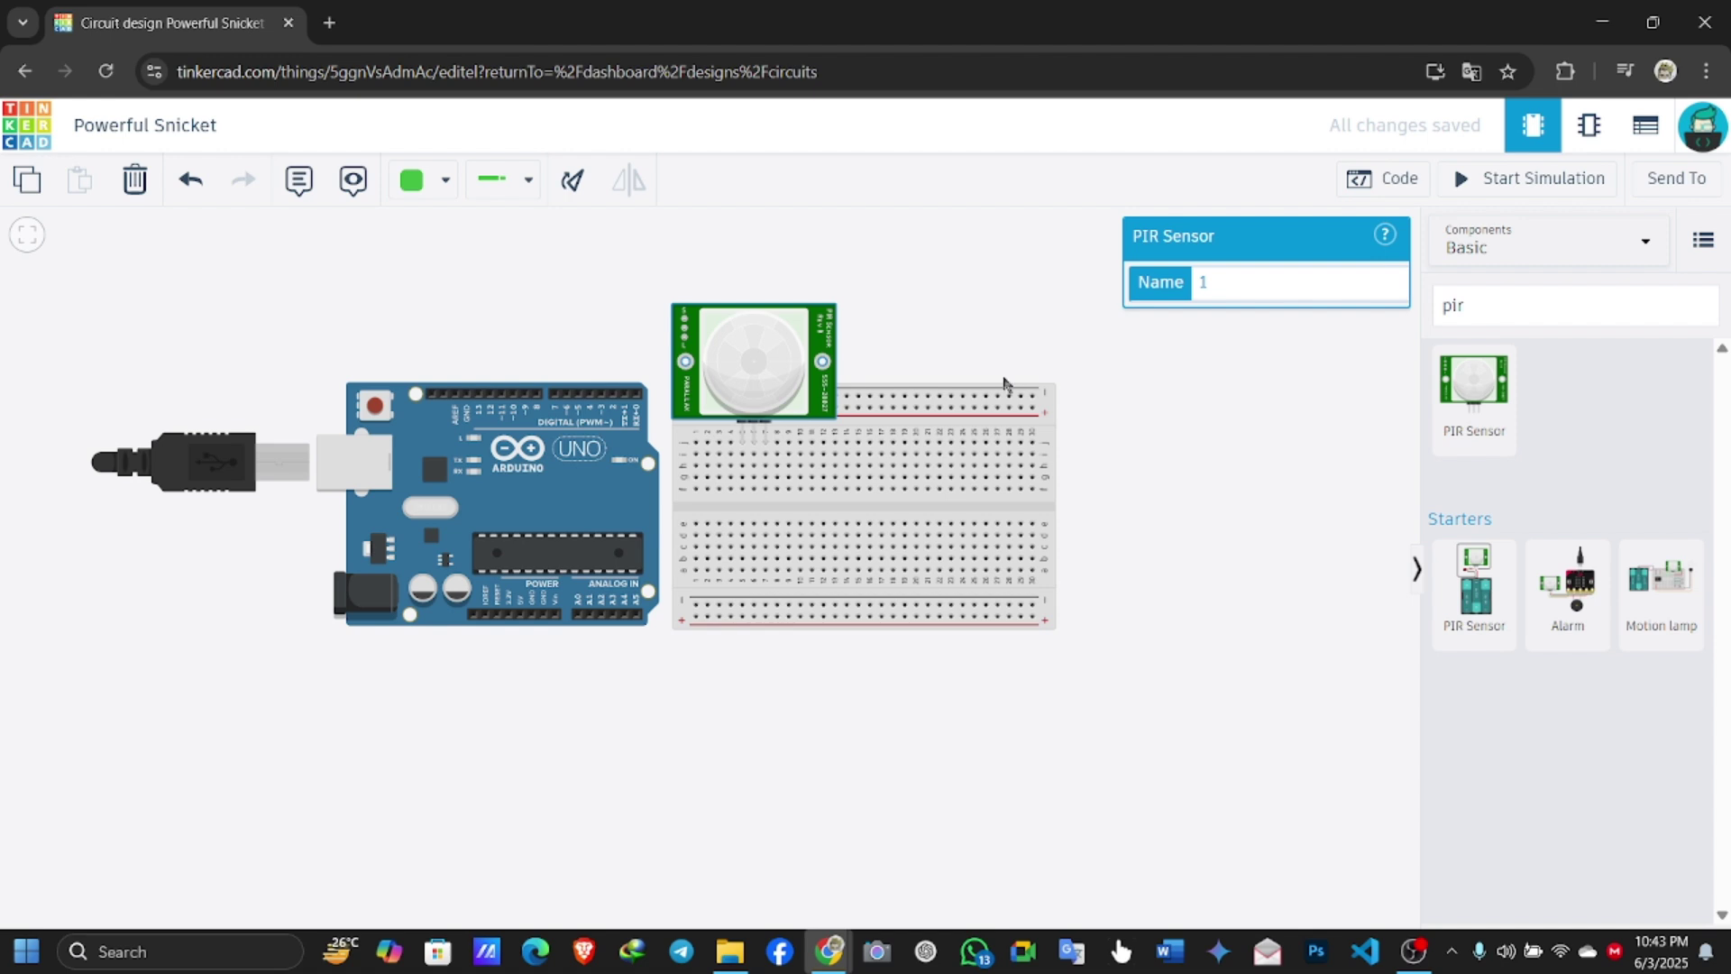
Search the components for power supply and place a Power Supply to the upper right of the breadboard
click(1523, 316)
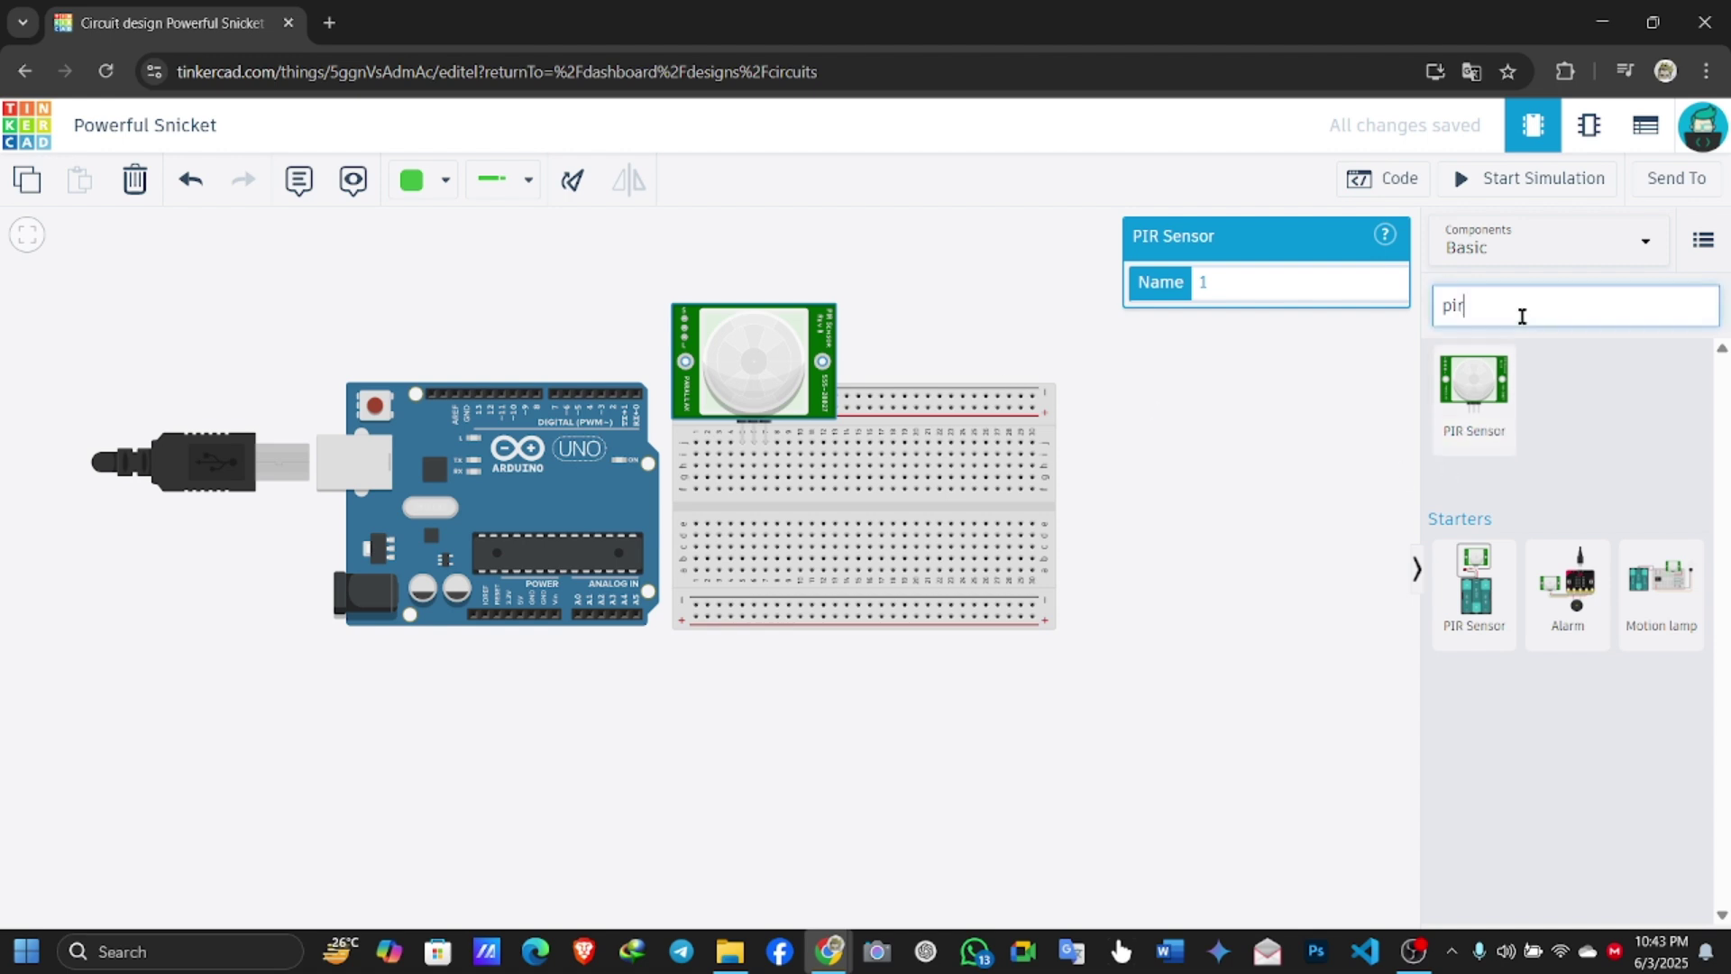
key(BackSpace)
key(BackSpace)
key(BackSpace)
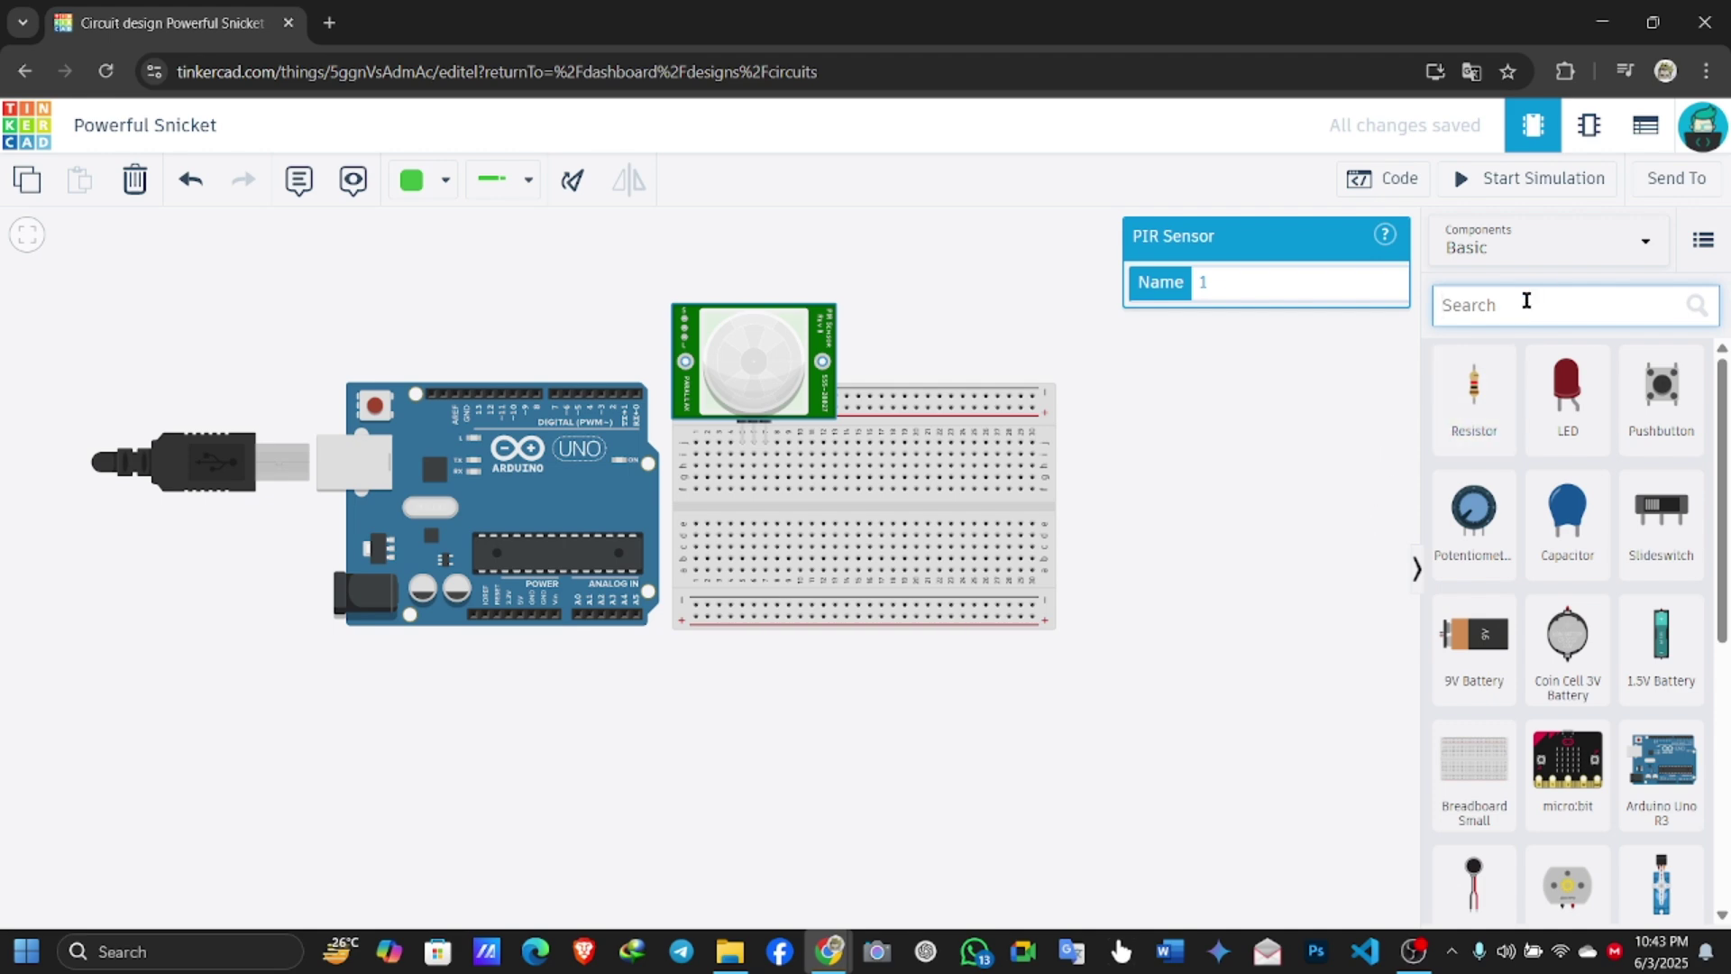
text(power)
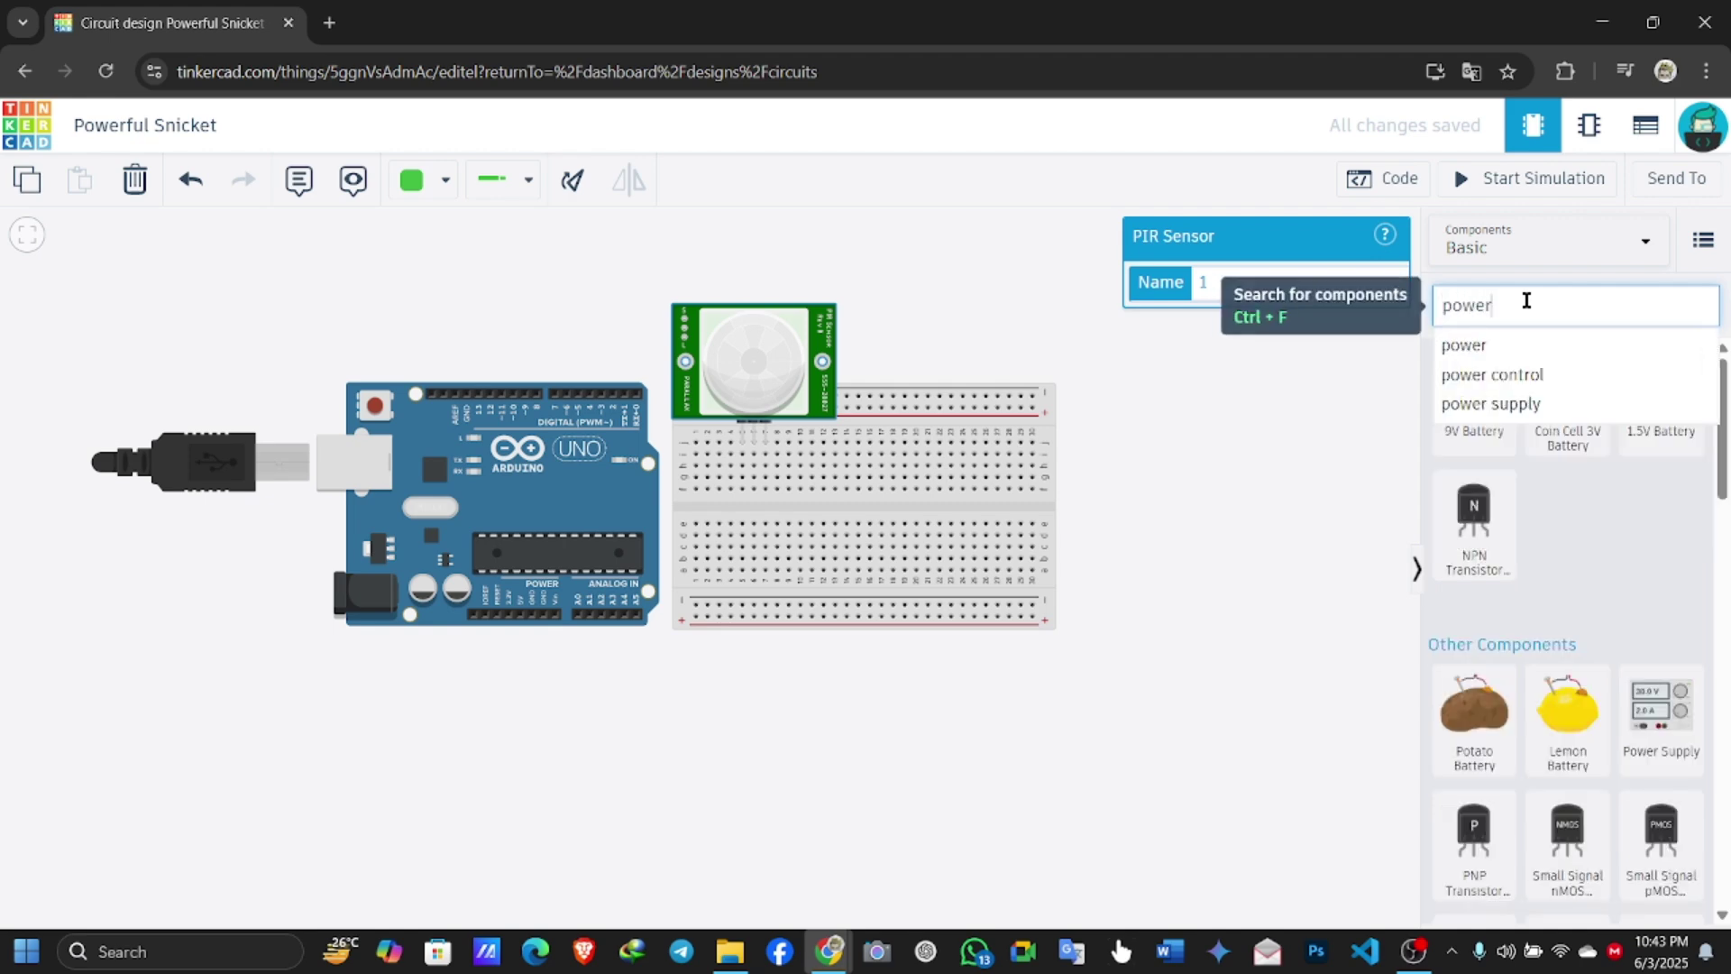
click(1492, 403)
drag(1474, 460, 1174, 417)
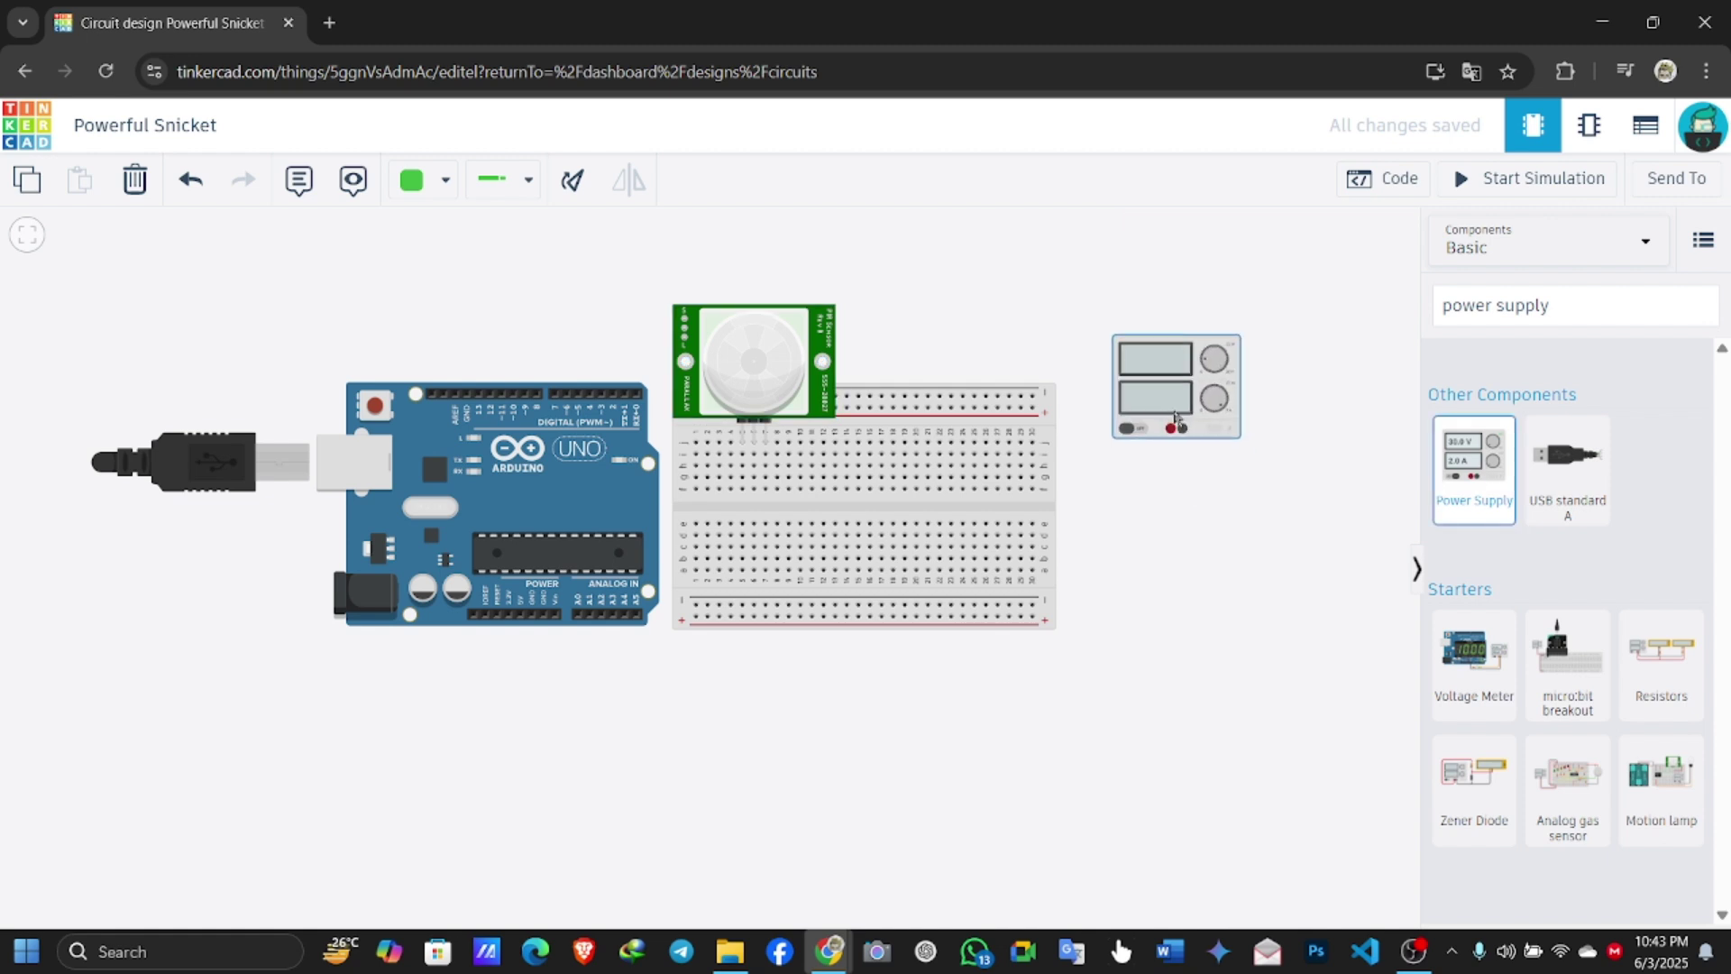
click(1187, 521)
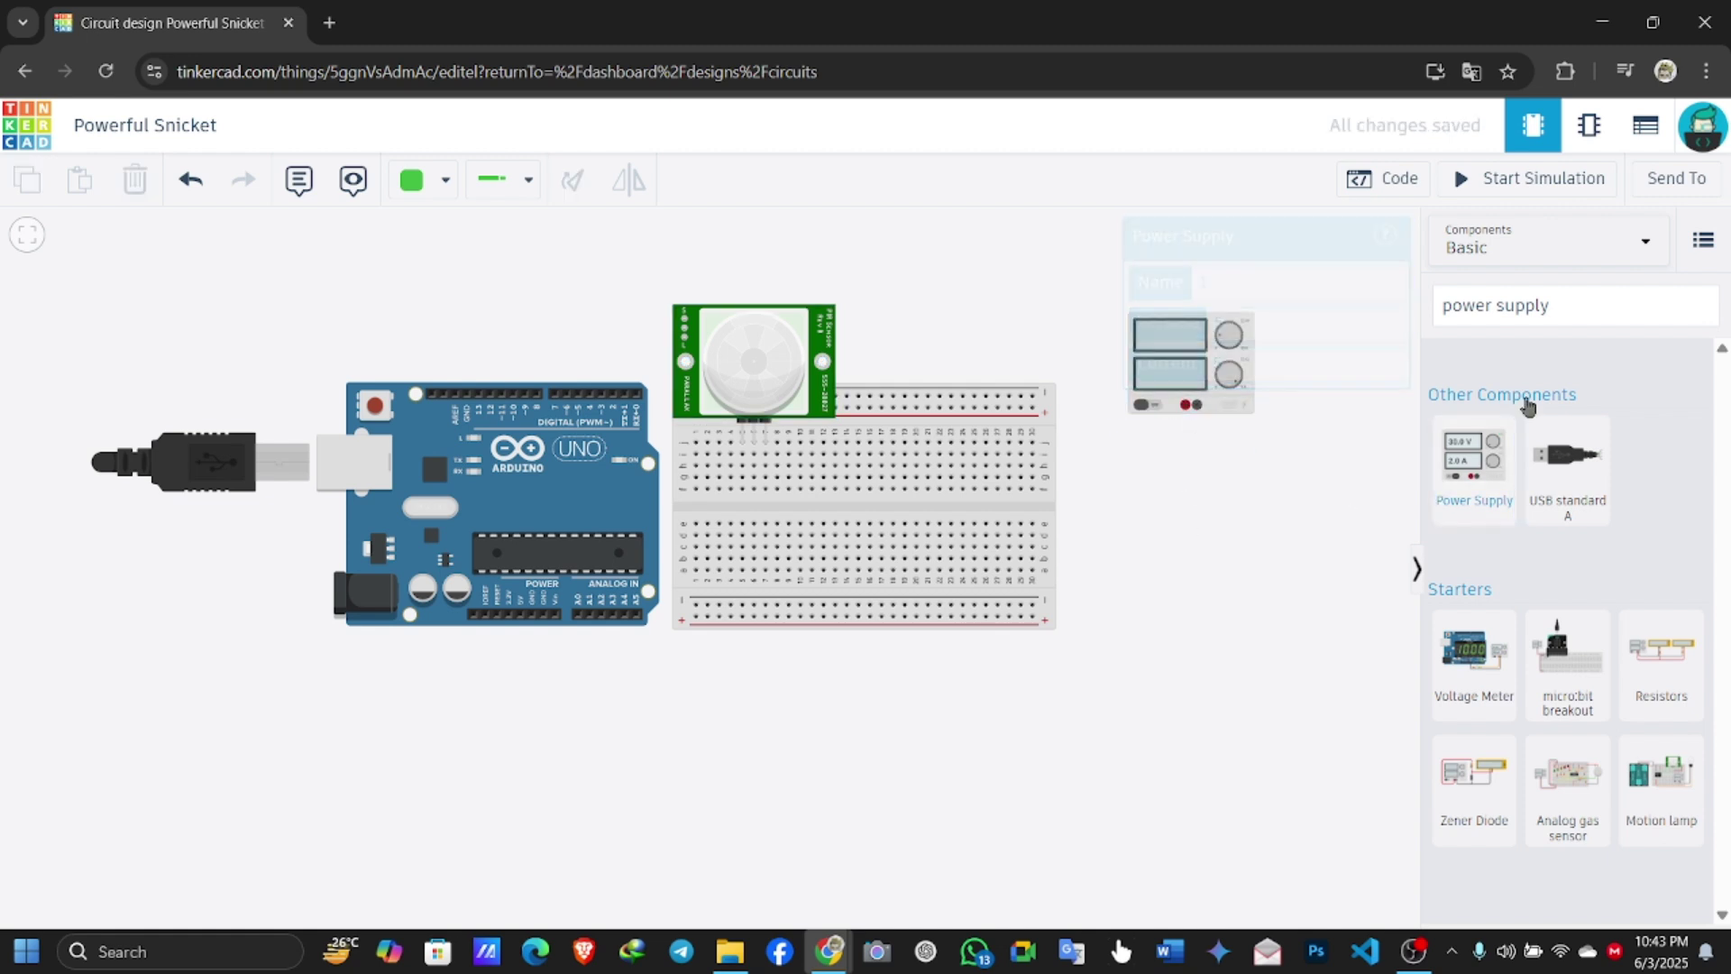
Search the components for relay and place a Relay SPDT across the breadboard's centre gap, just right of the PIR sensor's pins
click(1610, 310)
key(BackSpace)
key(BackSpace)
key(BackSpace)
key(BackSpace)
key(BackSpace)
key(BackSpace)
key(BackSpace)
key(BackSpace)
key(BackSpace)
key(BackSpace)
key(BackSpace)
key(BackSpace)
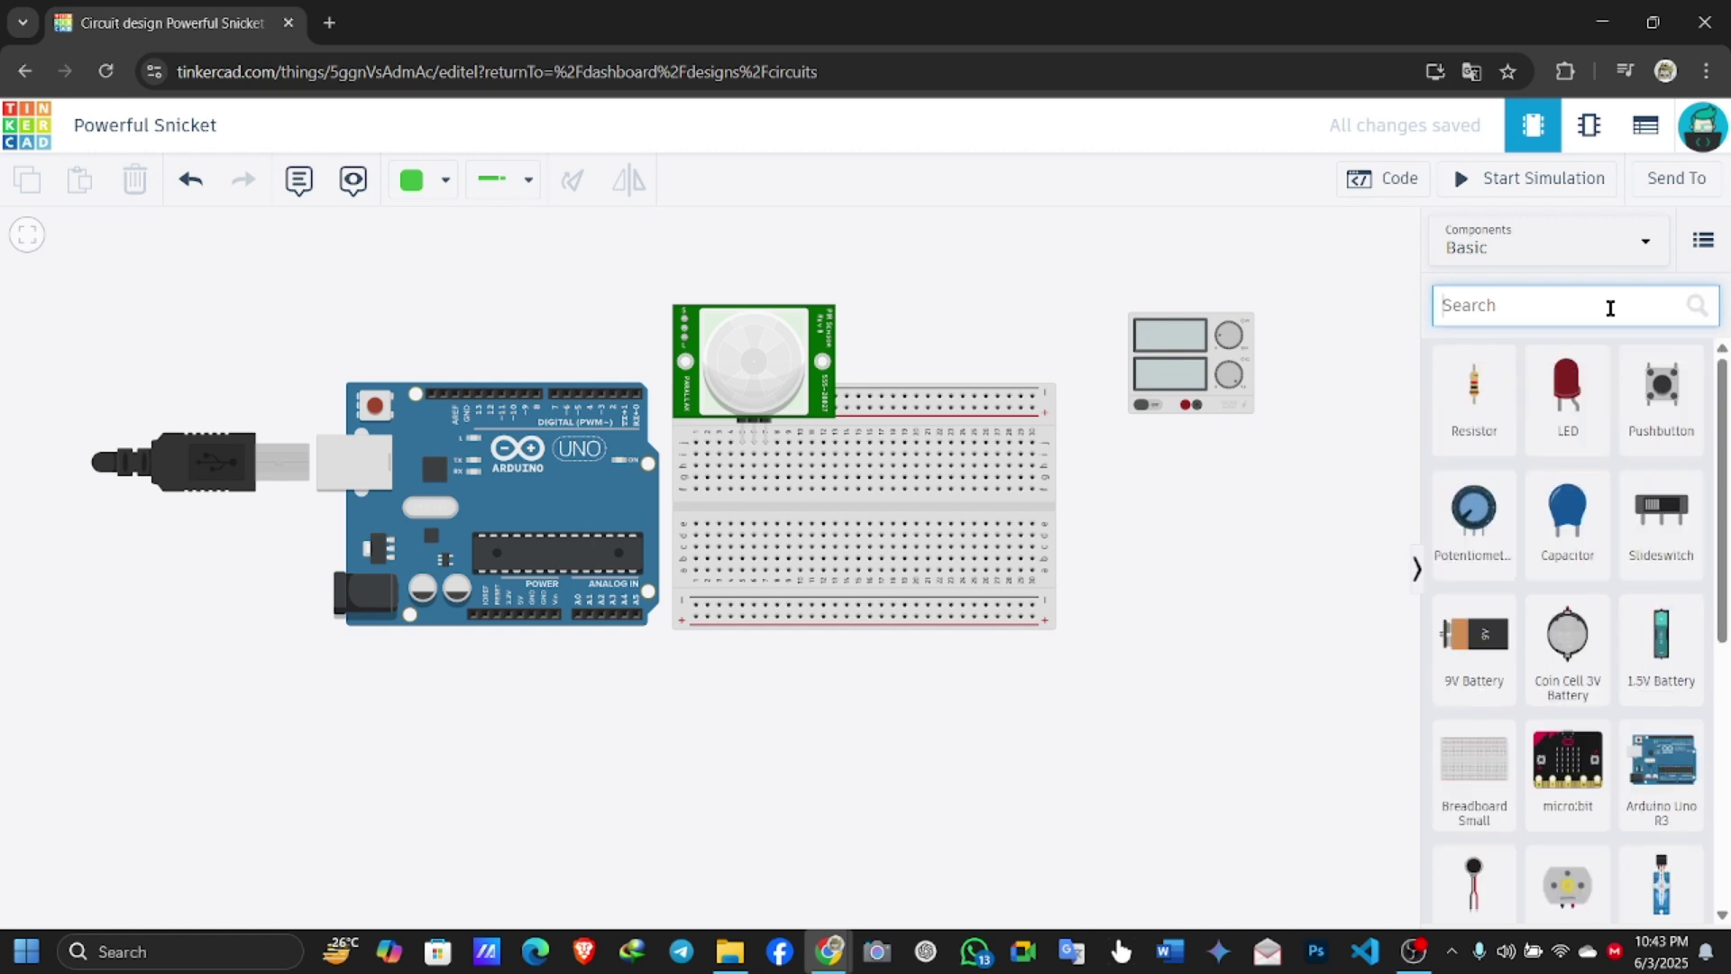
text(rela)
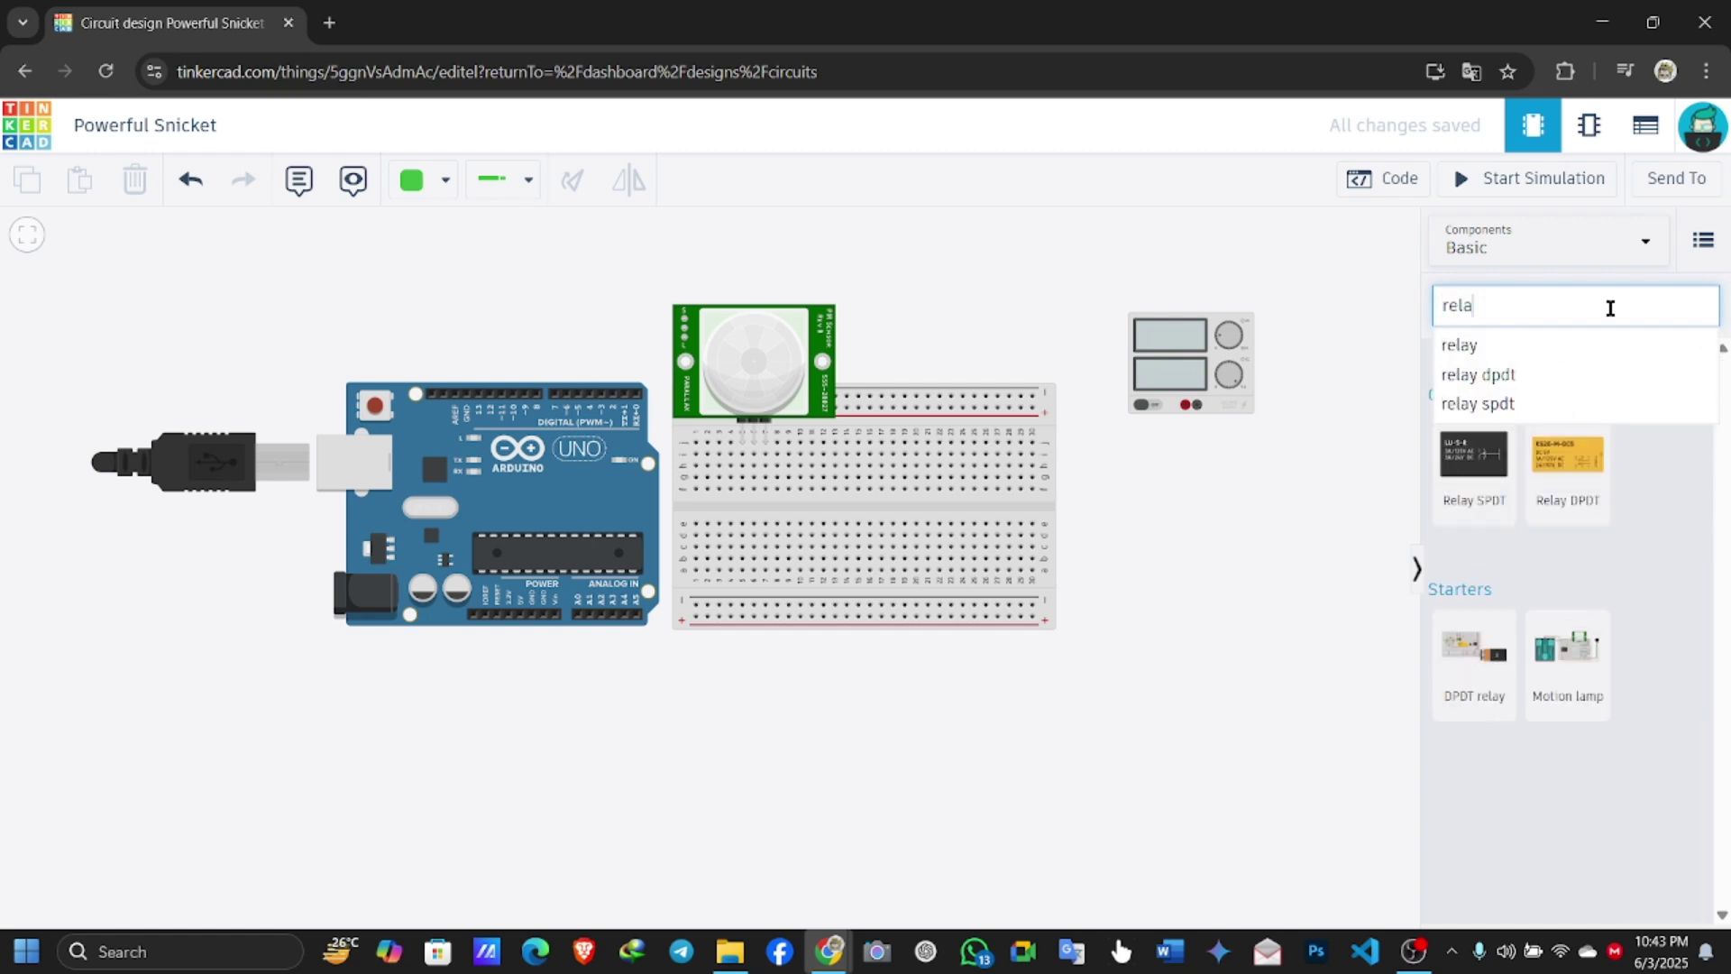
text(y)
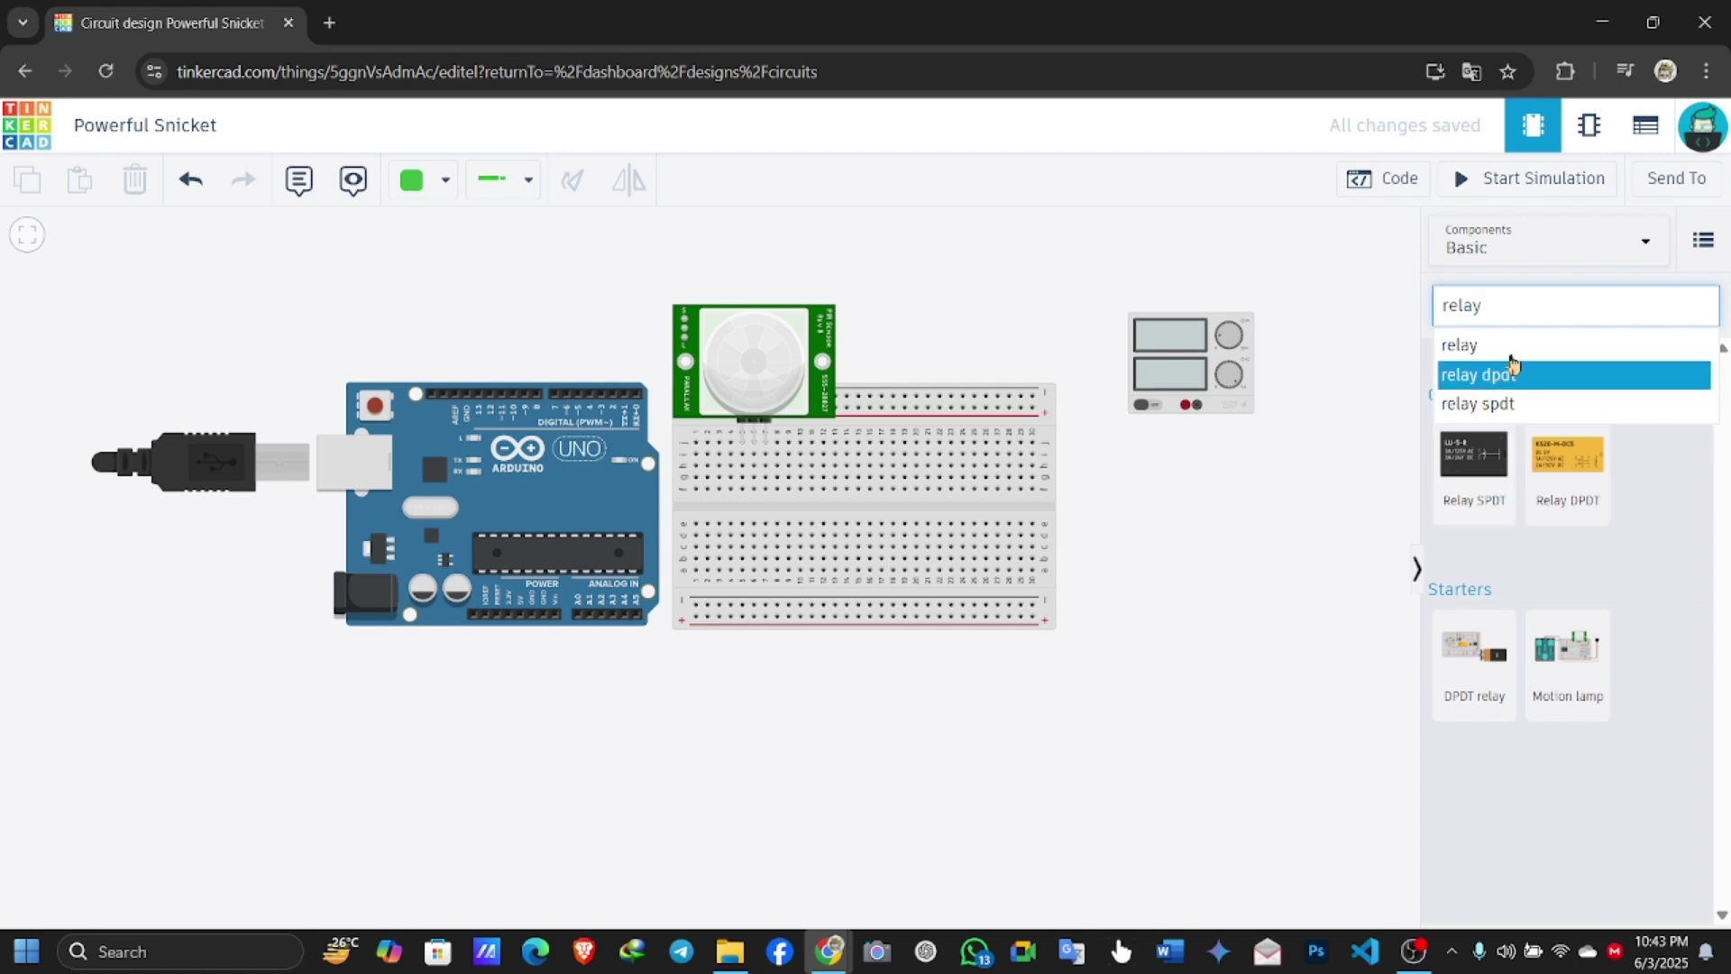
drag(1475, 455, 834, 511)
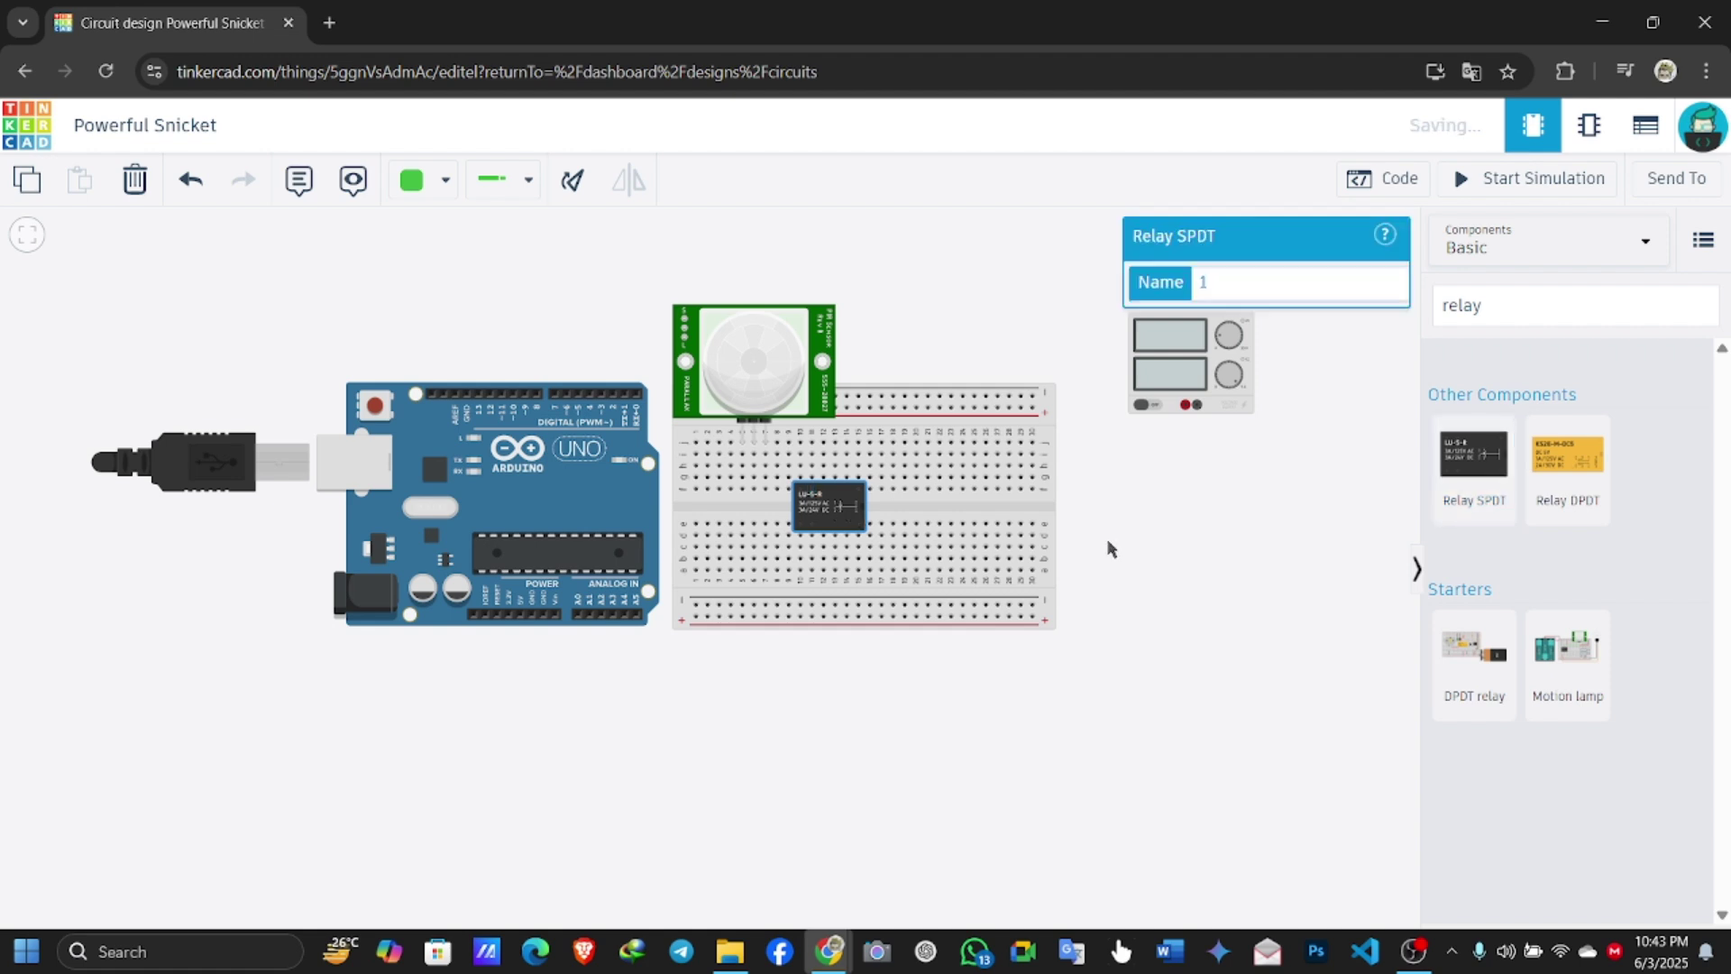
click(1187, 517)
click(1522, 305)
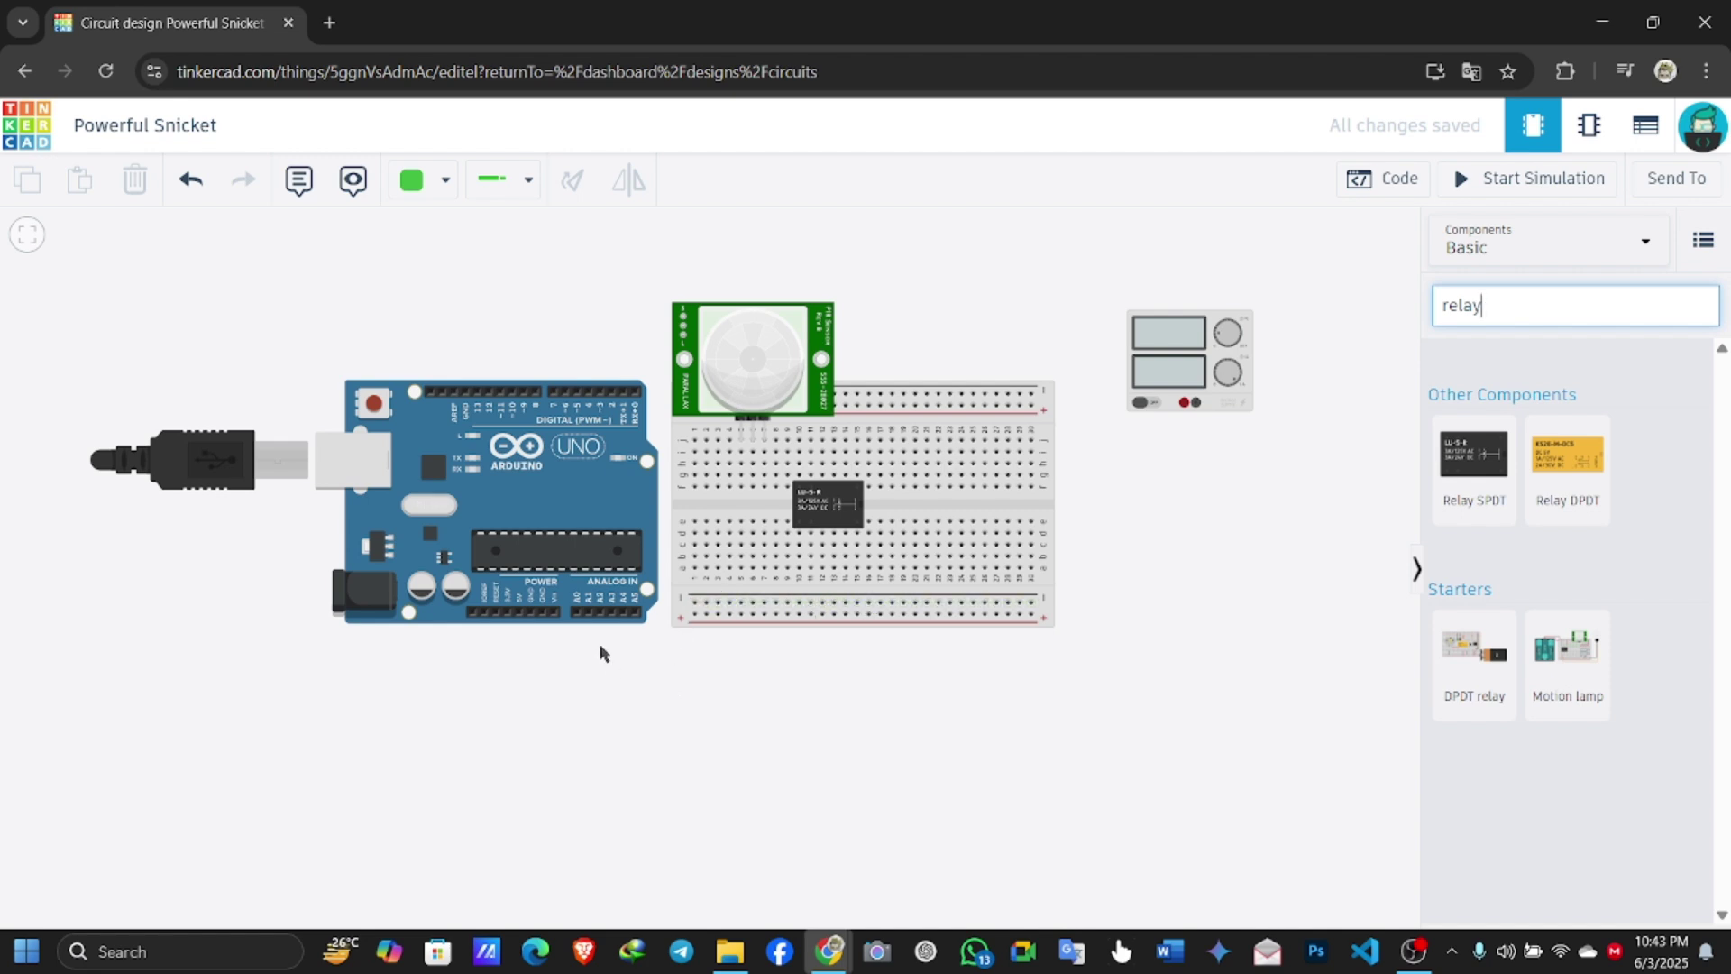
click(840, 508)
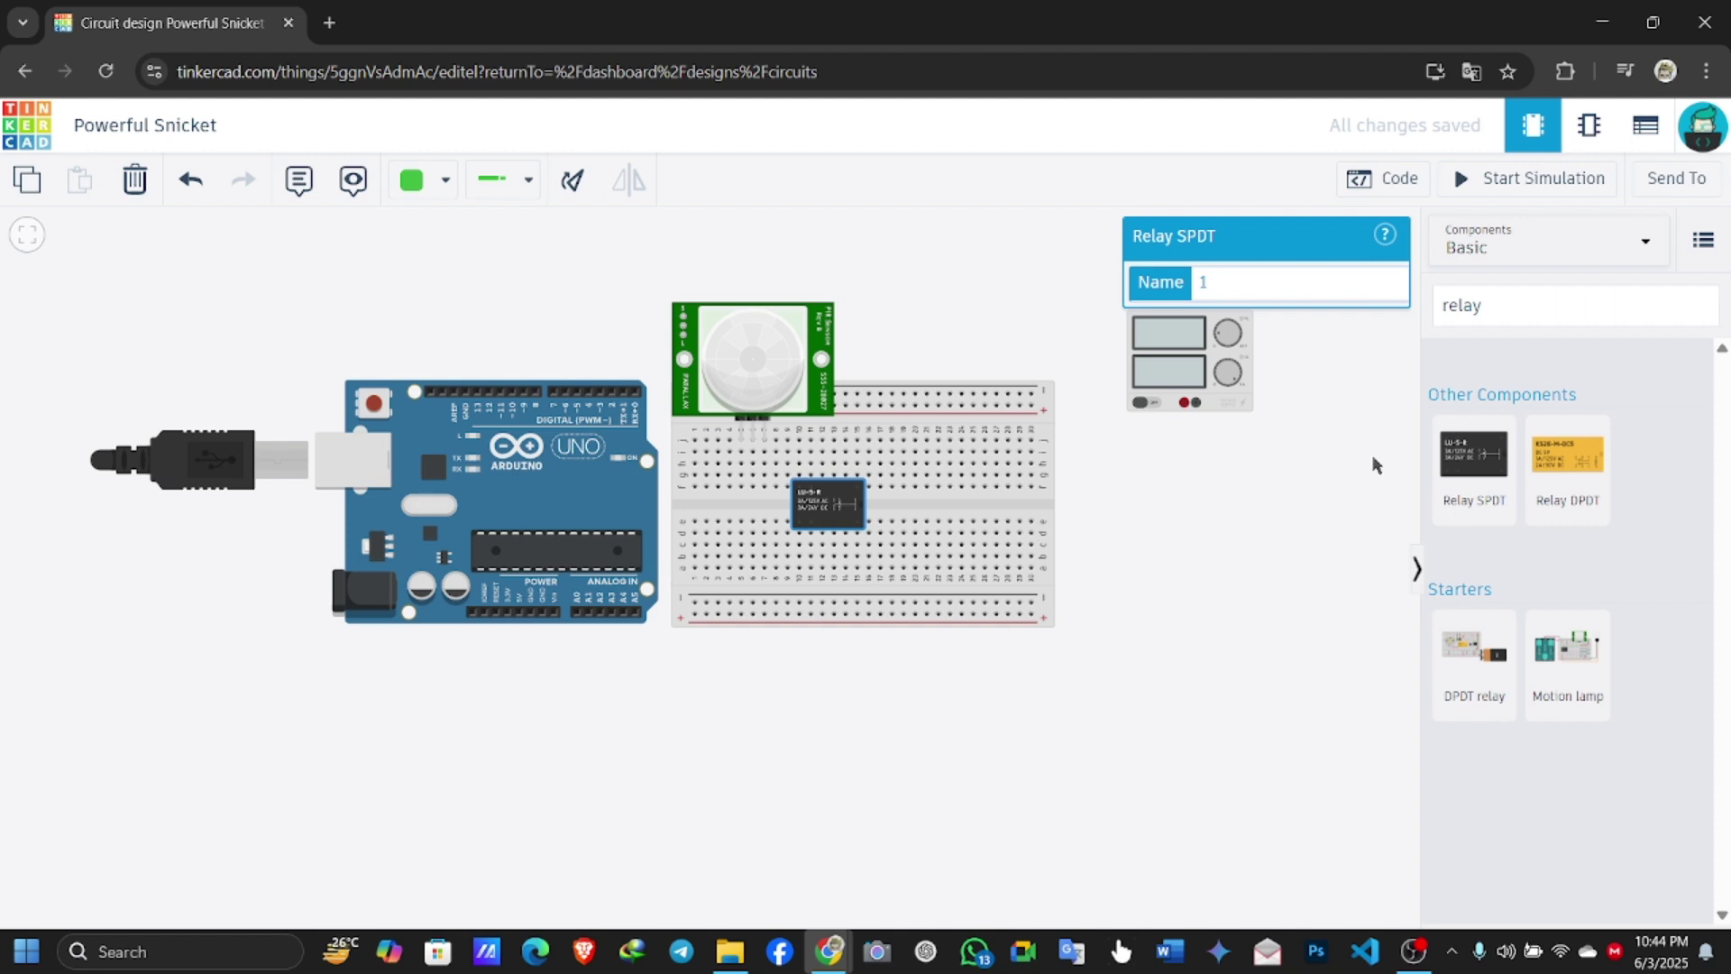
Search the components for bulb, place a Light bulb on the upper breadboard right of the PIR sensor, and clear the search
click(1580, 307)
key(BackSpace)
key(BackSpace)
key(BackSpace)
key(BackSpace)
key(BackSpace)
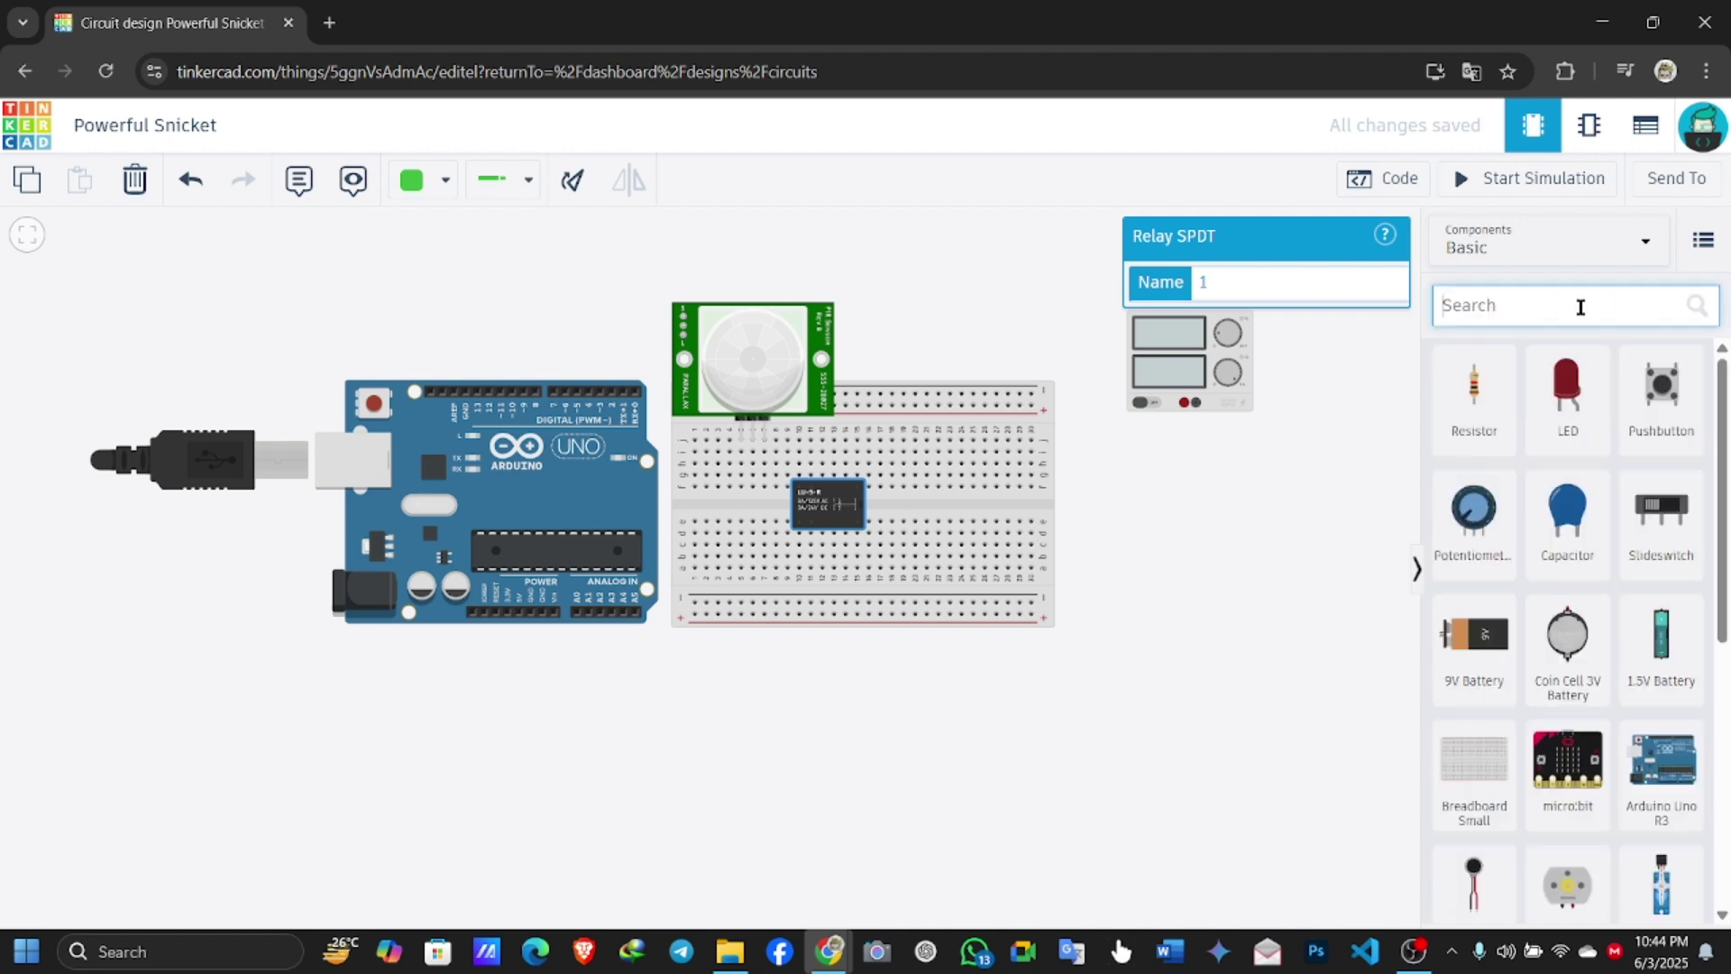
text(bulb)
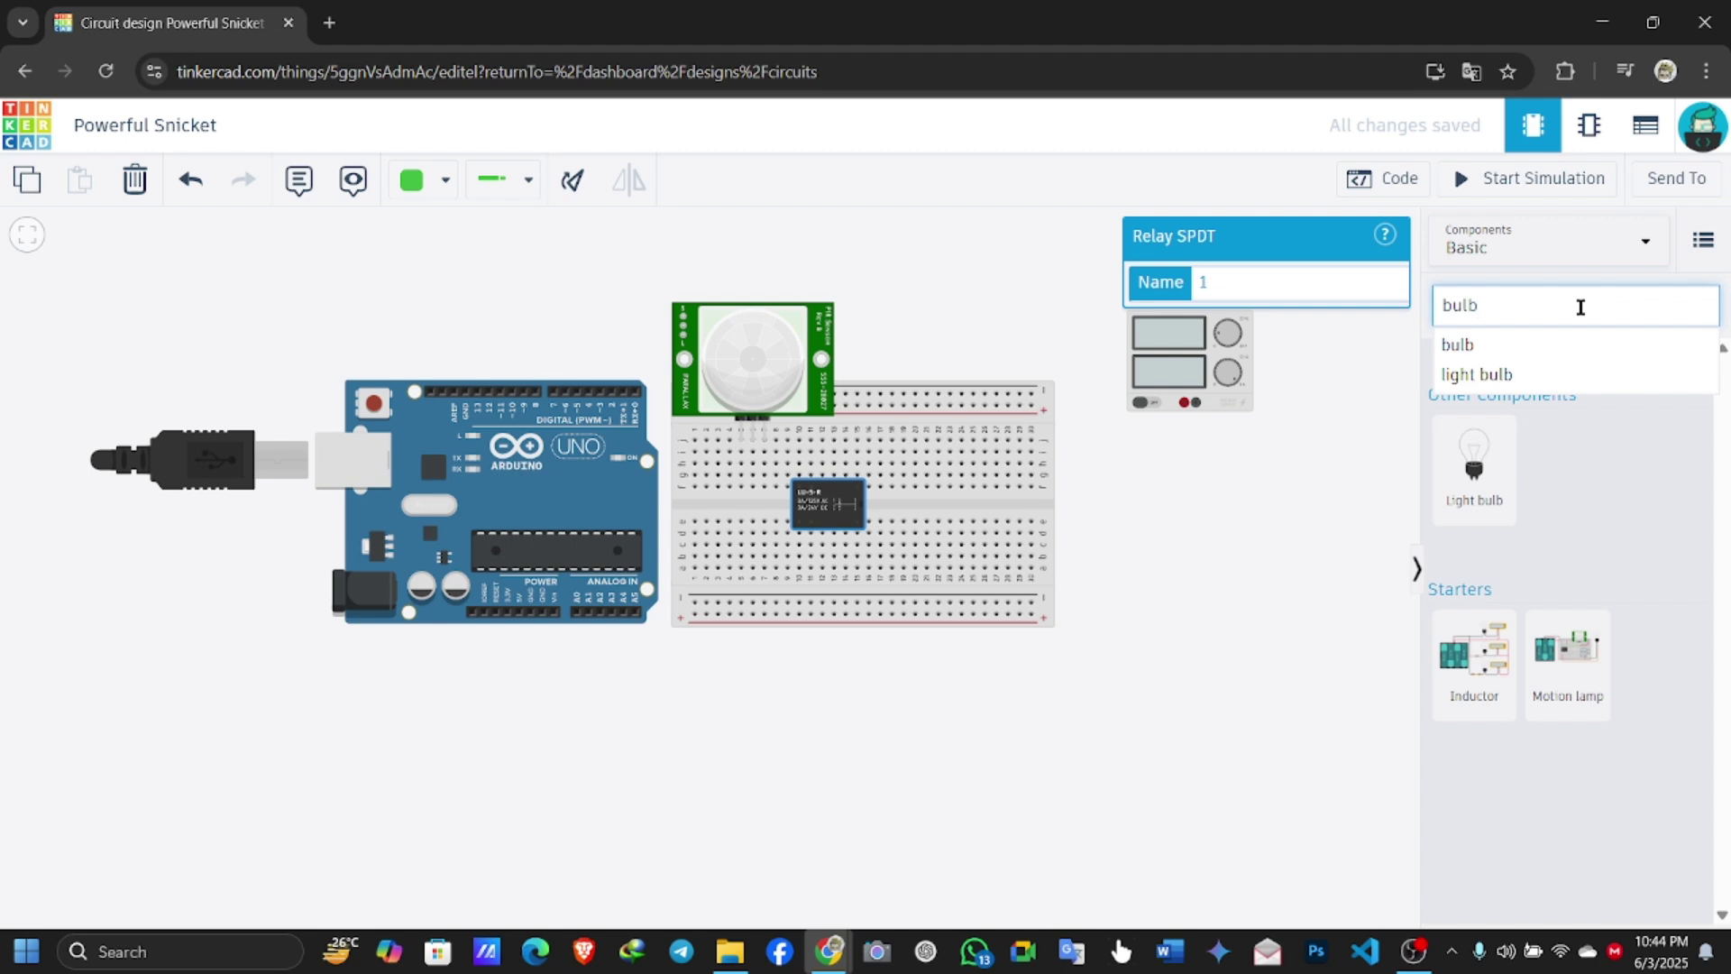
drag(1474, 469, 944, 439)
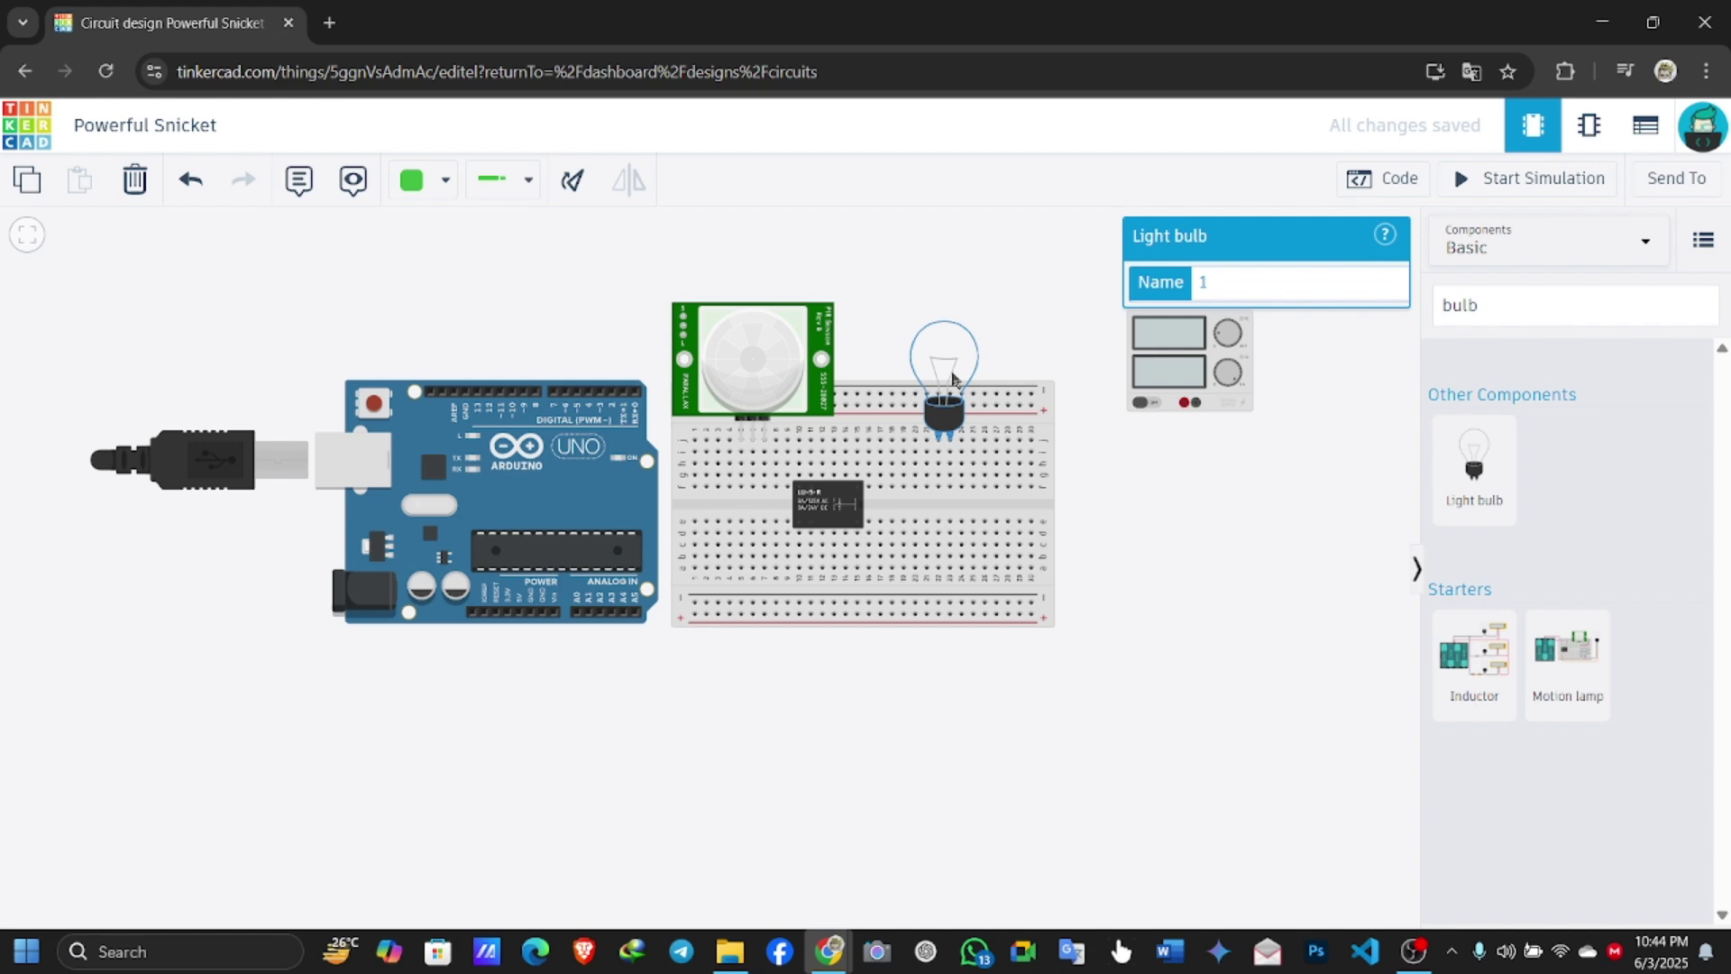
click(1025, 306)
click(1537, 313)
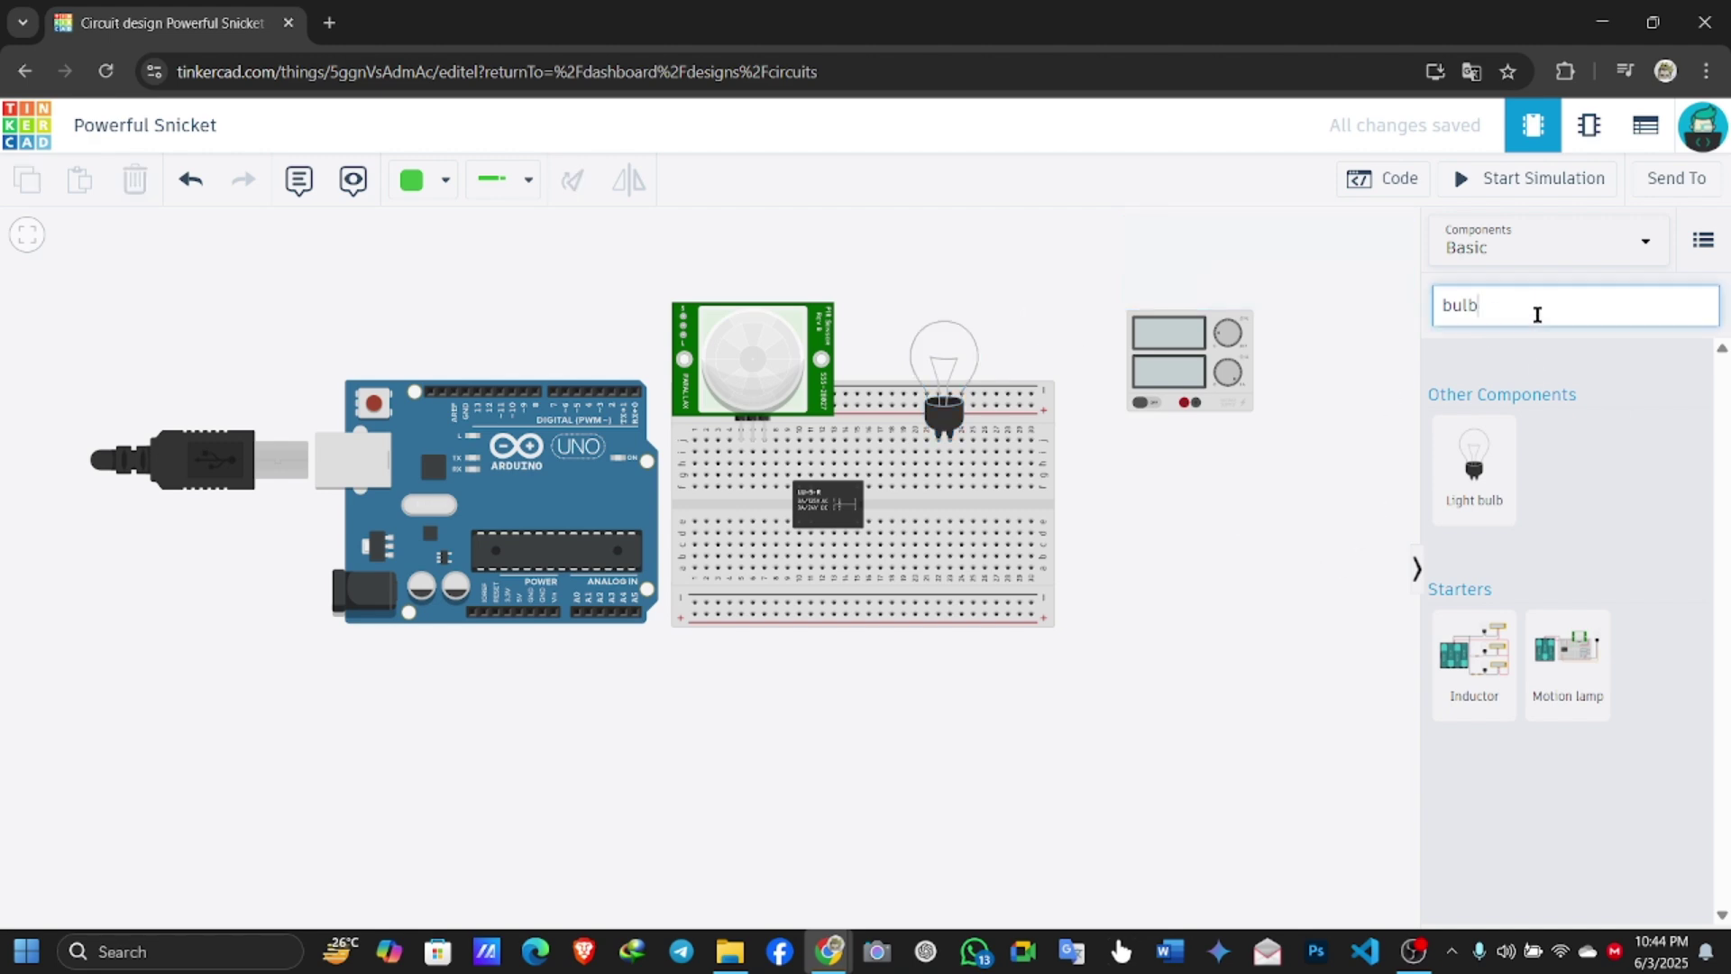
key(BackSpace)
key(BackSpace)
key(BackSpace)
key(BackSpace)
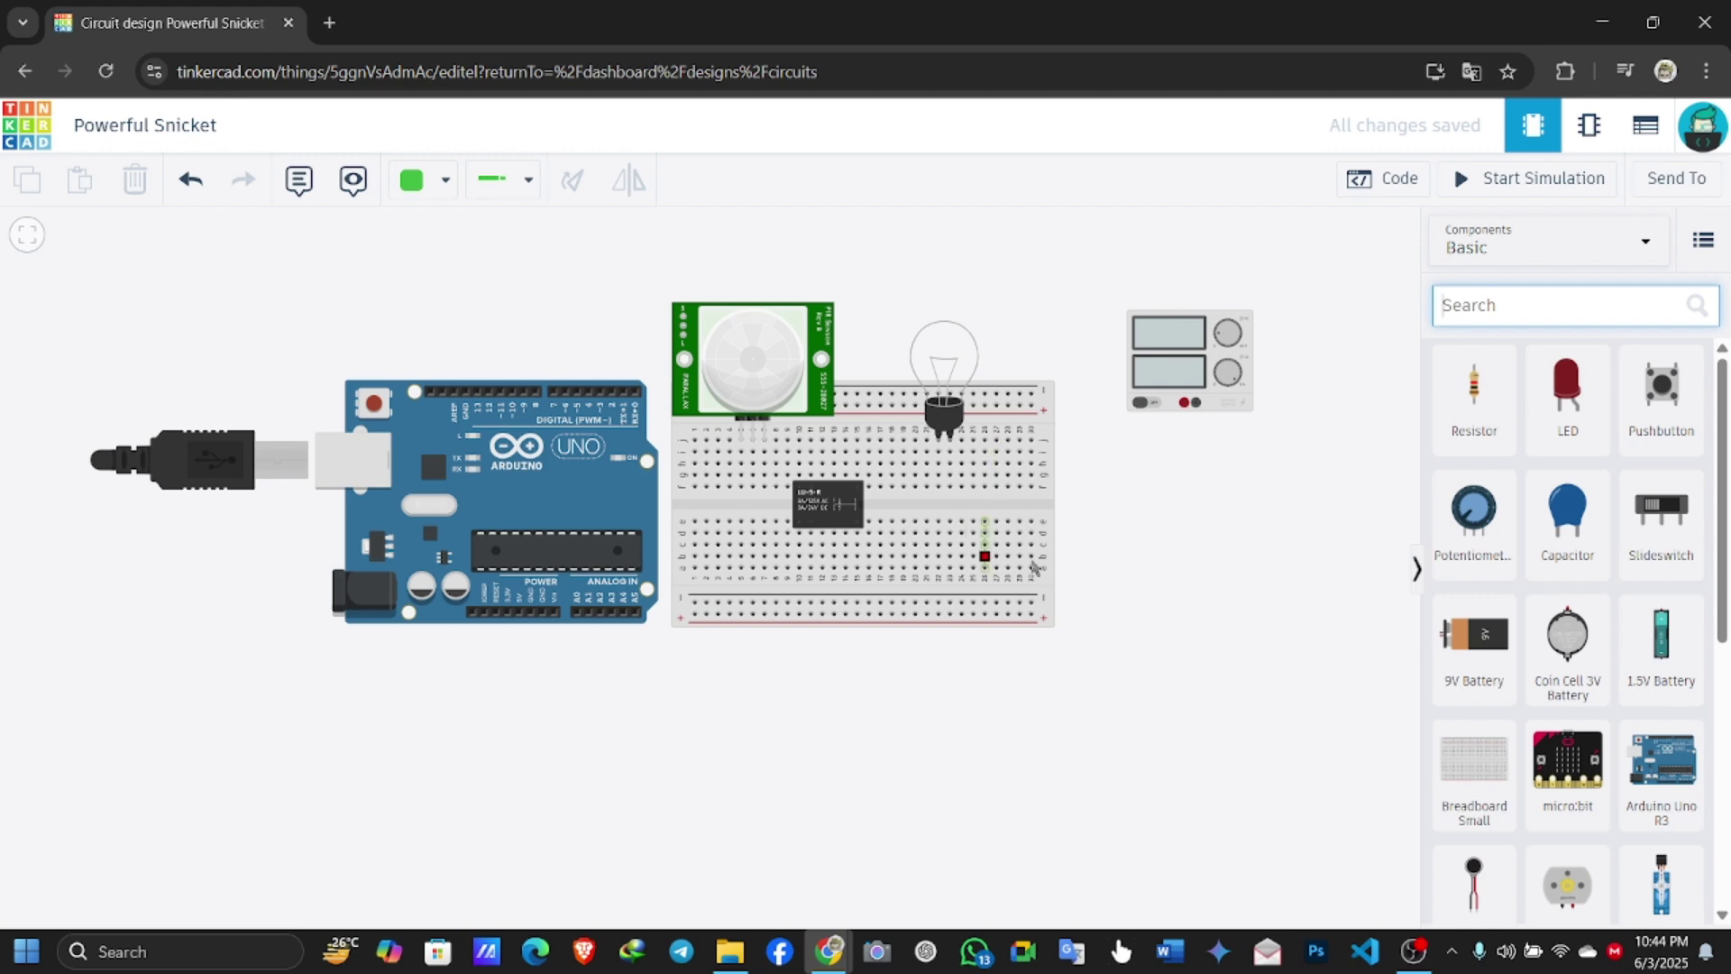
Wire the PIR sensor's middle pin column to the breadboard's lower positive rail and colour the wire red
click(747, 363)
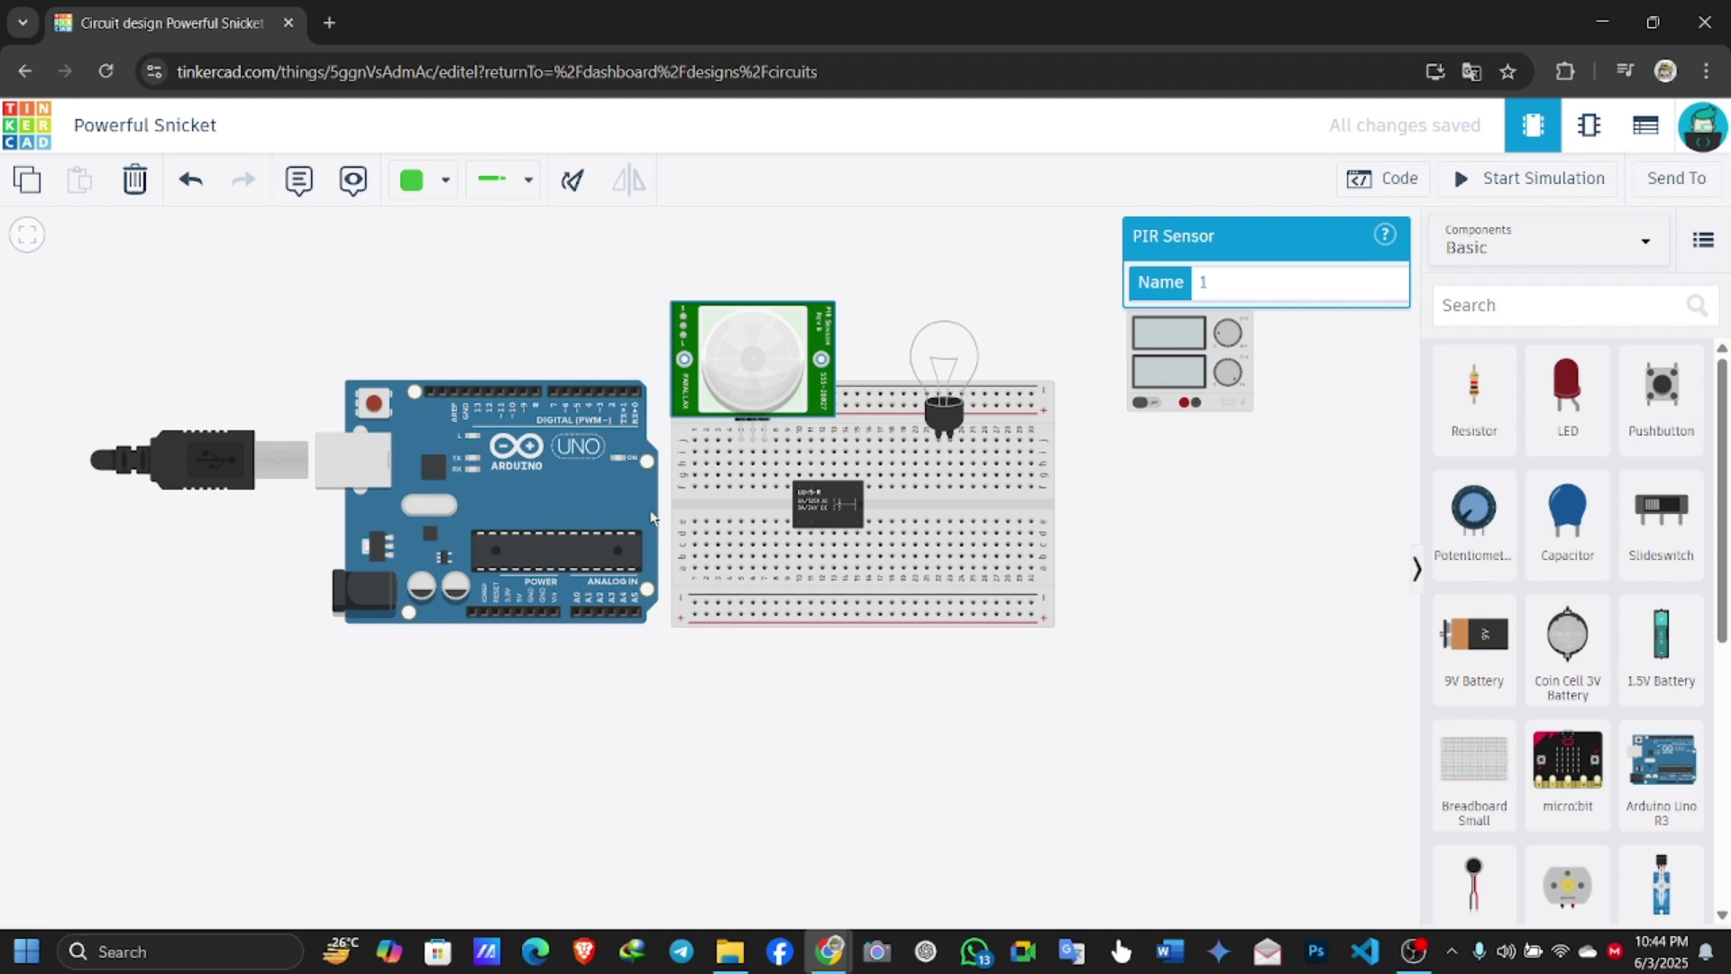
click(752, 487)
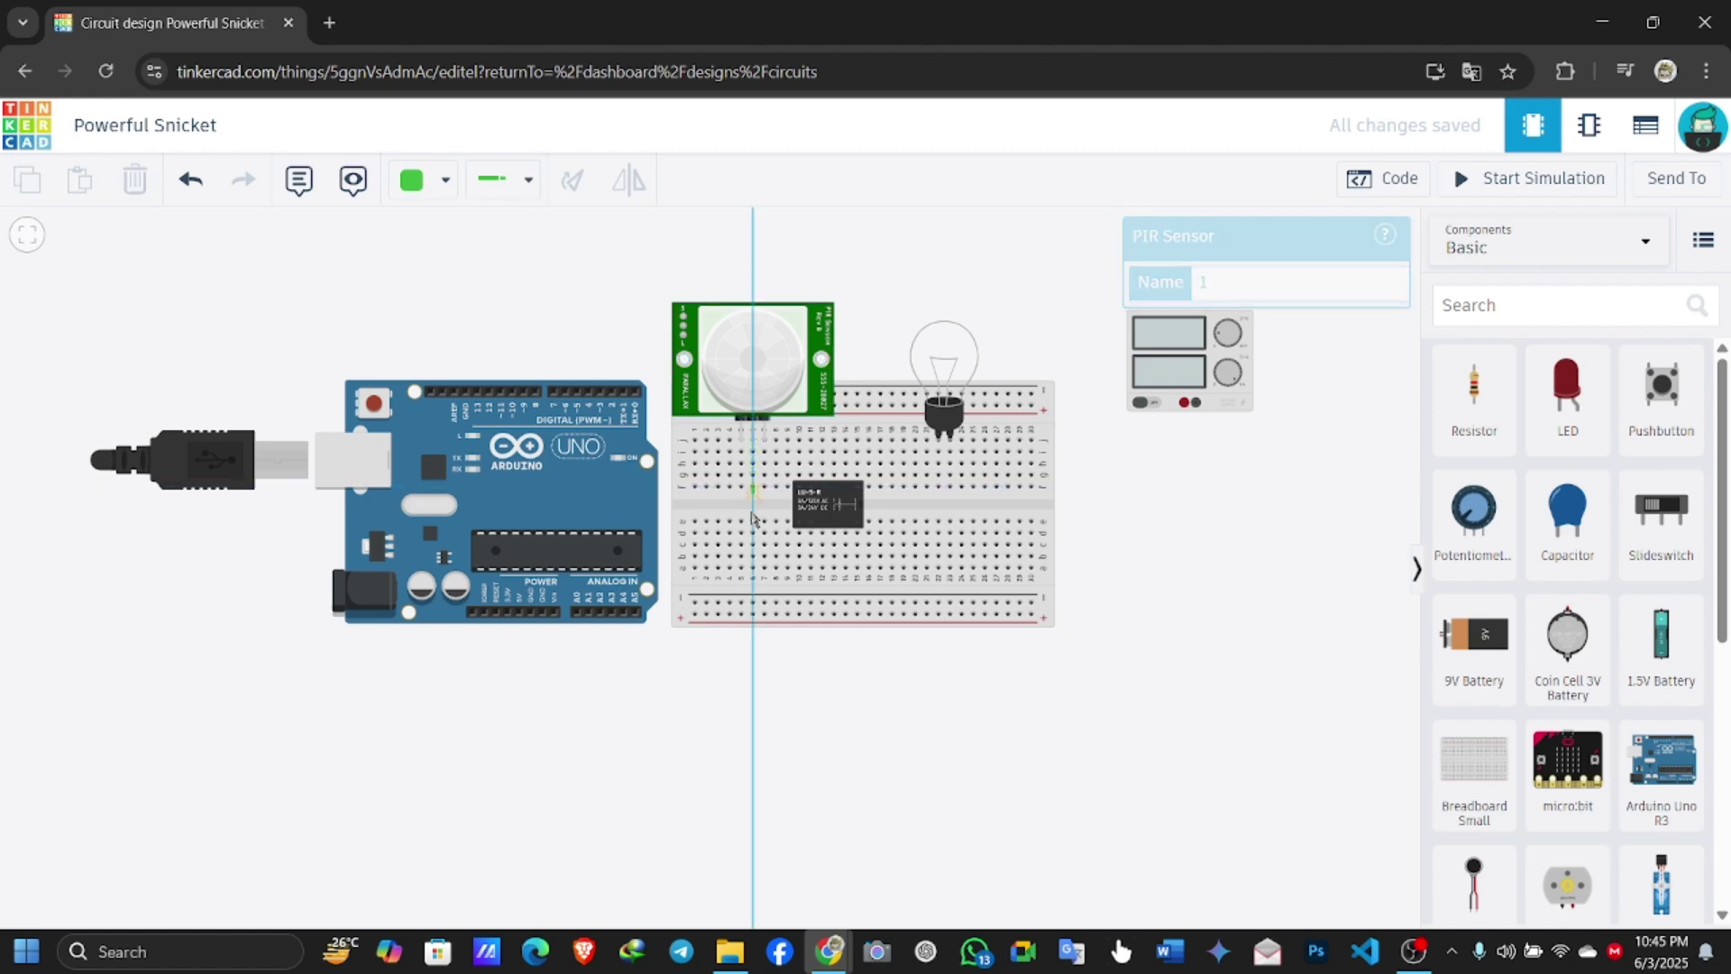
click(755, 616)
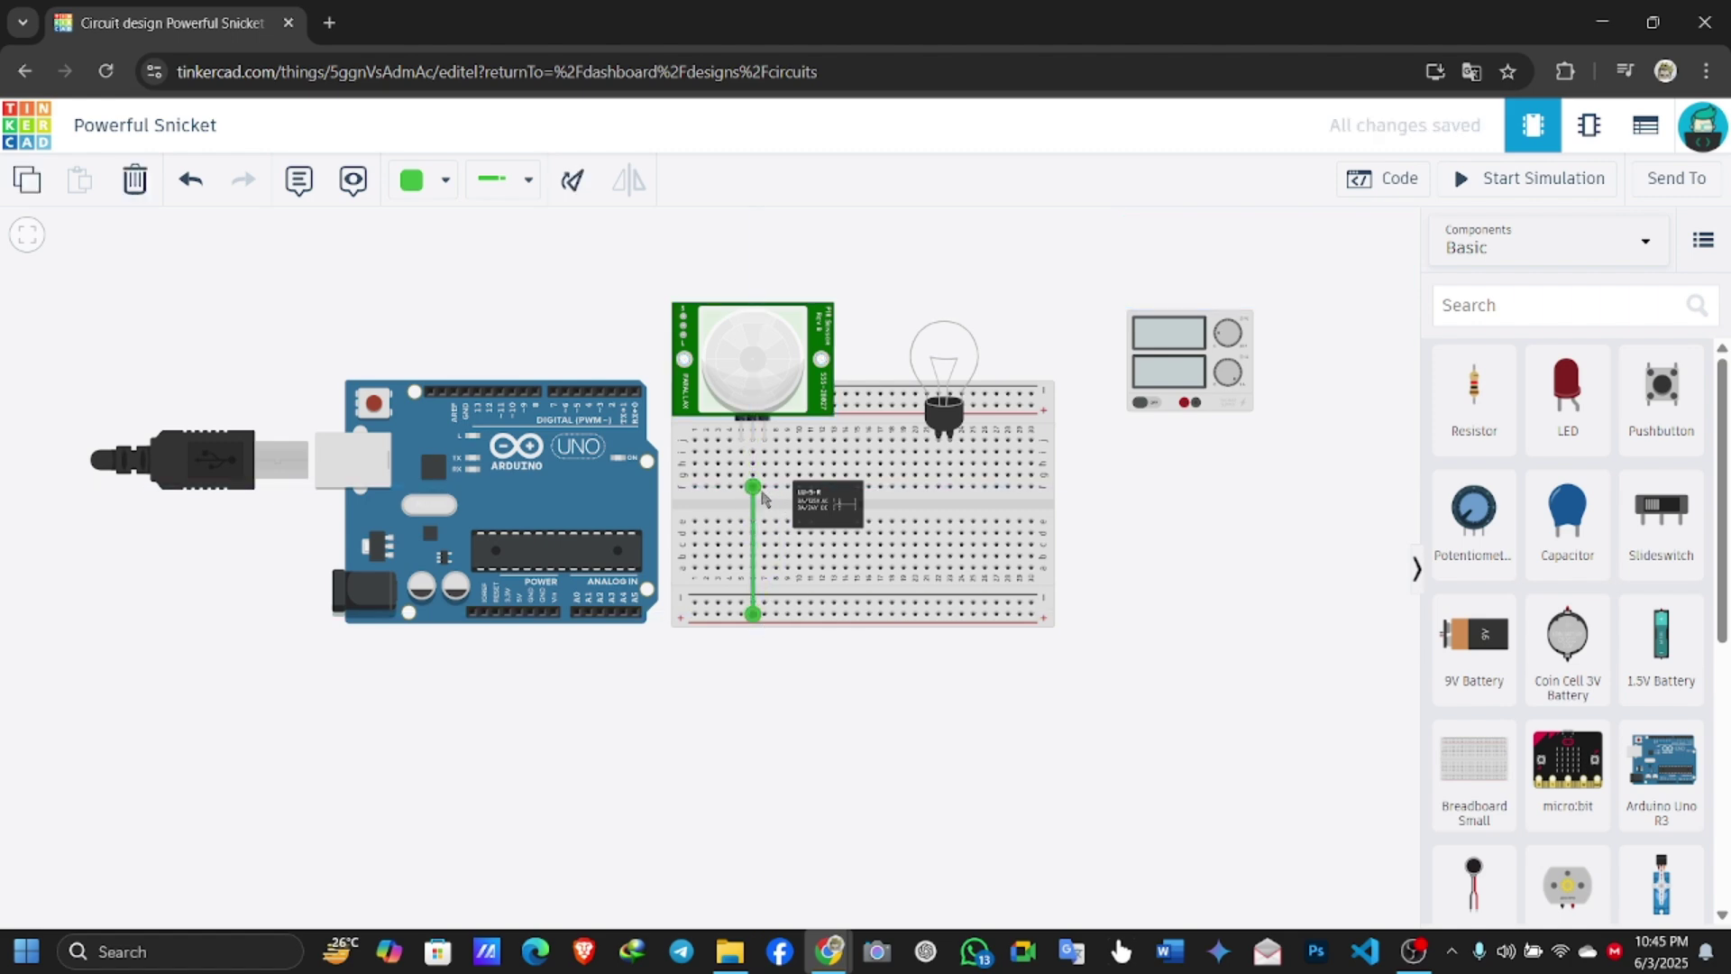
click(424, 181)
click(468, 286)
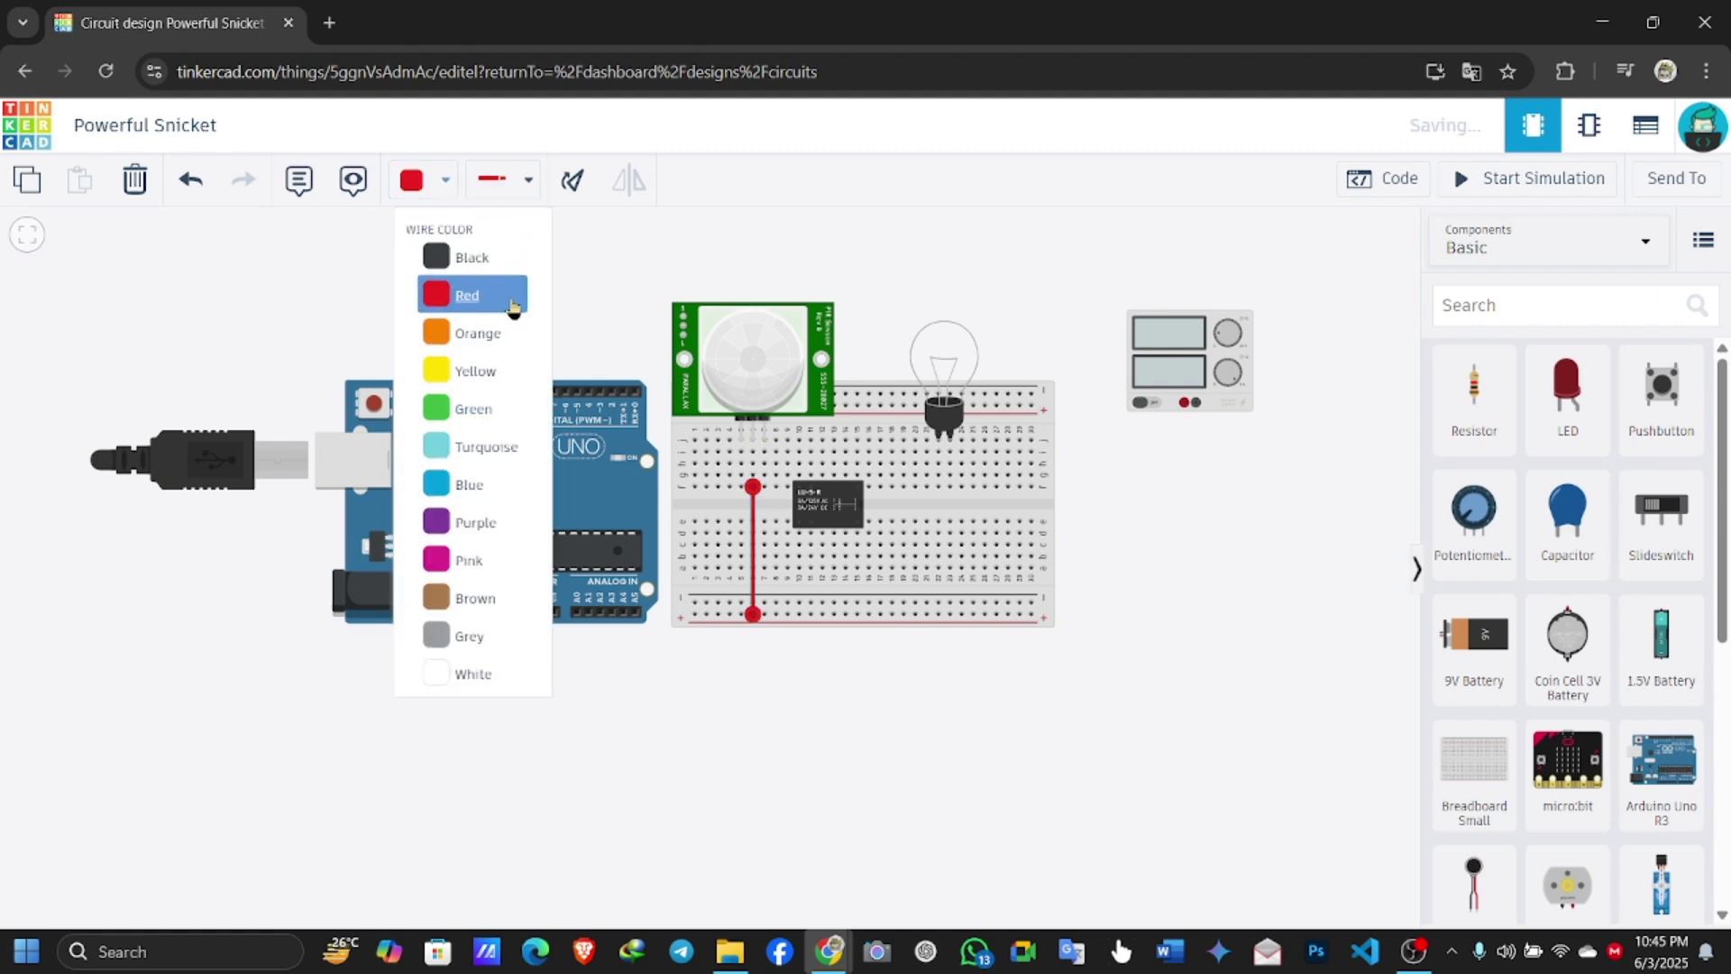
Wire the PIR sensor's right pin column to the breadboard's lower negative rail and colour the wire black
click(764, 487)
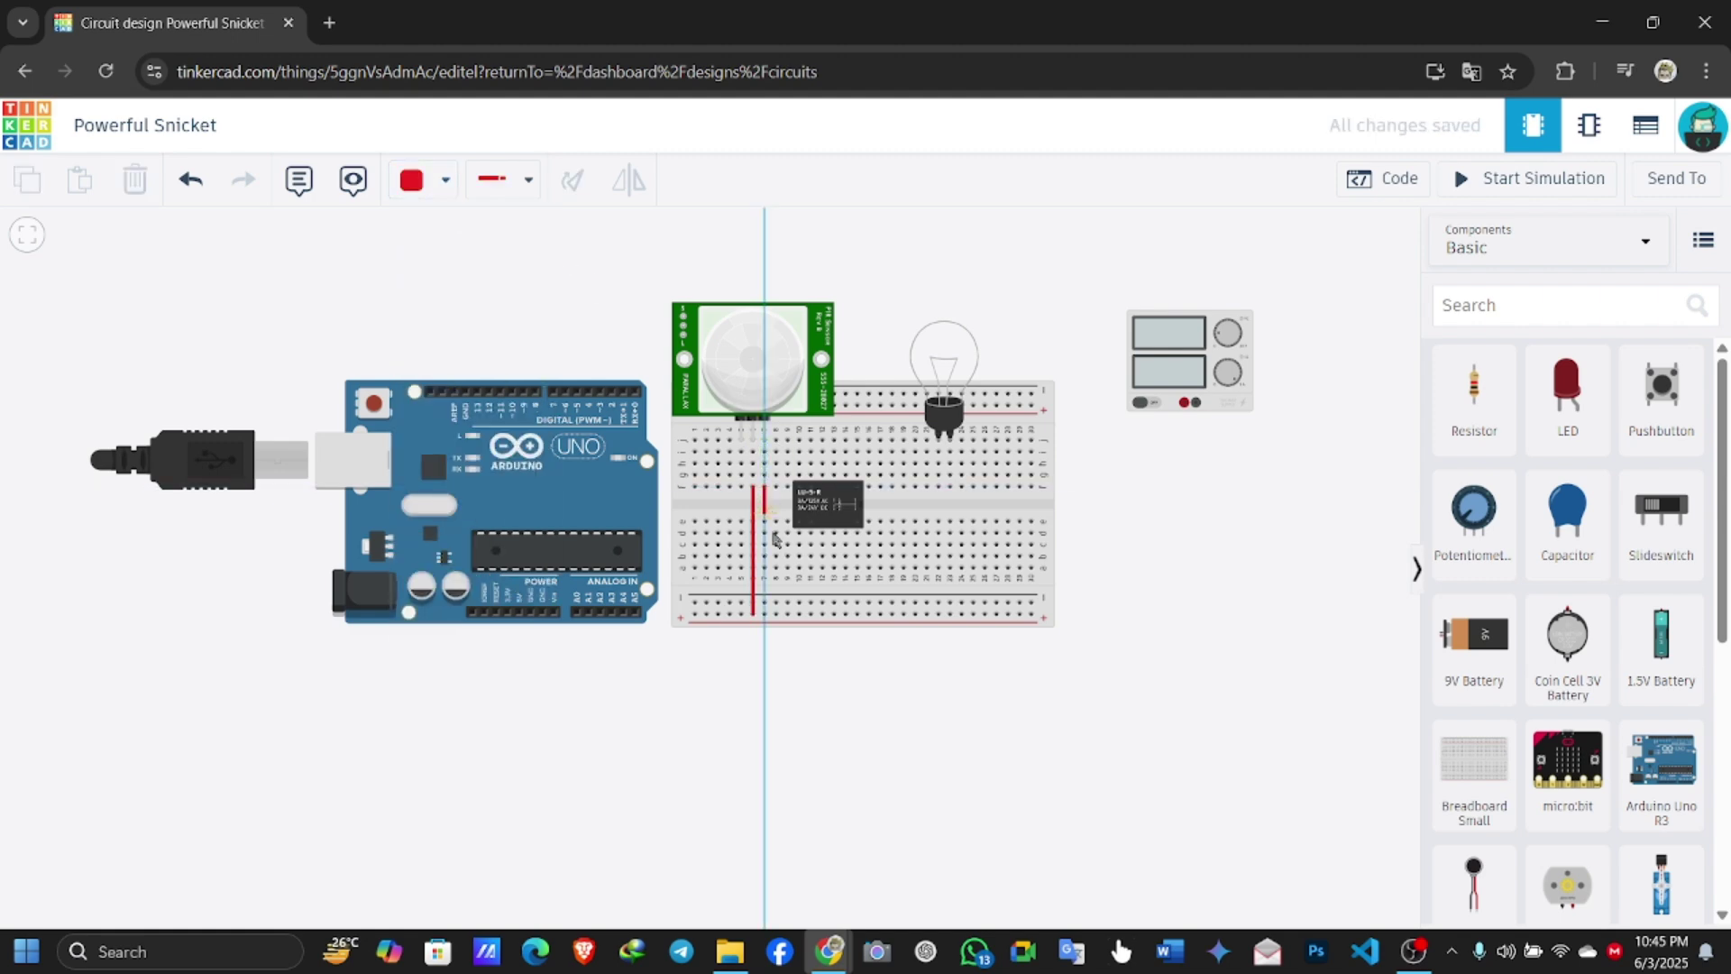
click(764, 602)
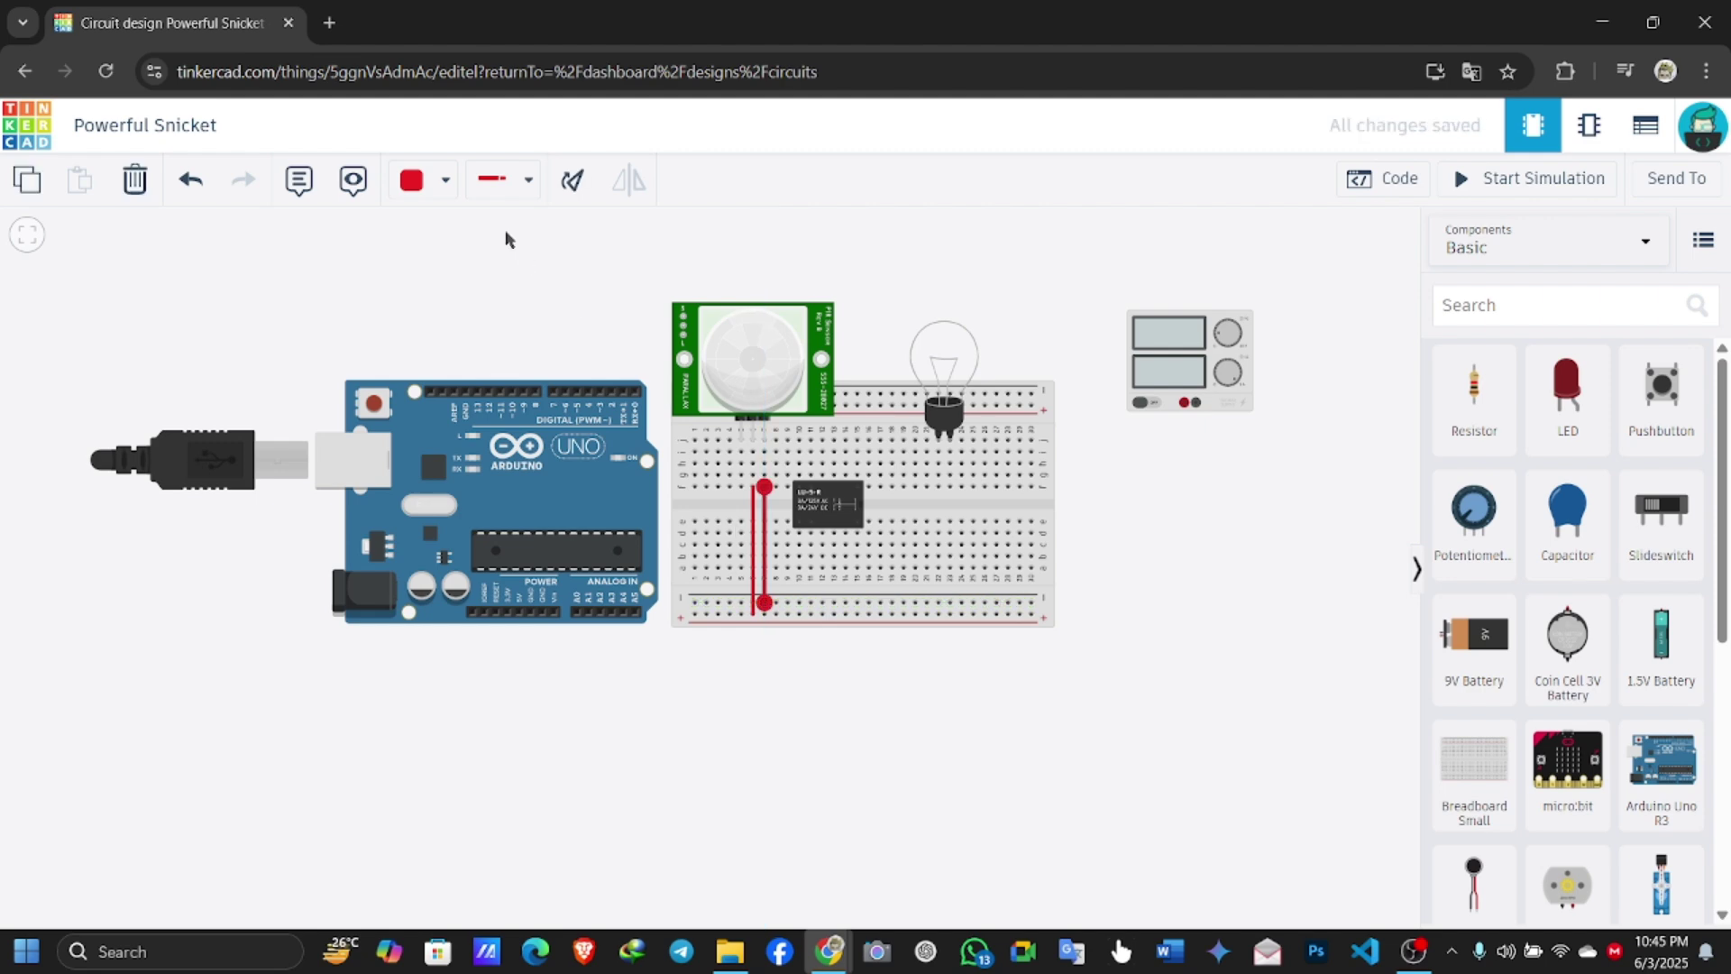
click(439, 194)
click(463, 257)
click(932, 282)
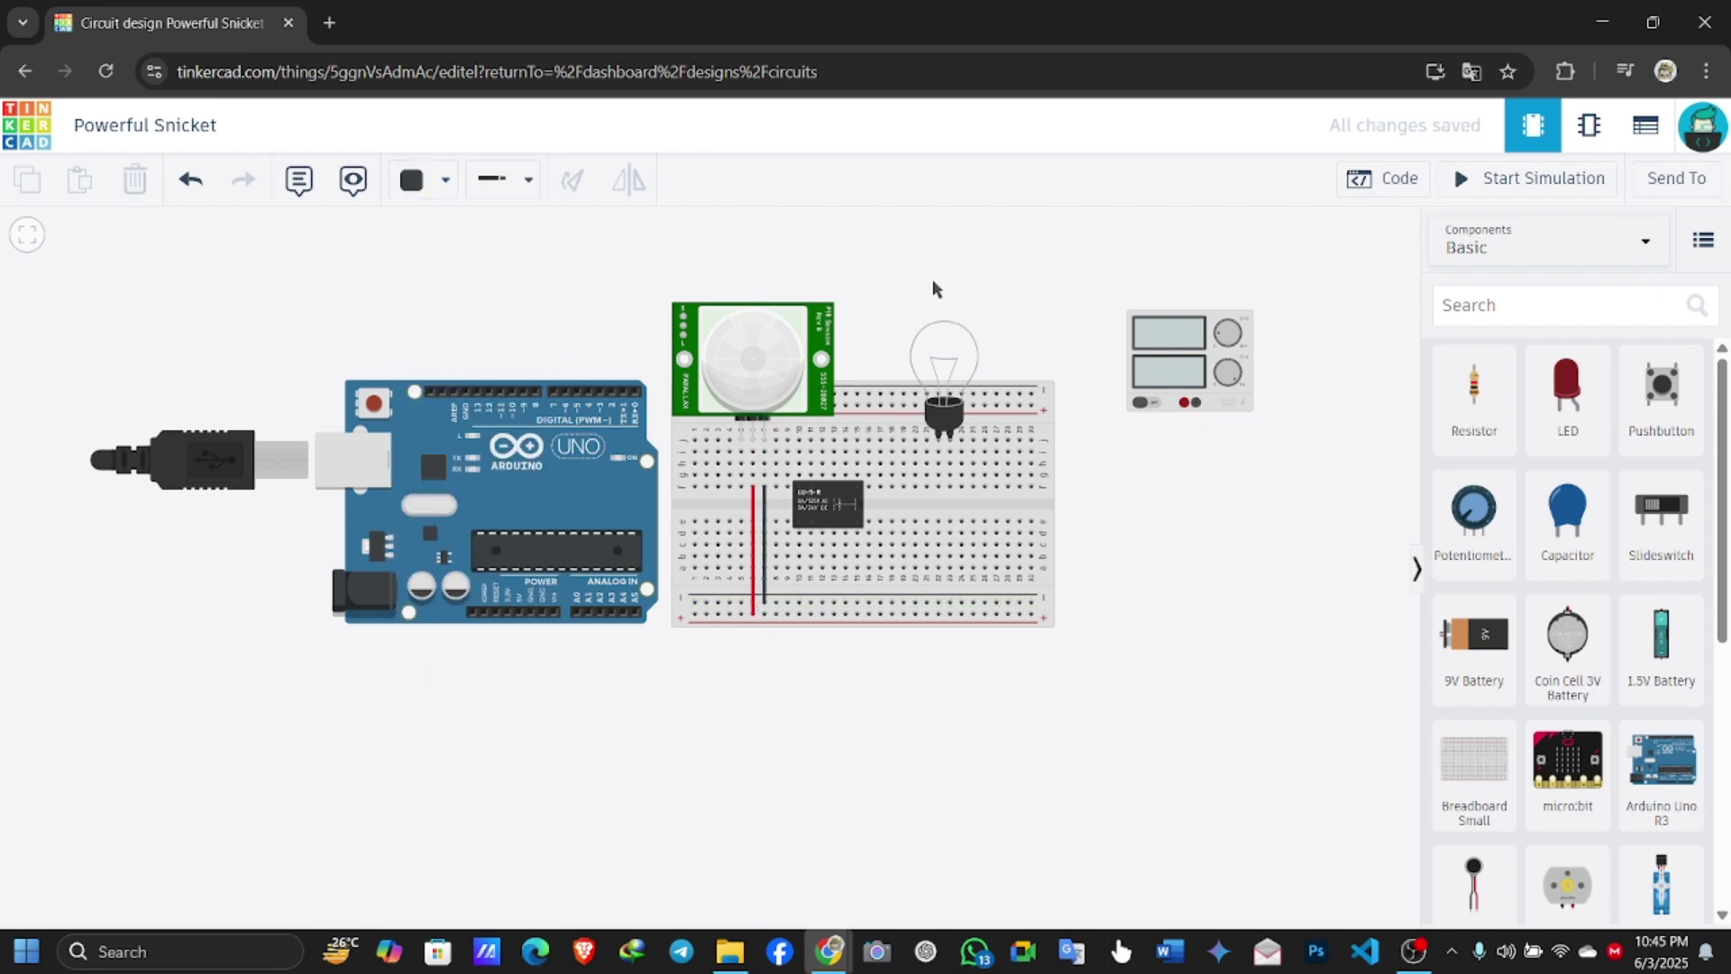
Wire the PIR sensor's left pin column to Arduino pin D2, routed around the sensor's left side, and colour the wire green
click(741, 490)
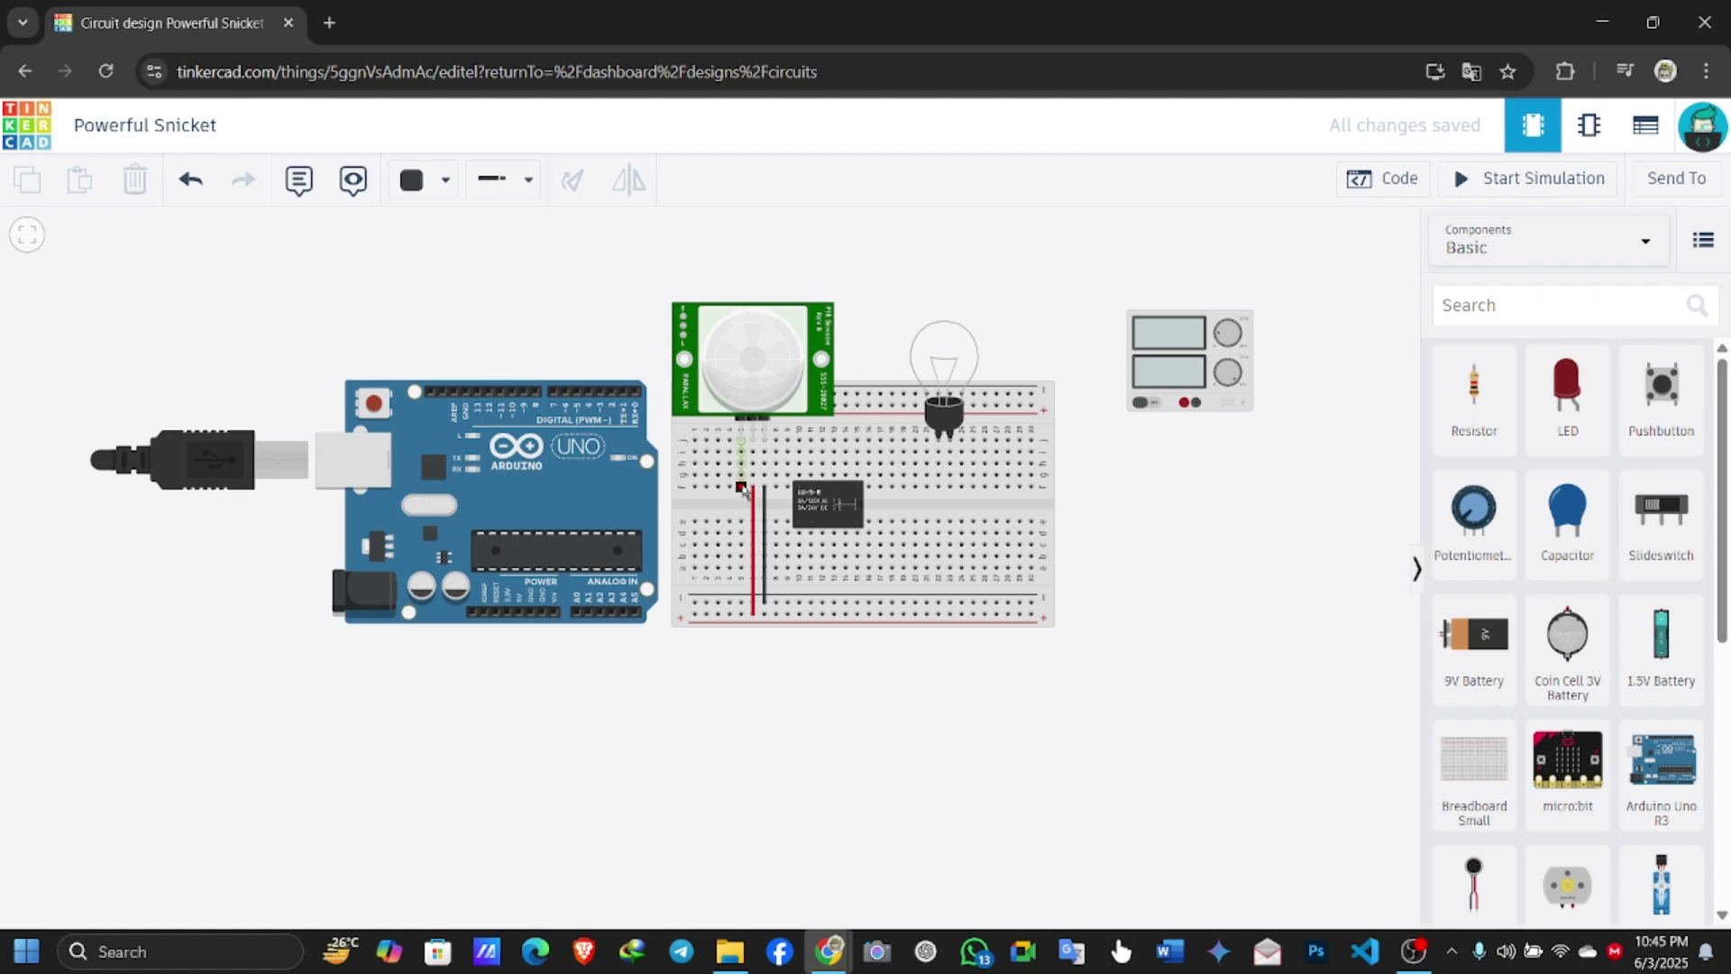
click(665, 487)
click(657, 350)
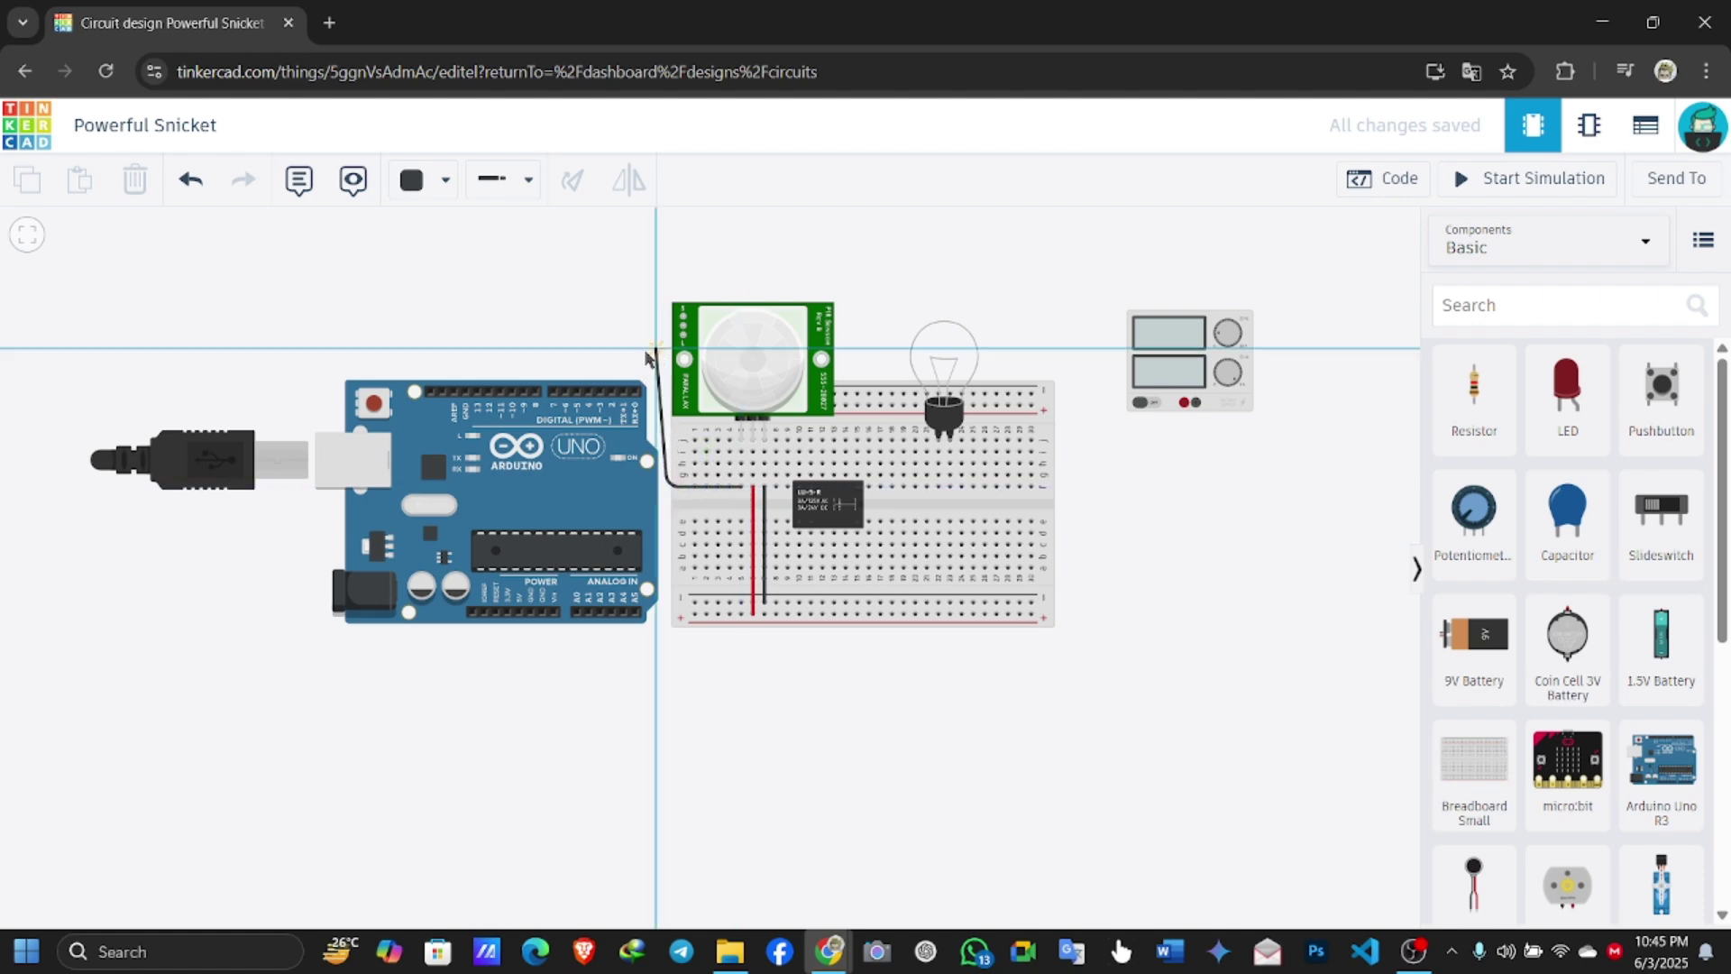
click(608, 349)
click(613, 391)
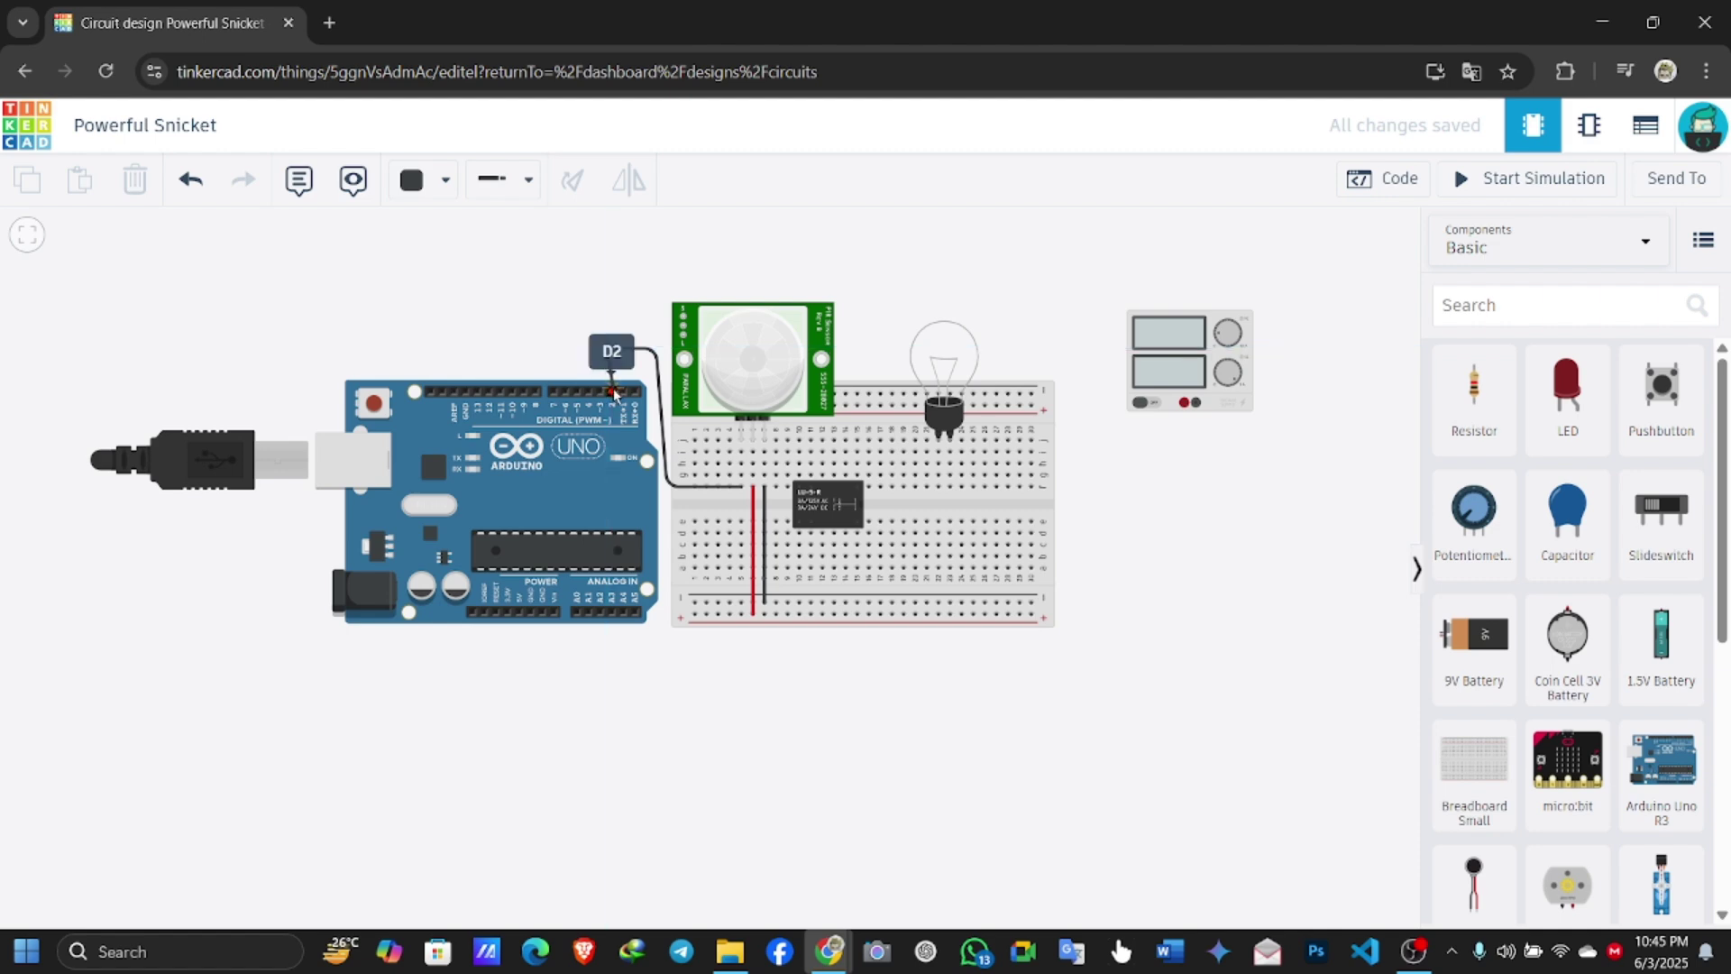
click(613, 391)
click(420, 179)
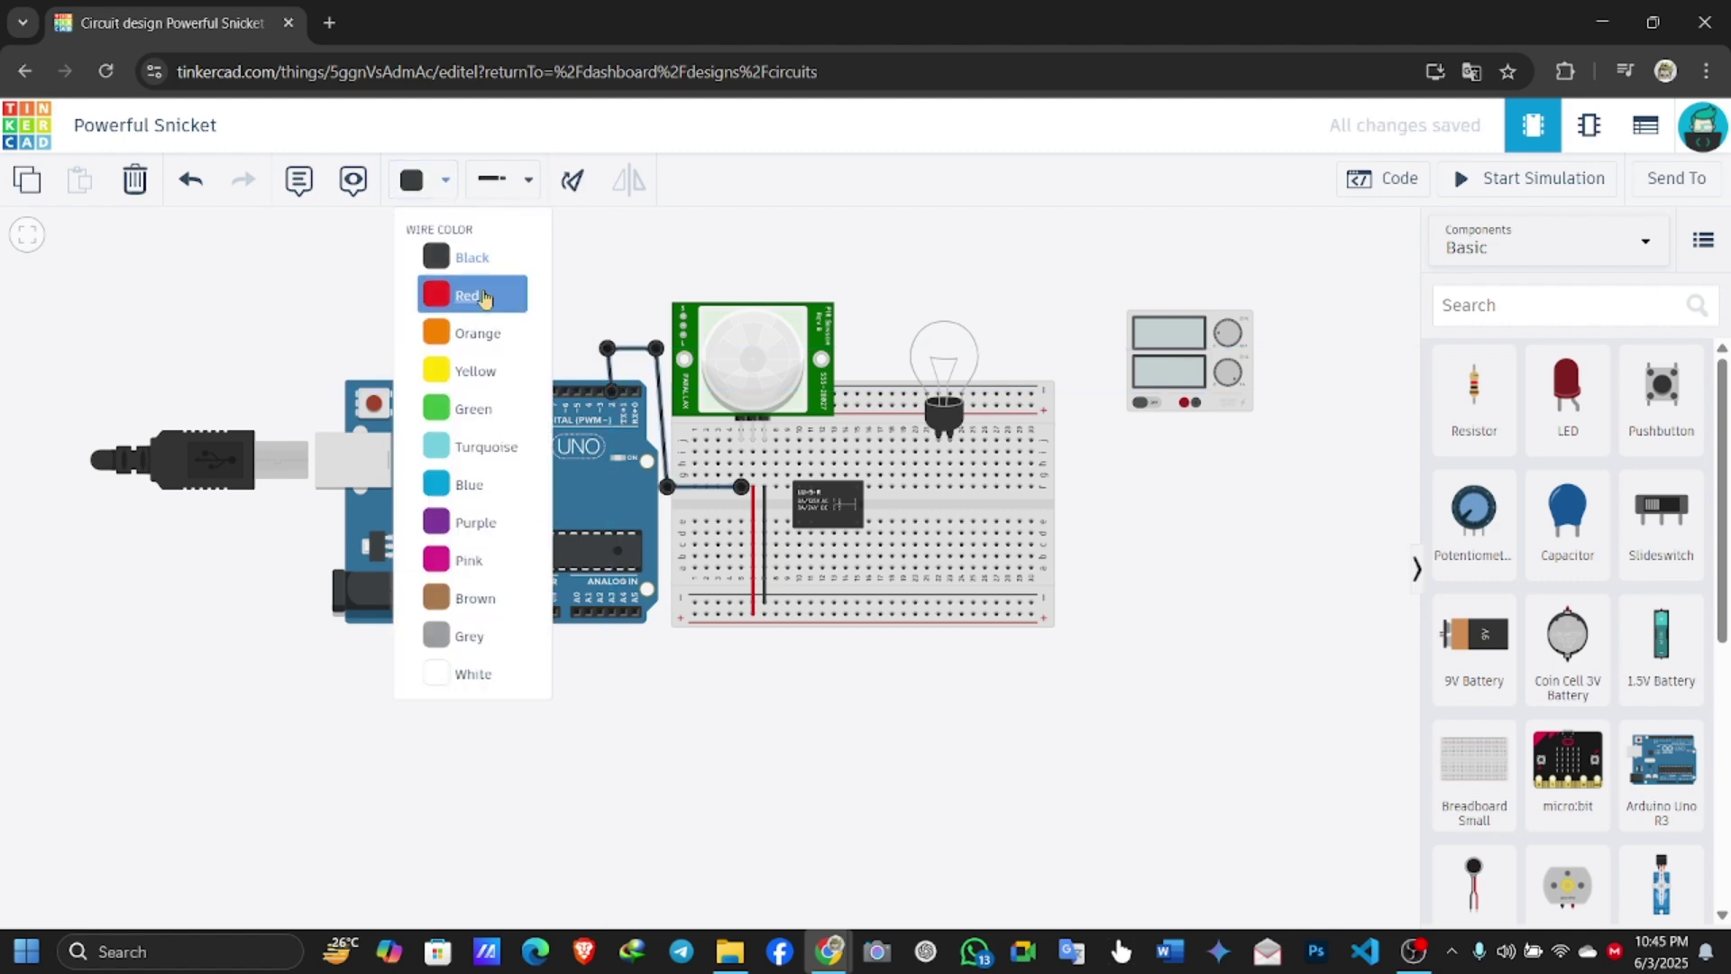
click(619, 269)
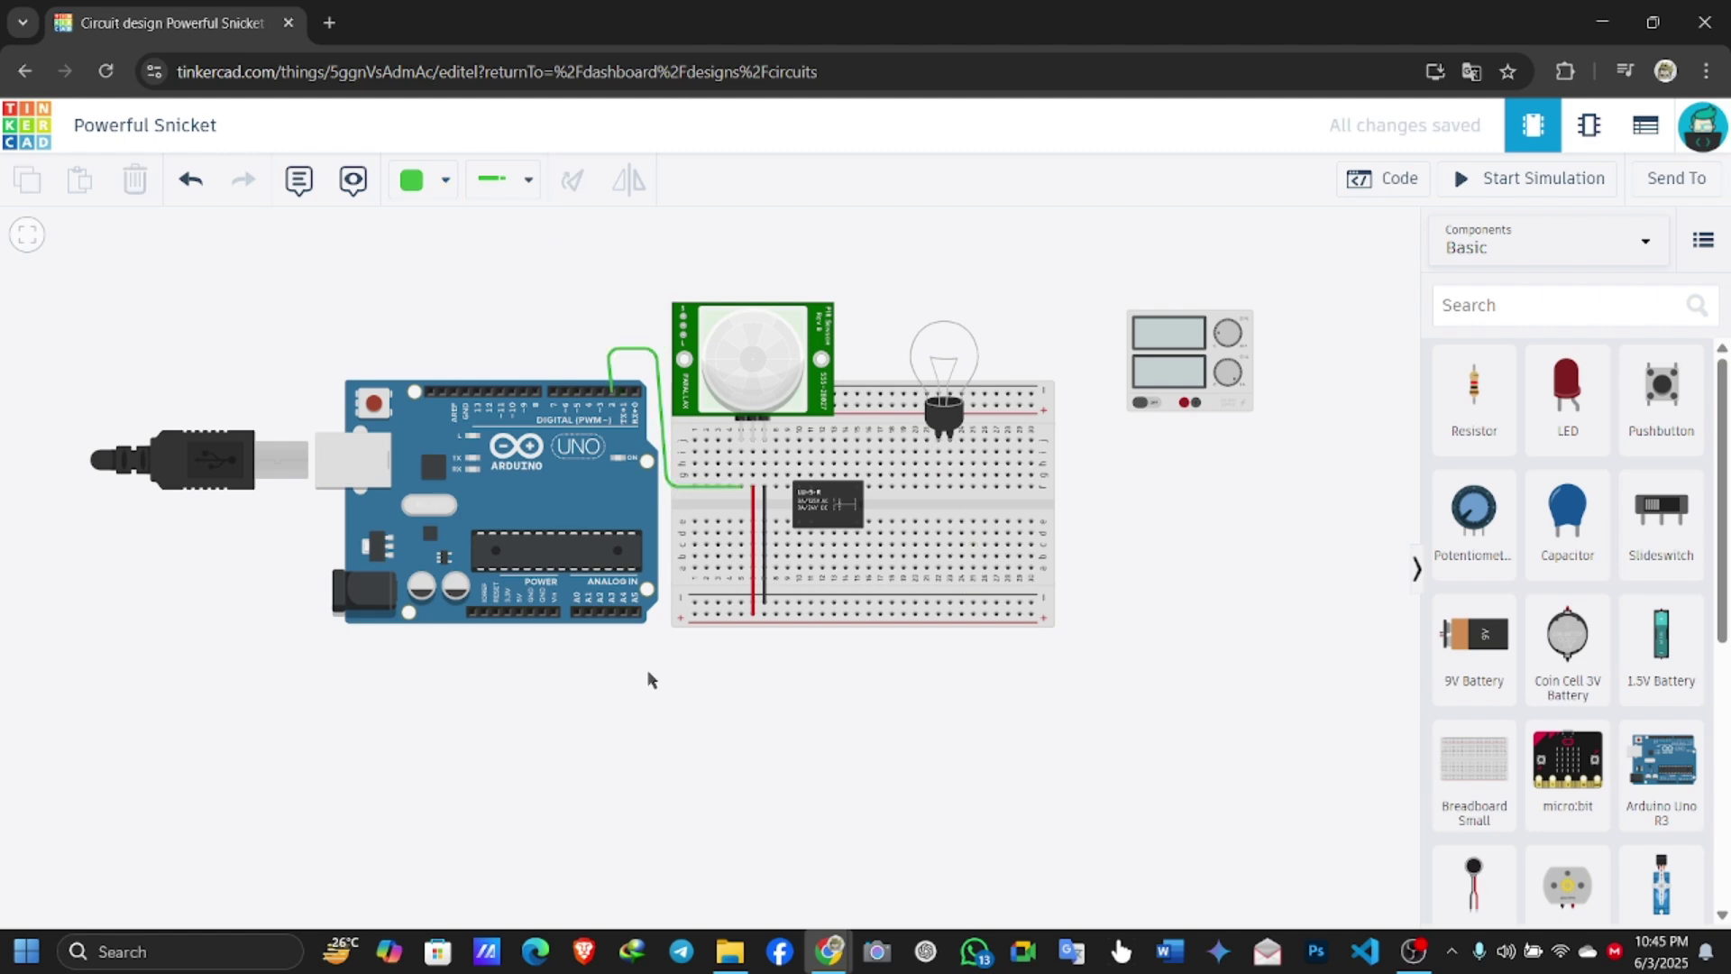
Wire an Arduino GND pin to the breadboard's lower negative rail, routing the green wire below both boards
click(543, 615)
click(542, 659)
click(793, 672)
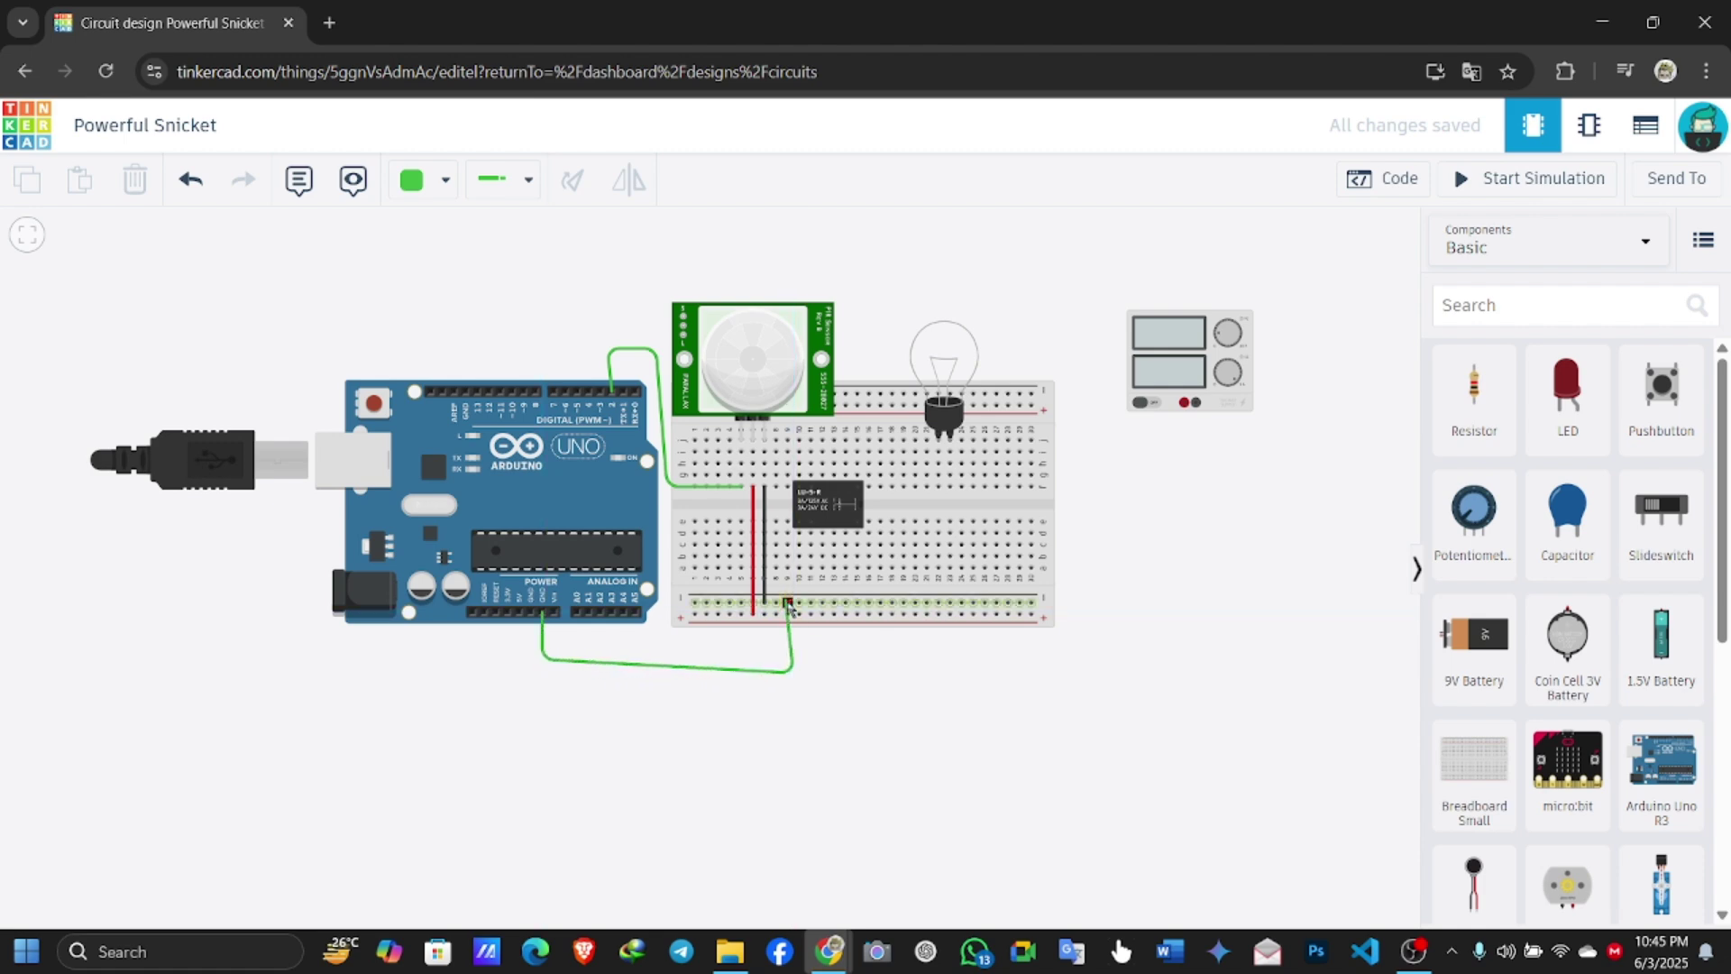
click(787, 603)
click(572, 745)
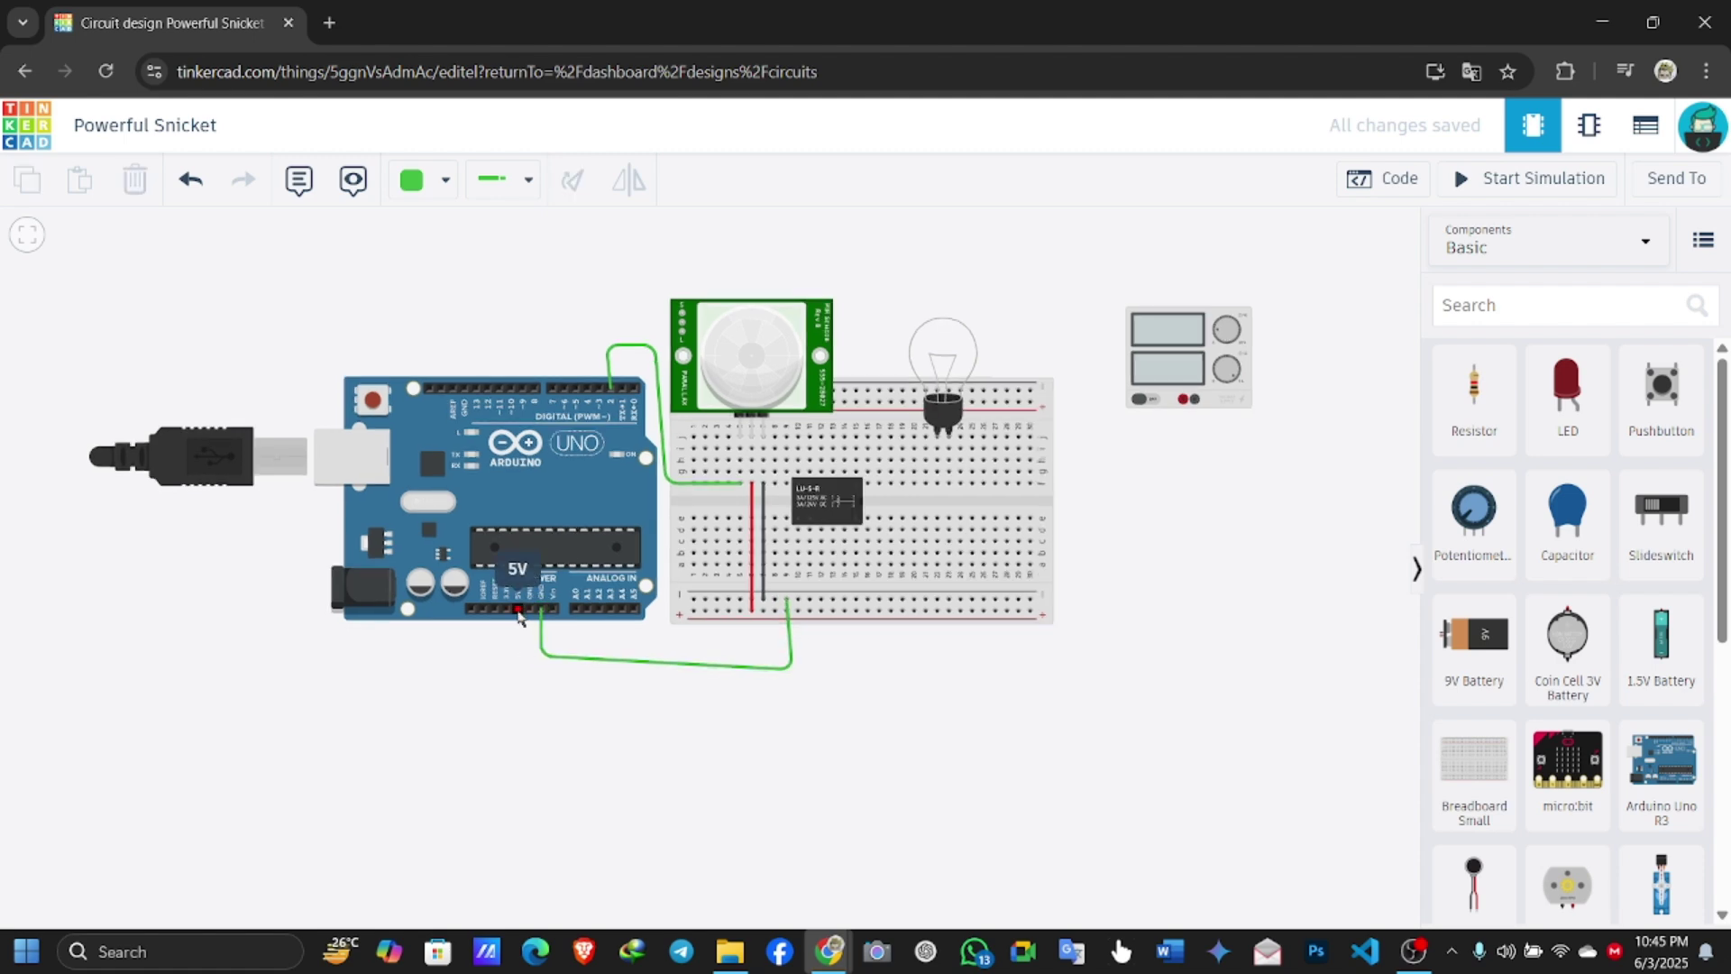
Wire the Arduino's 5V pin to the breadboard's lower positive rail, routing the green wire below the ground wire
click(518, 613)
click(521, 679)
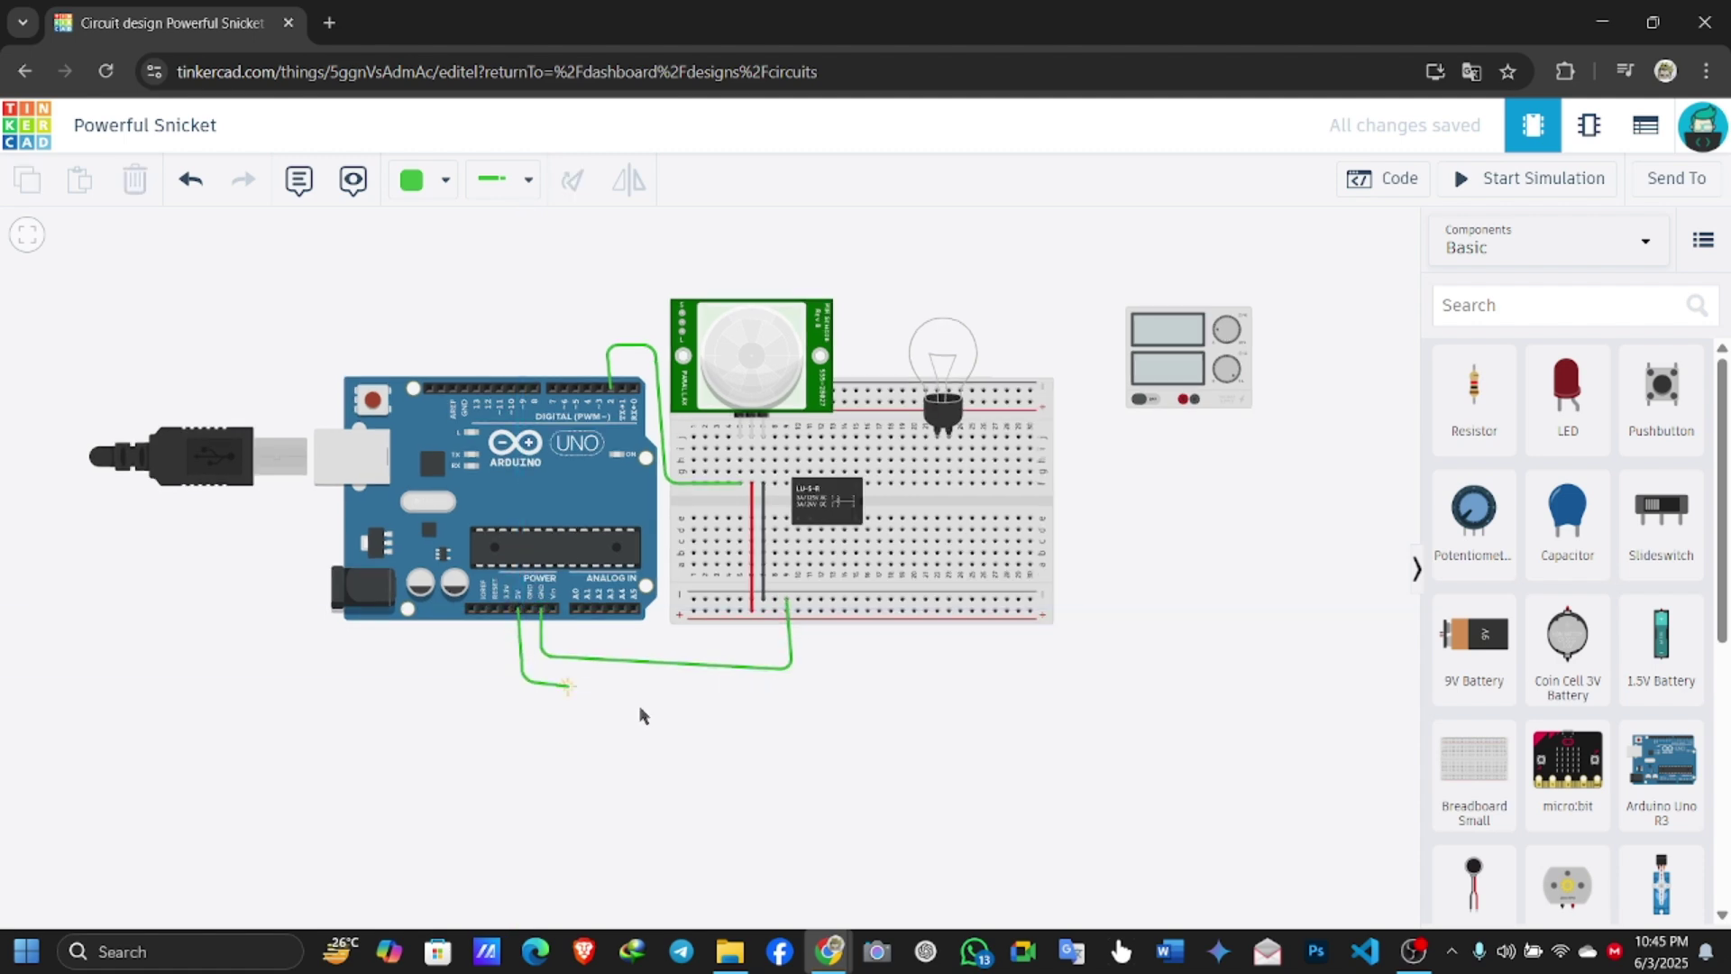
click(822, 685)
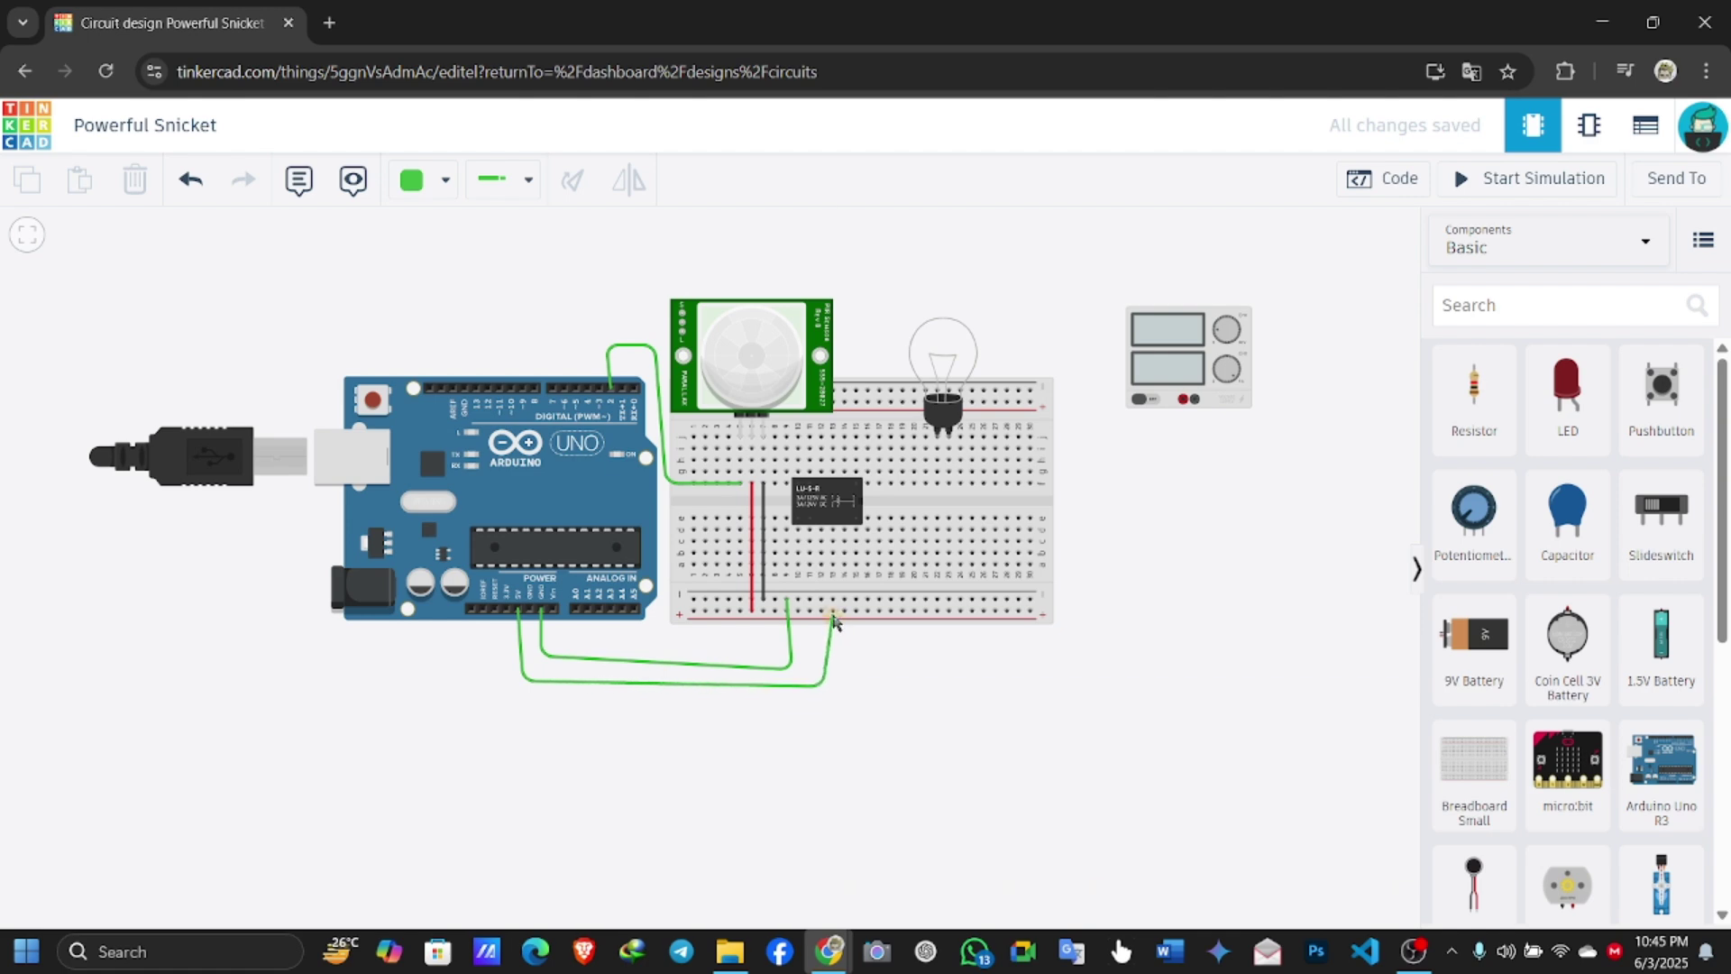
click(834, 612)
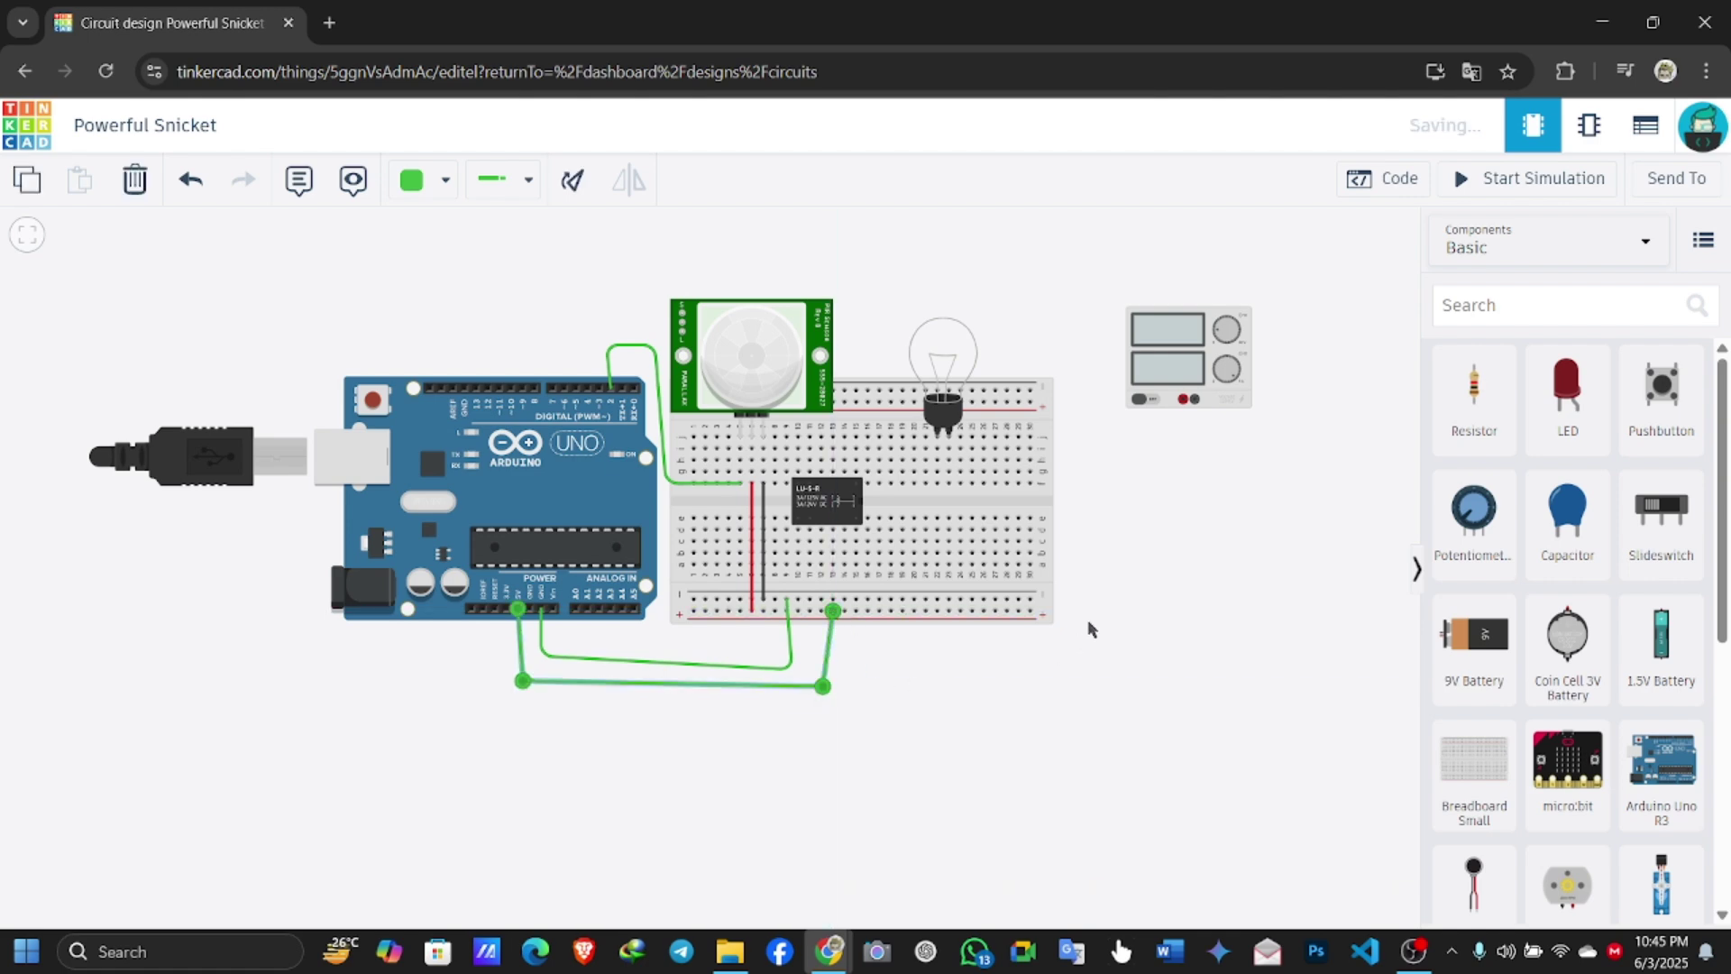
click(1147, 548)
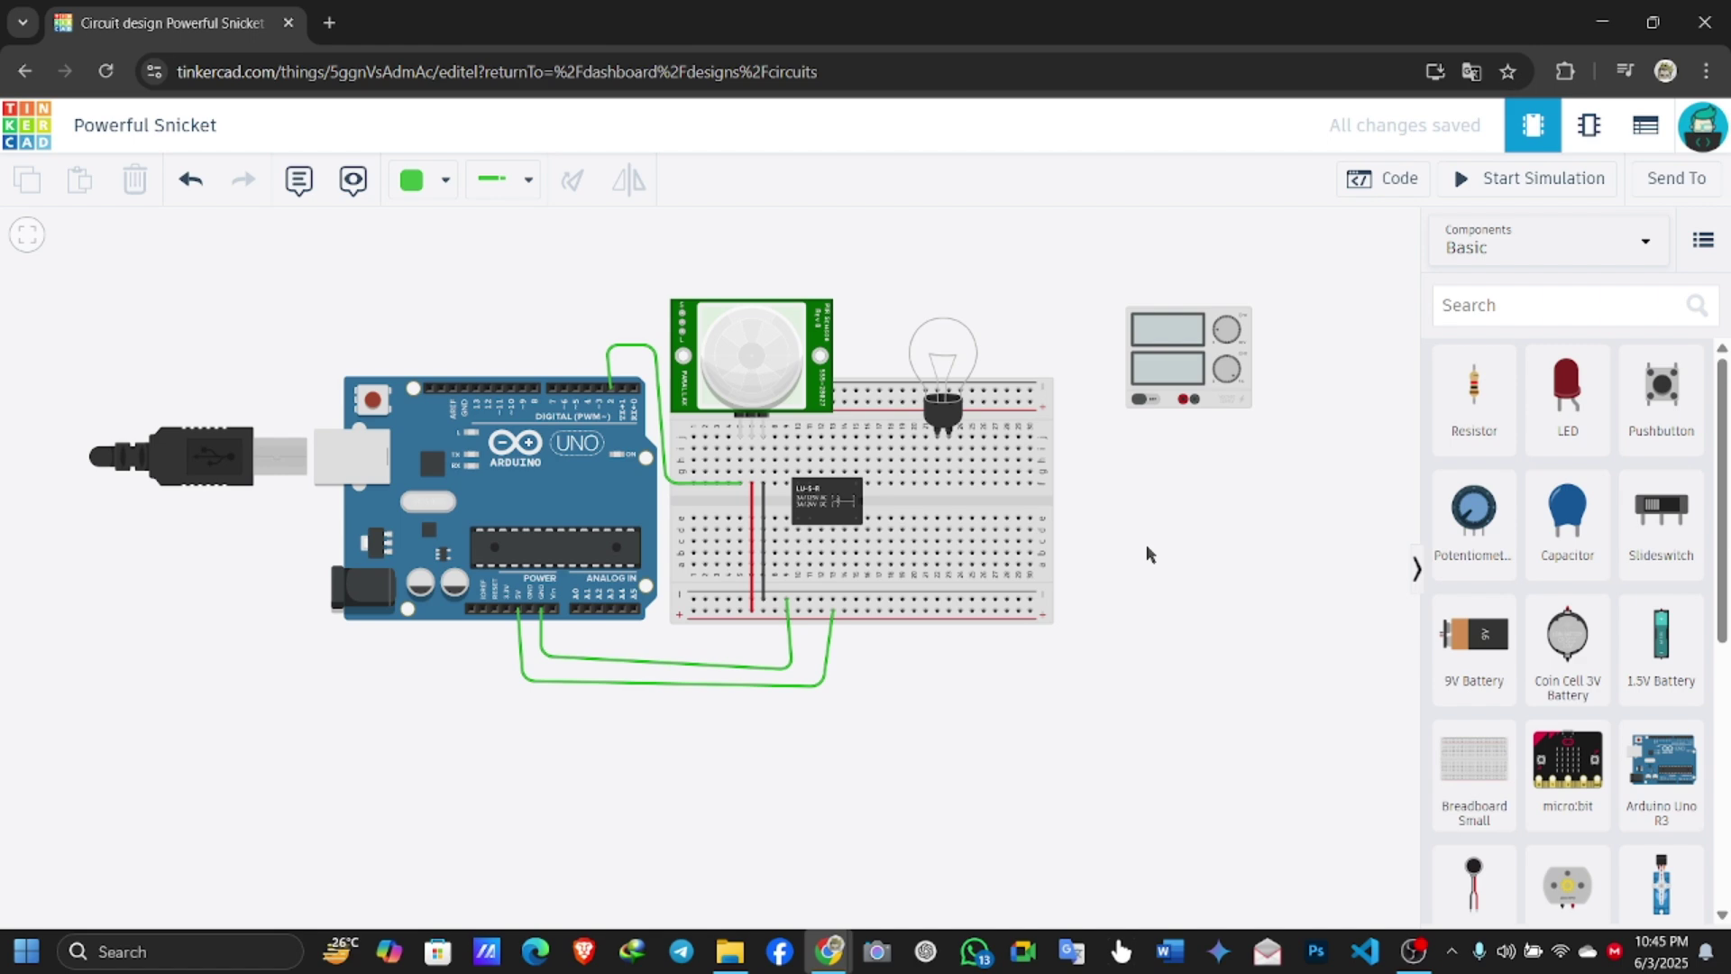
Wire the power supply's negative terminal to the breadboard column of the relay's lower right pin
click(1194, 400)
click(1195, 501)
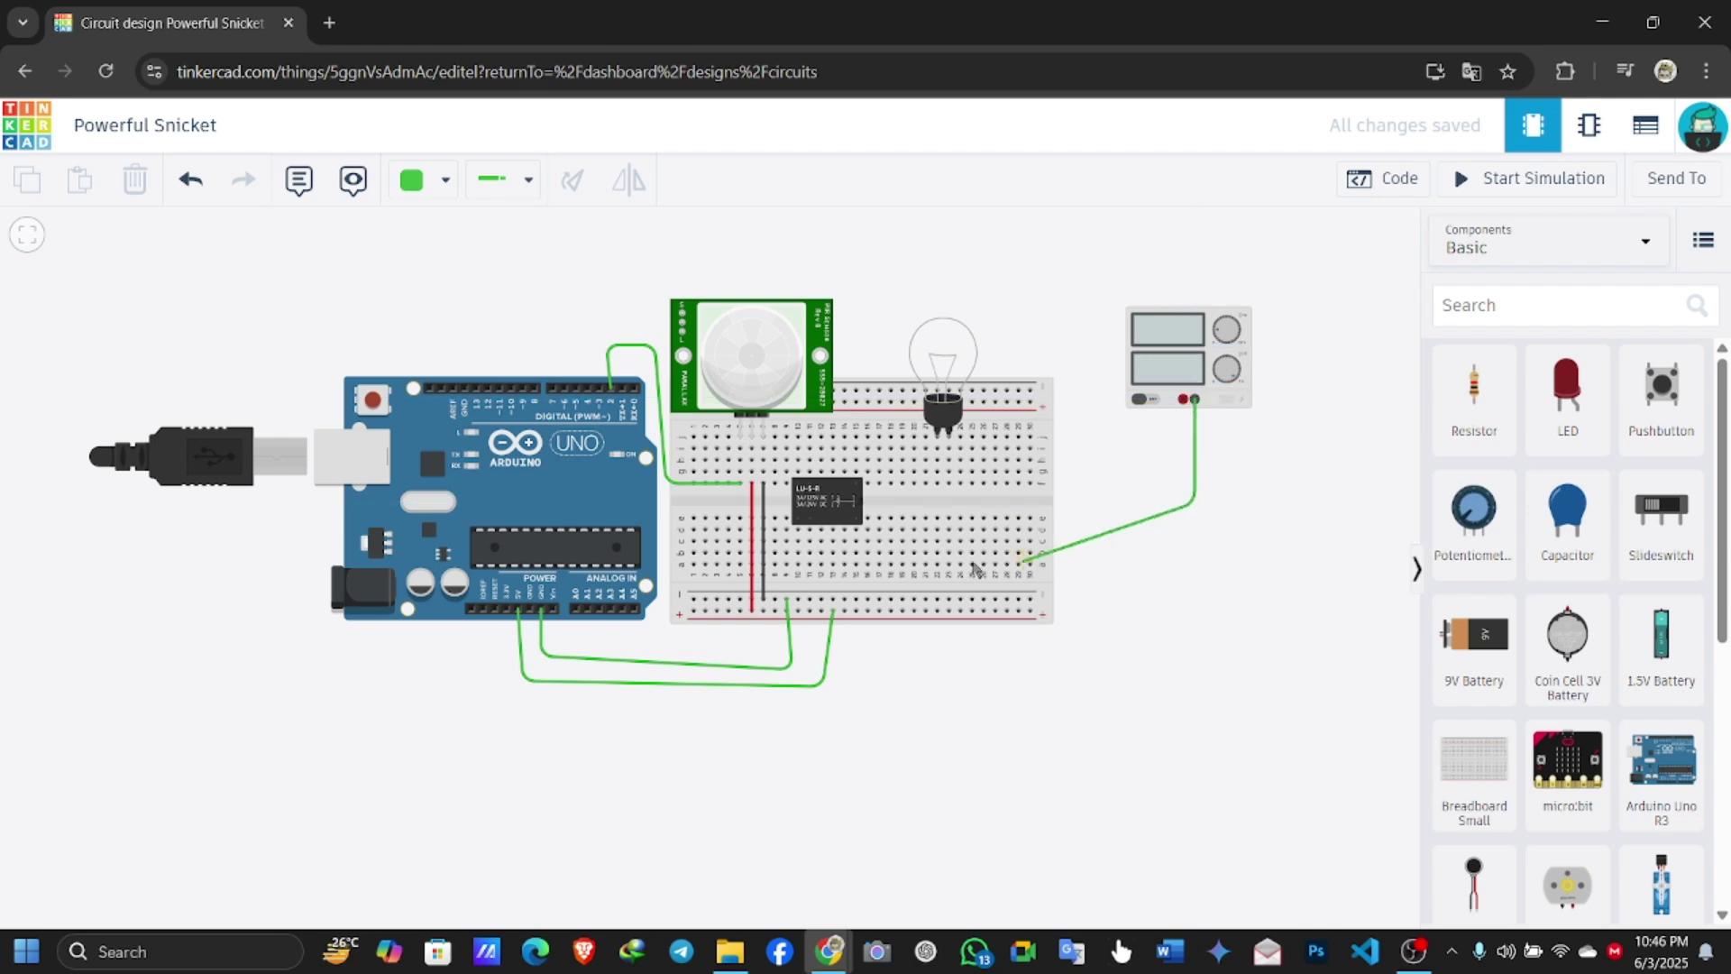
click(879, 541)
drag(878, 544, 859, 546)
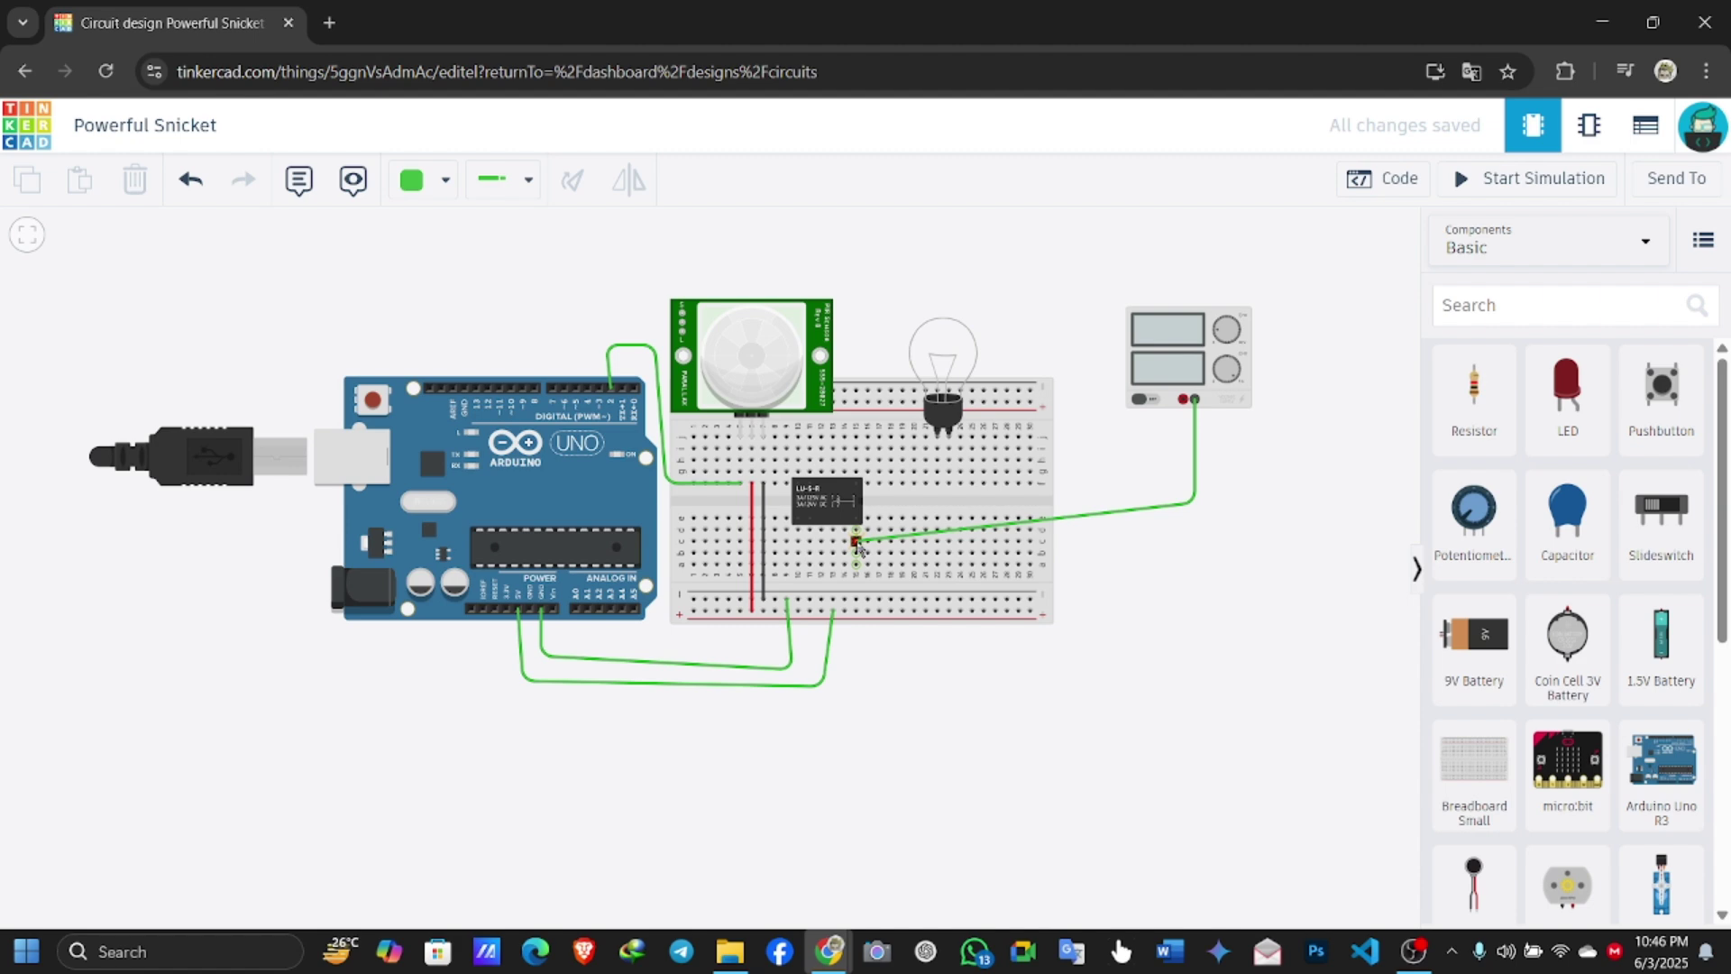
drag(859, 548, 857, 544)
click(1206, 606)
Wire the power supply's positive terminal to the breadboard column of the light bulb's right pin
click(1182, 400)
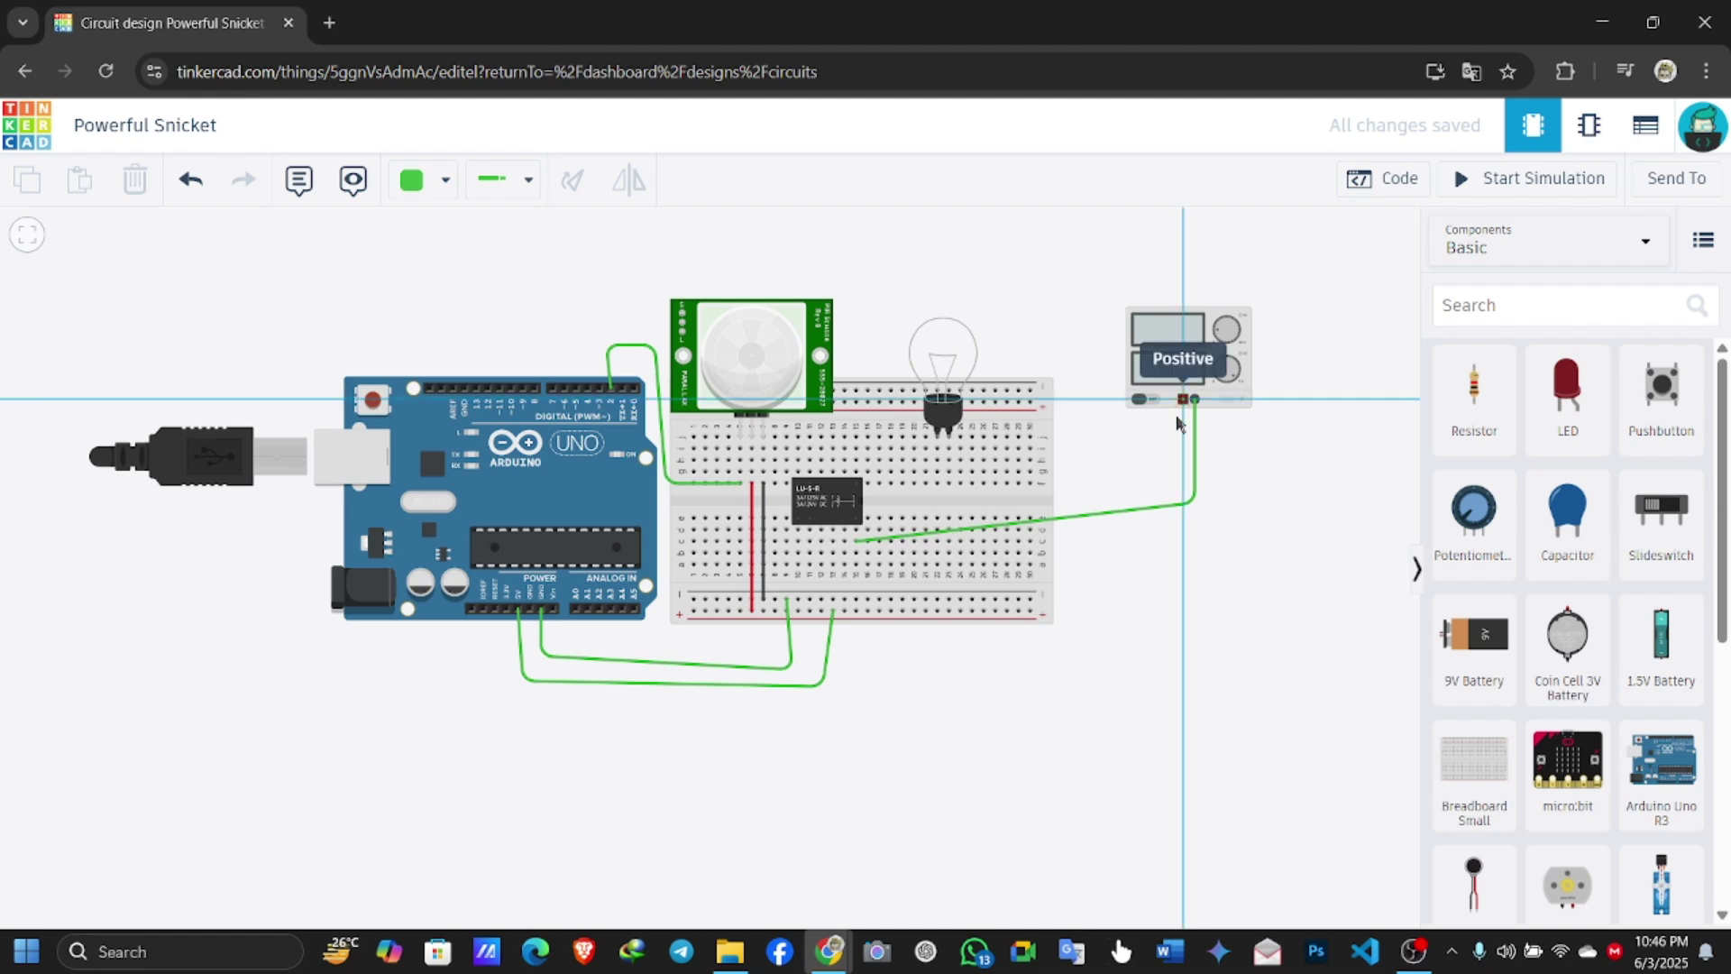
click(1157, 460)
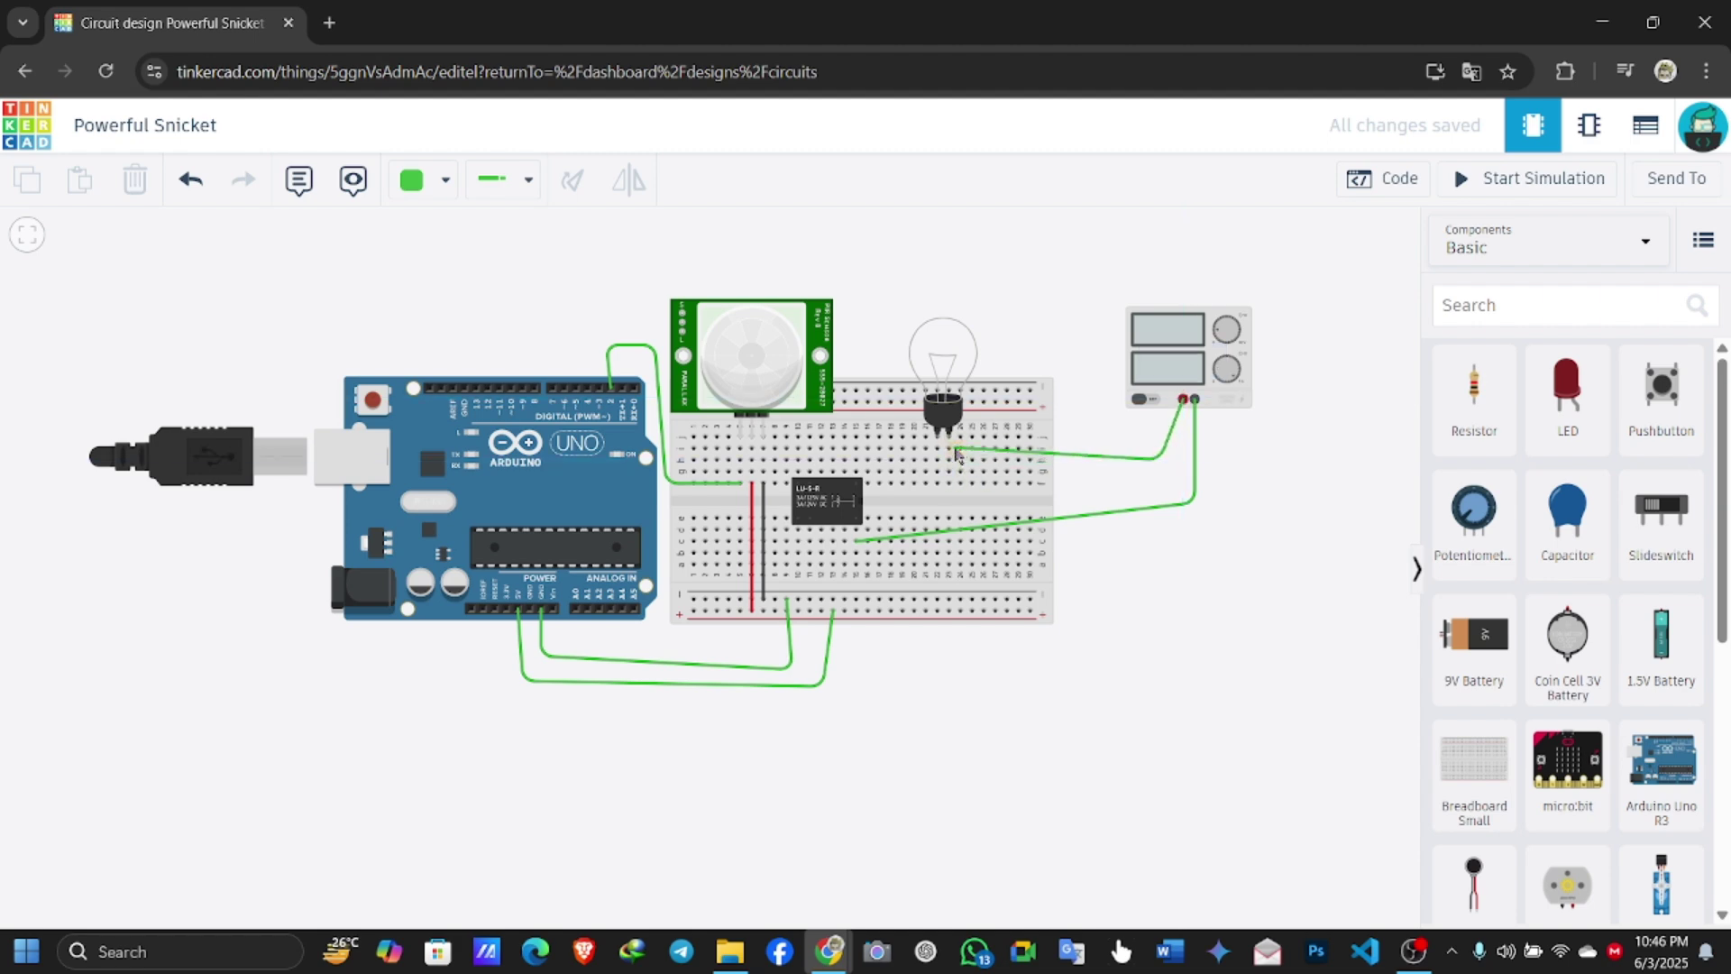
click(950, 449)
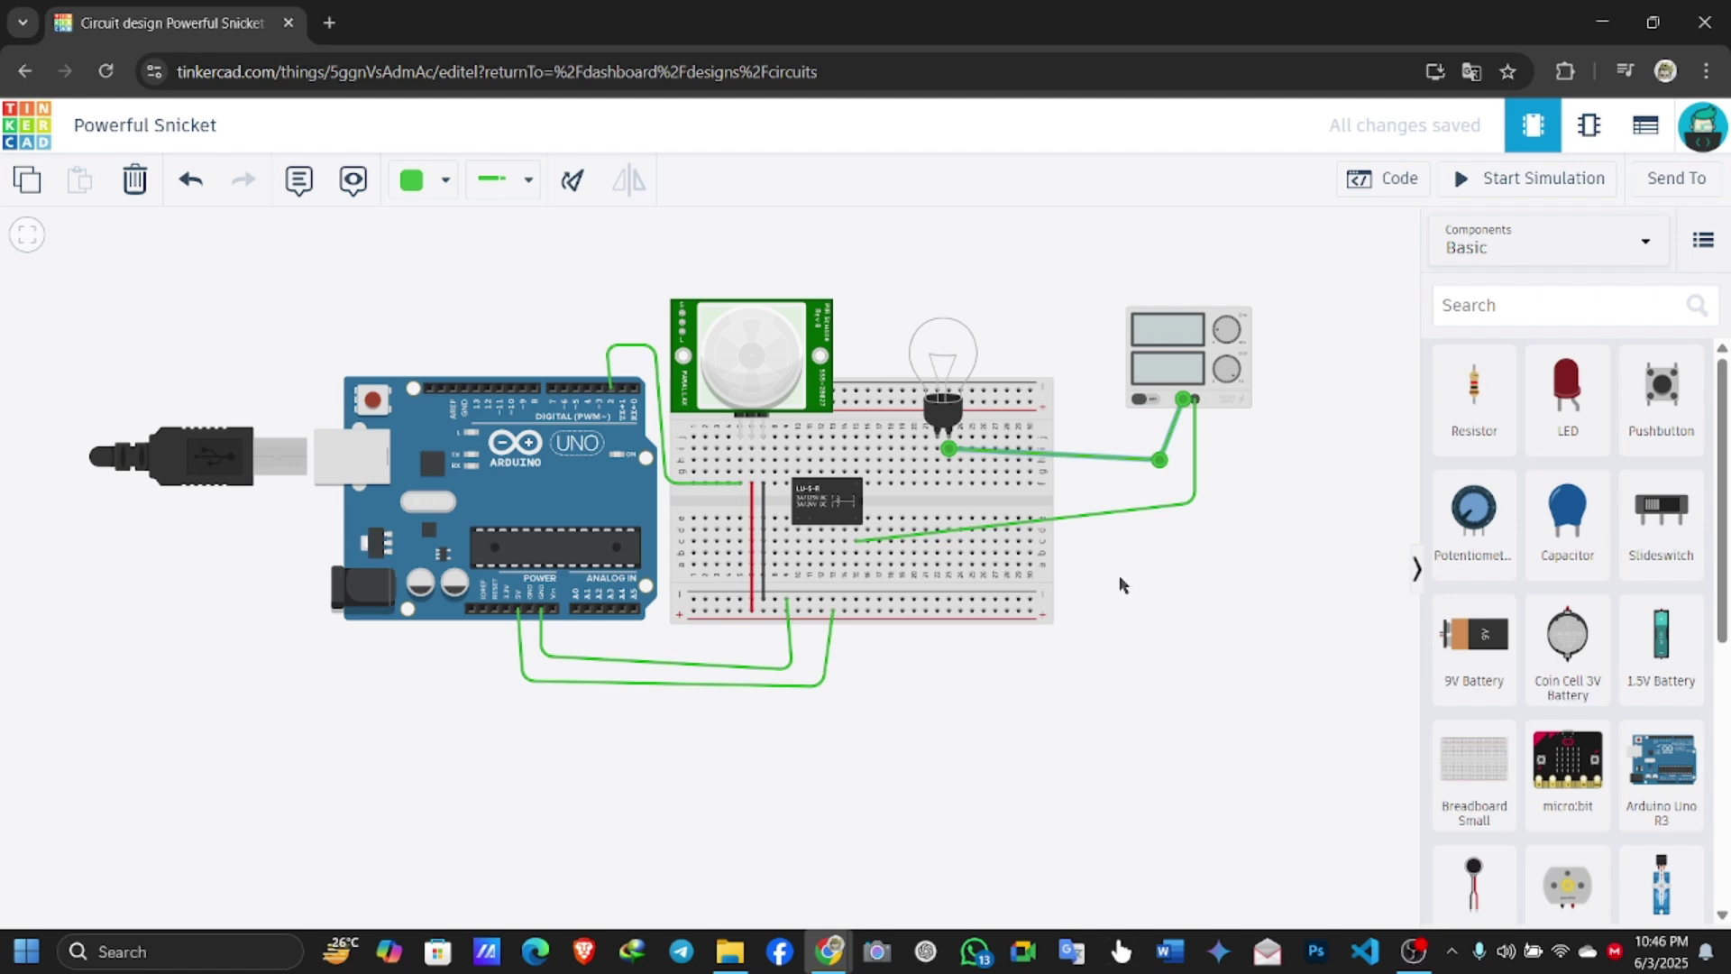
click(1118, 575)
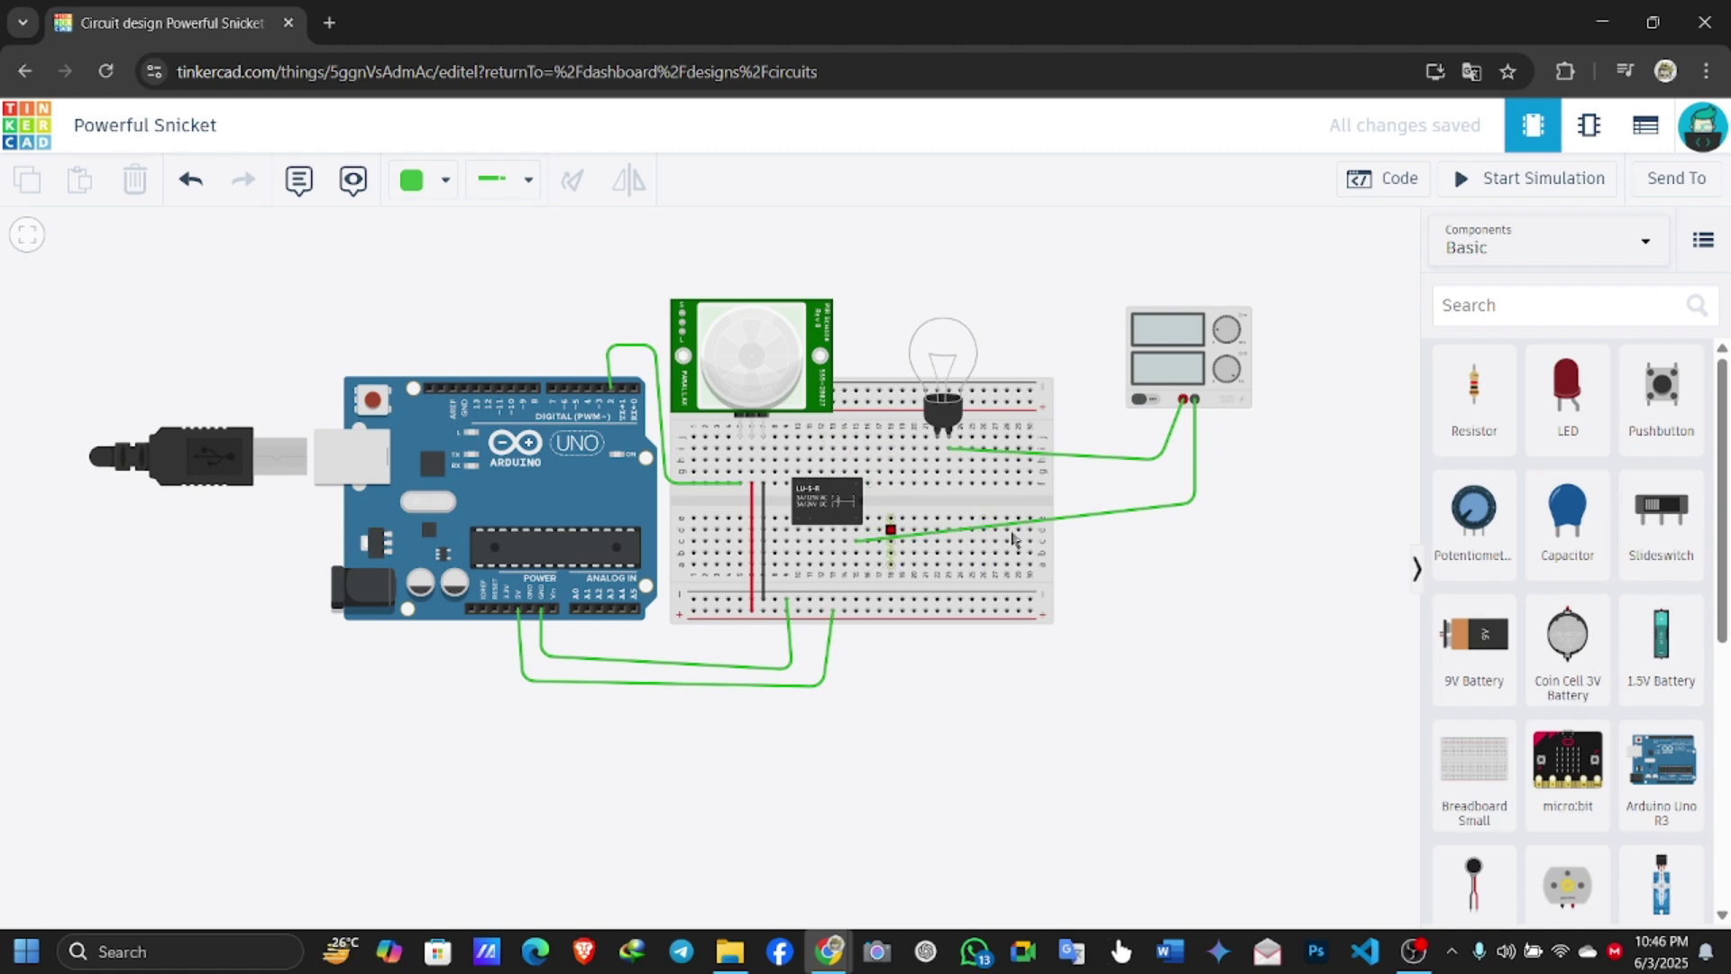
Wire the light bulb's left pin column to the column of the relay's upper left pin and colour the wire black
click(938, 451)
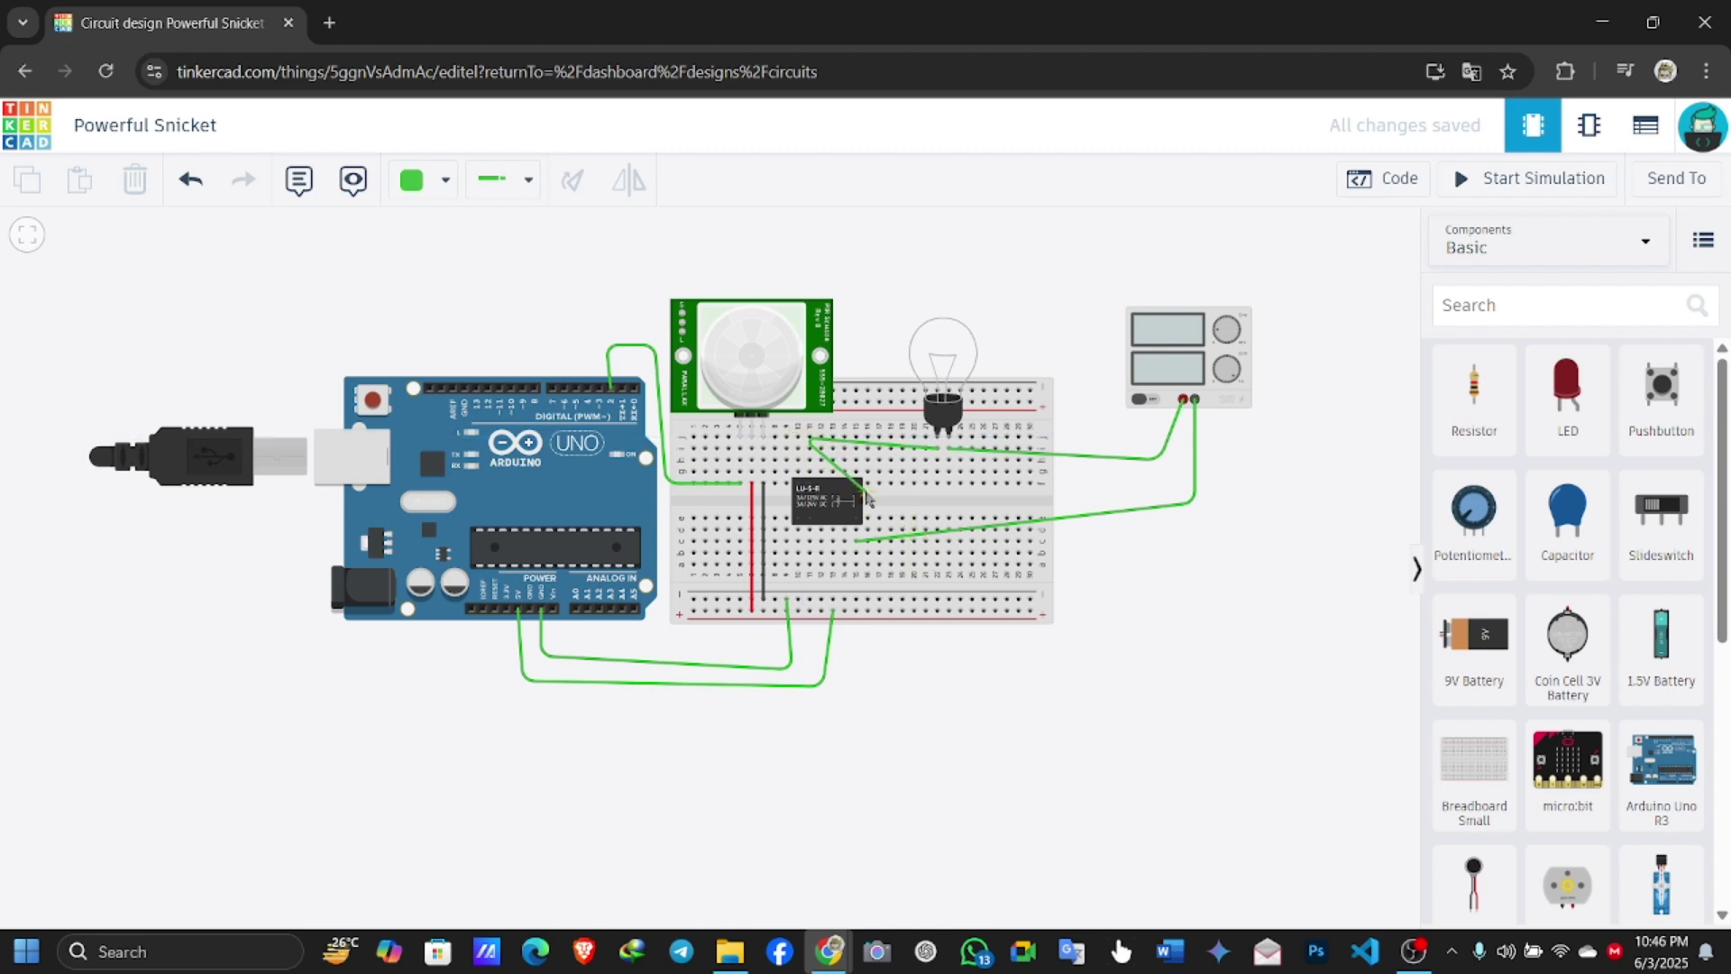
click(937, 448)
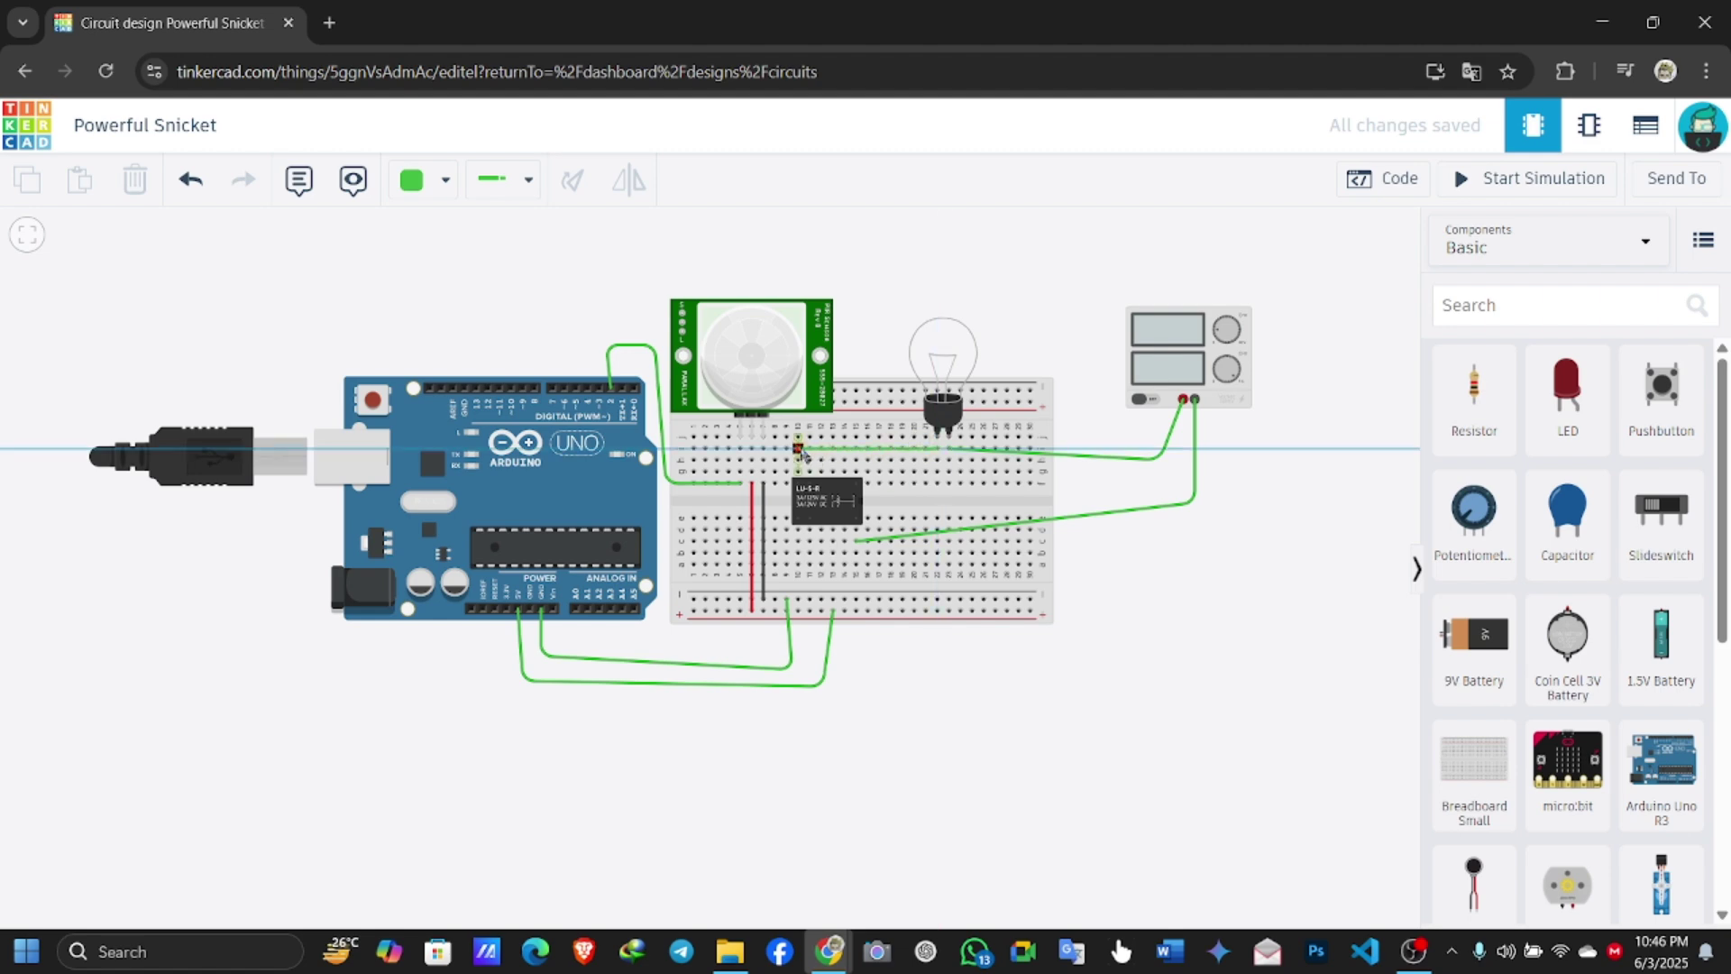
click(798, 436)
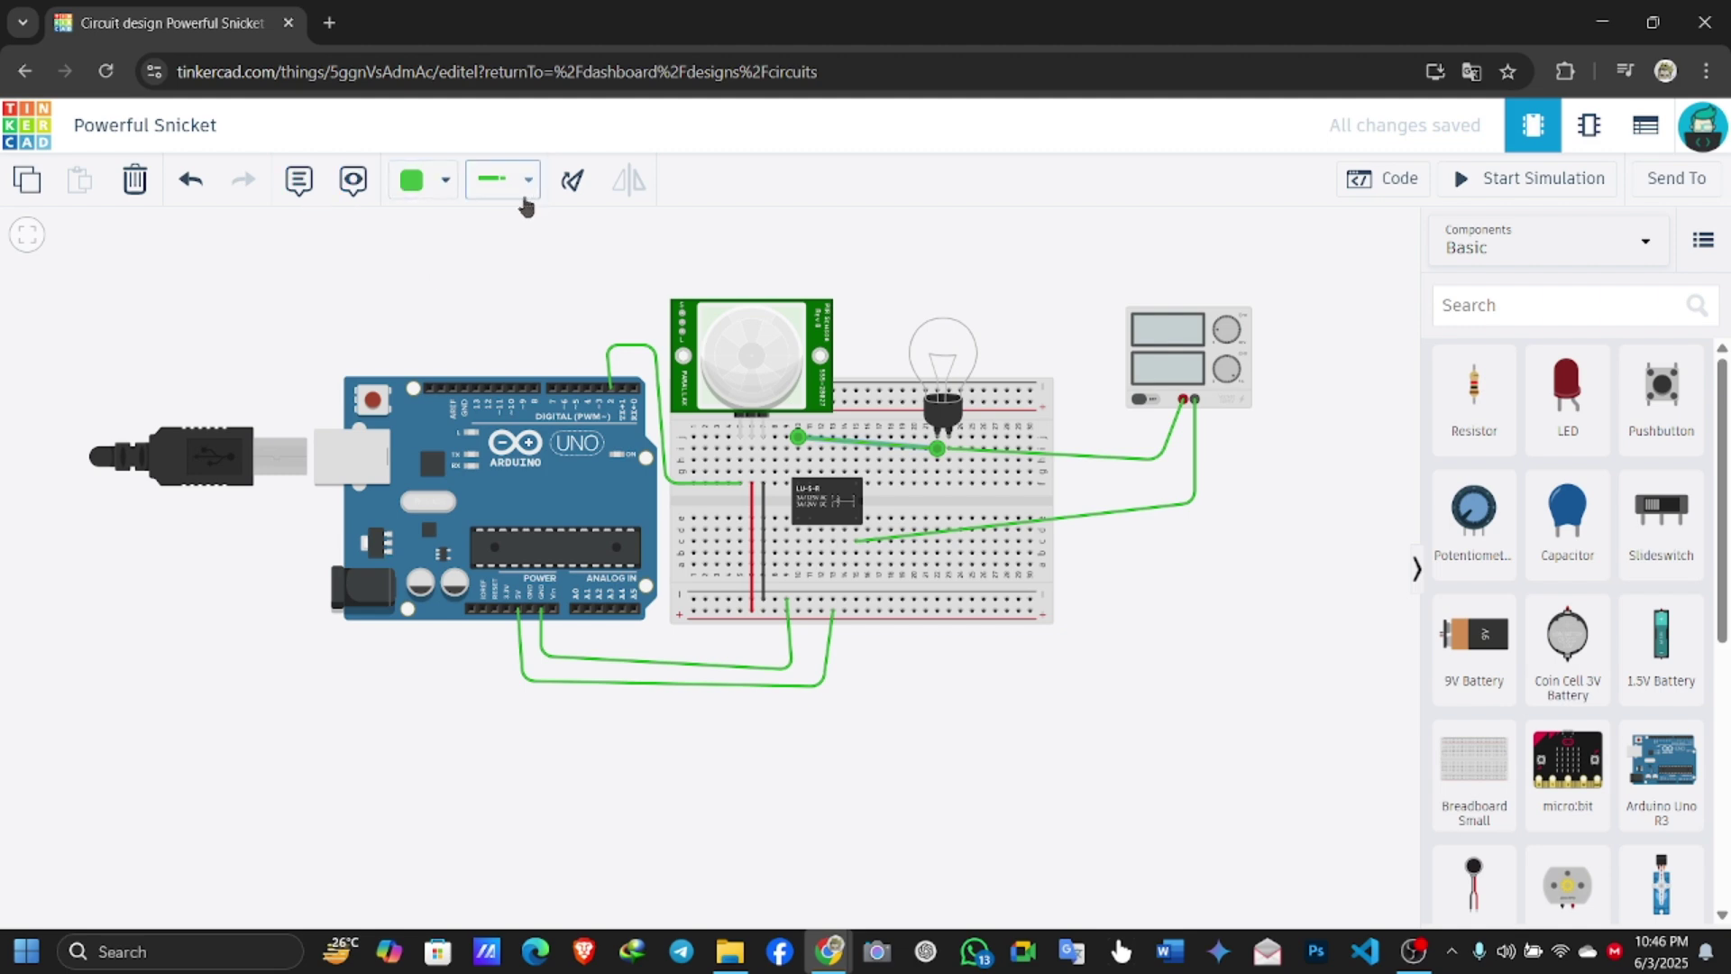
click(444, 172)
click(474, 253)
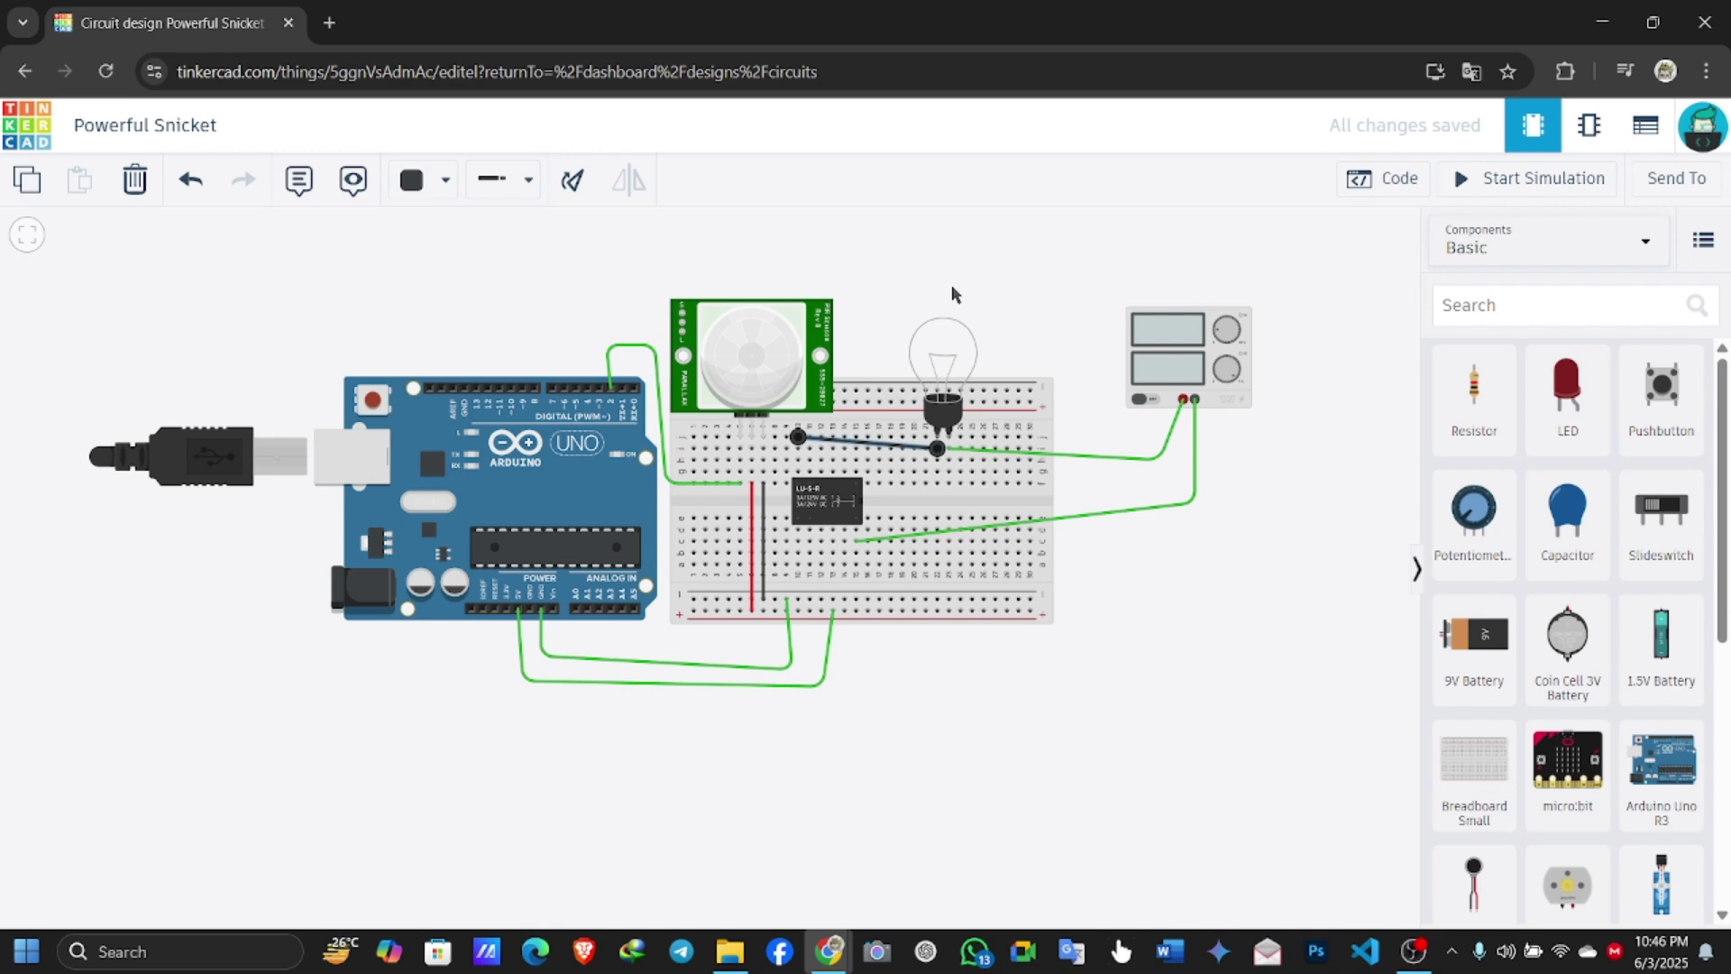
click(1044, 287)
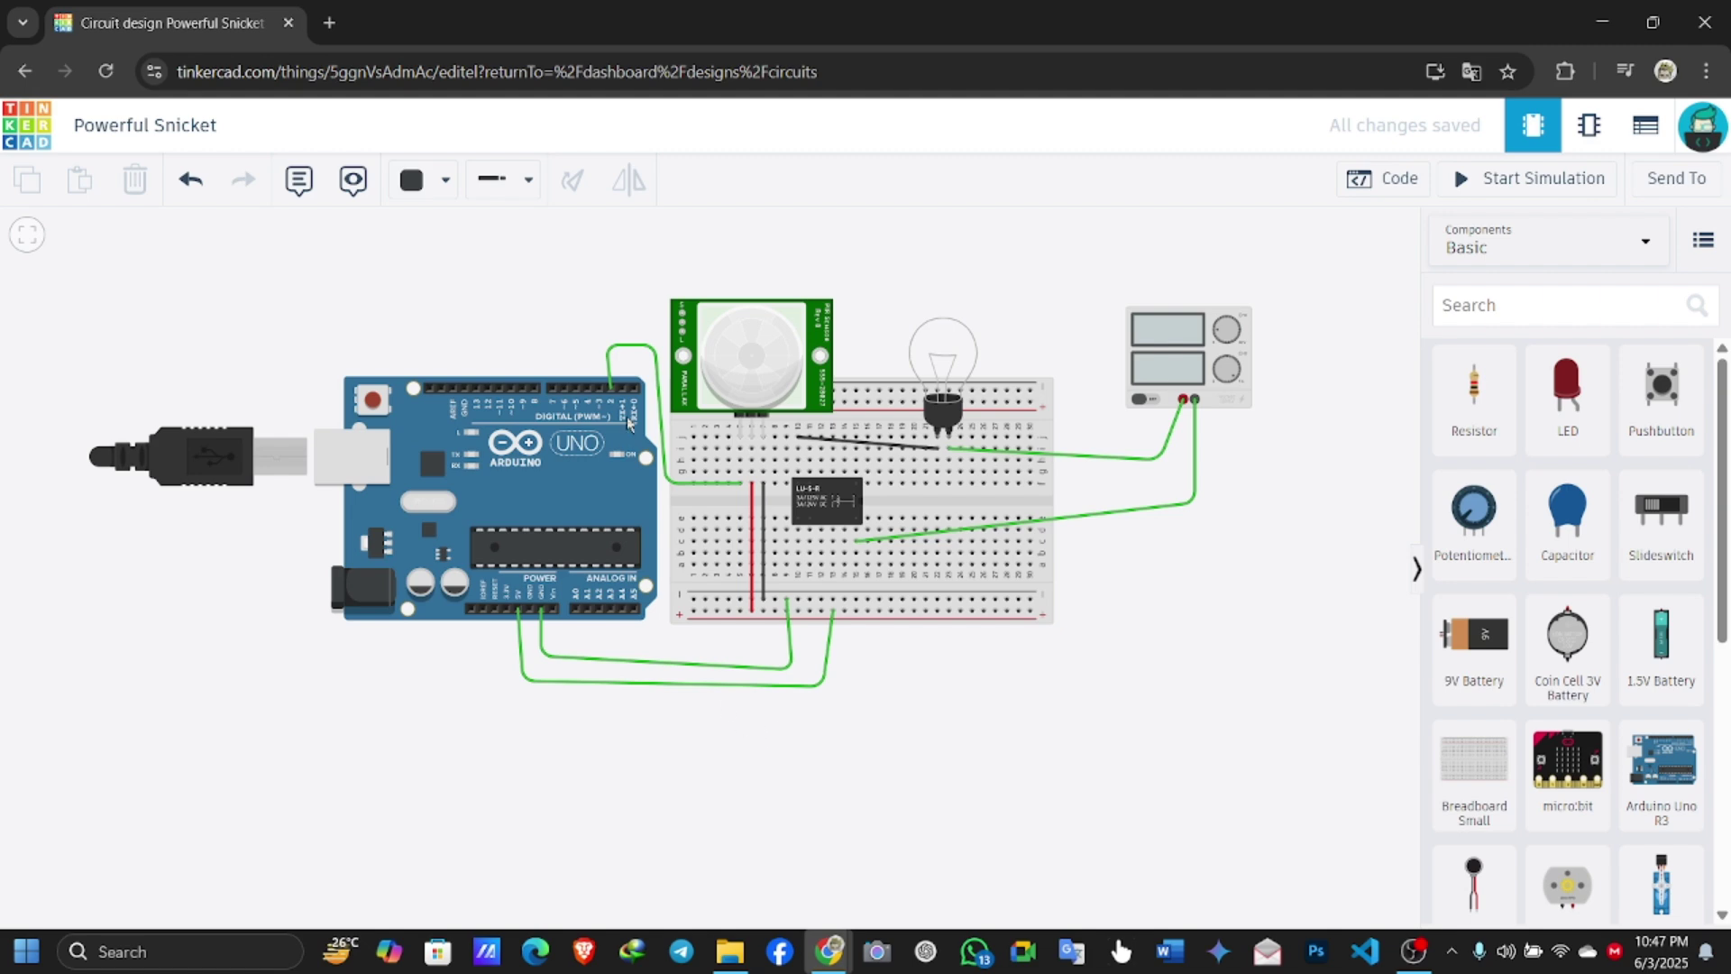
Wire Arduino pin D5 around the PIR sensor's left side to the second column below the relay's left end
click(577, 391)
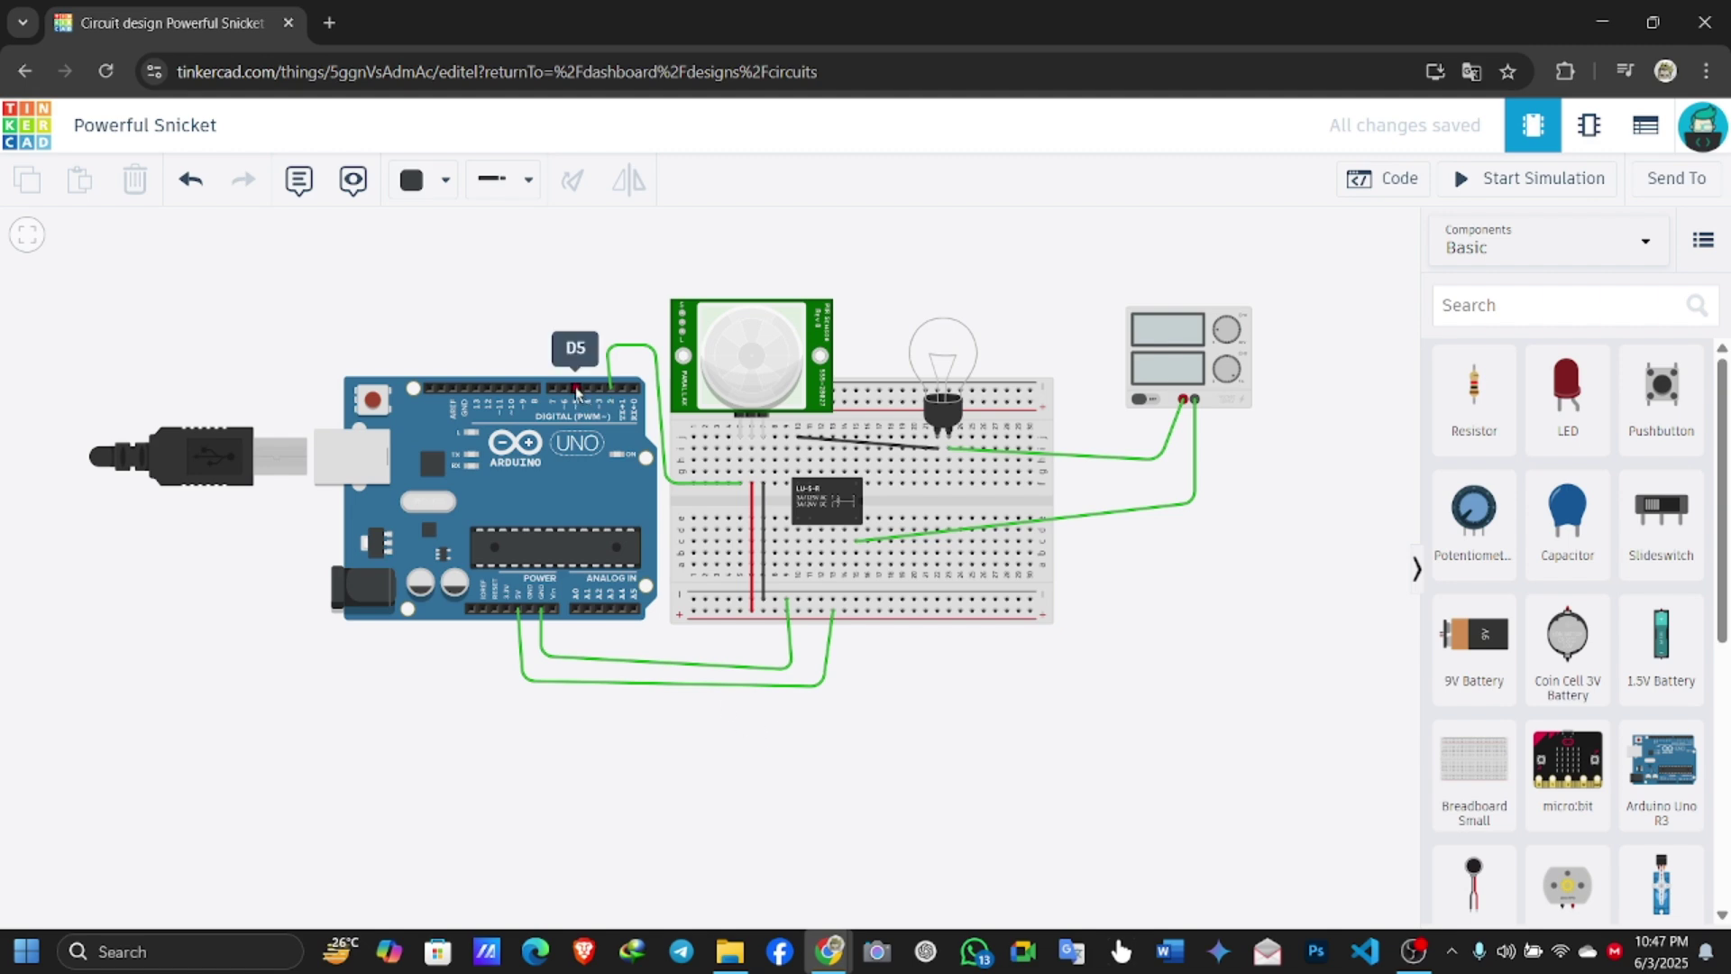
click(575, 326)
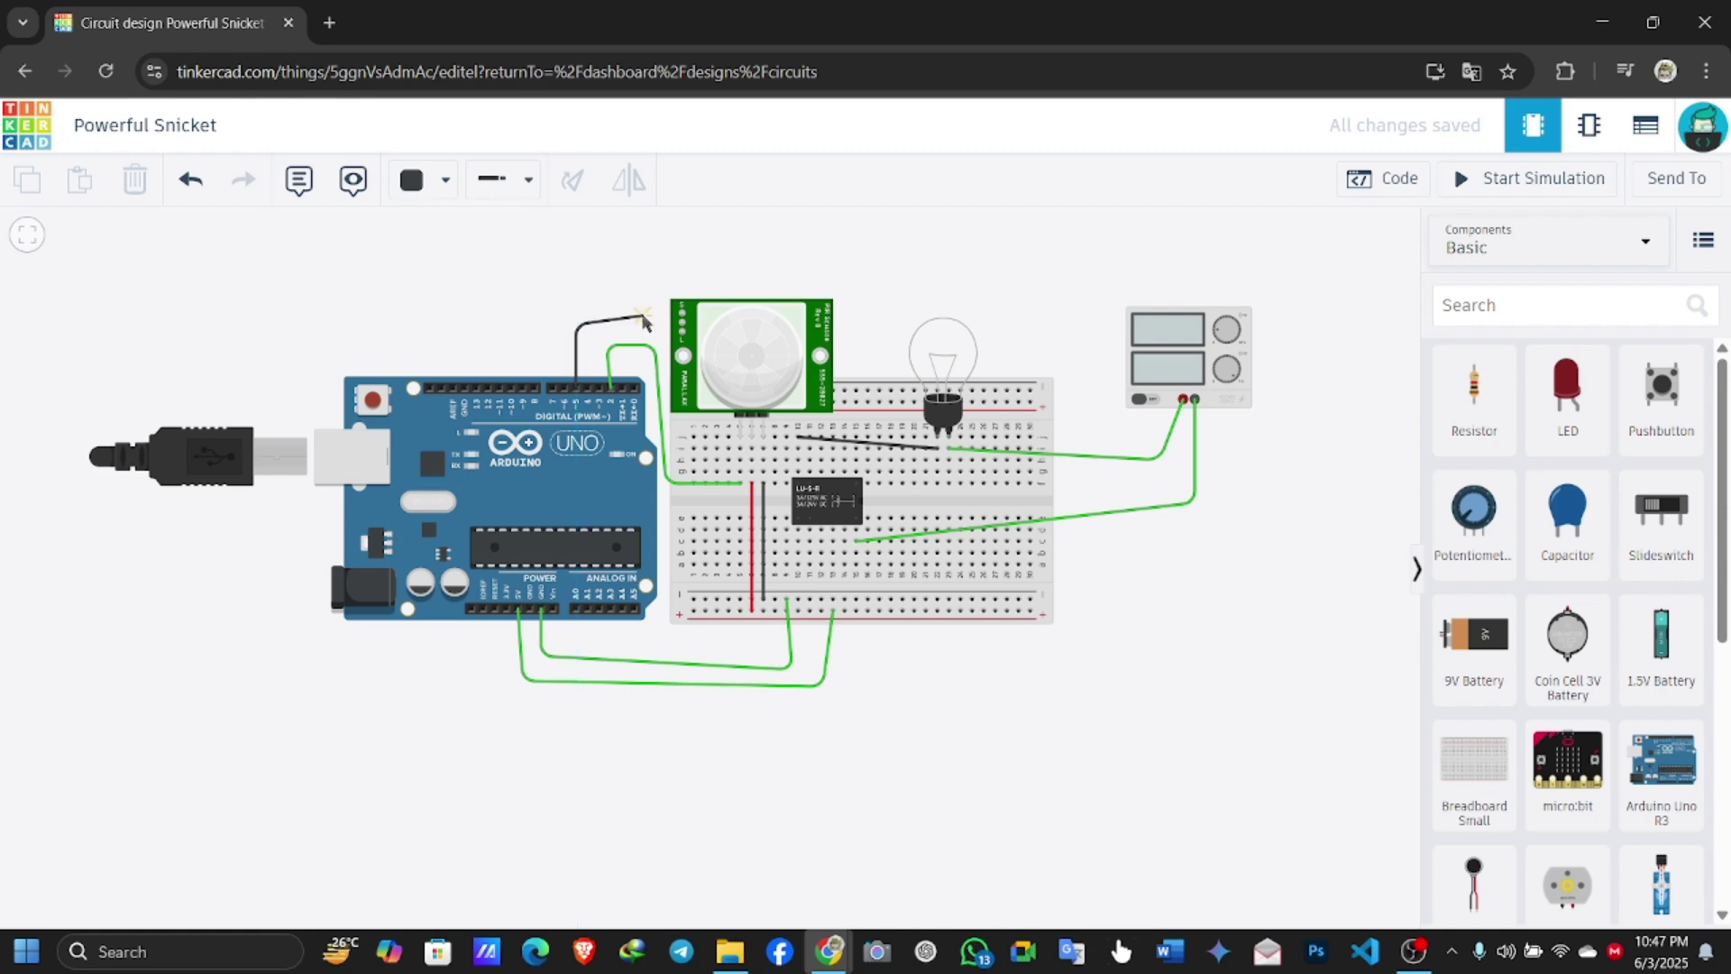
click(659, 330)
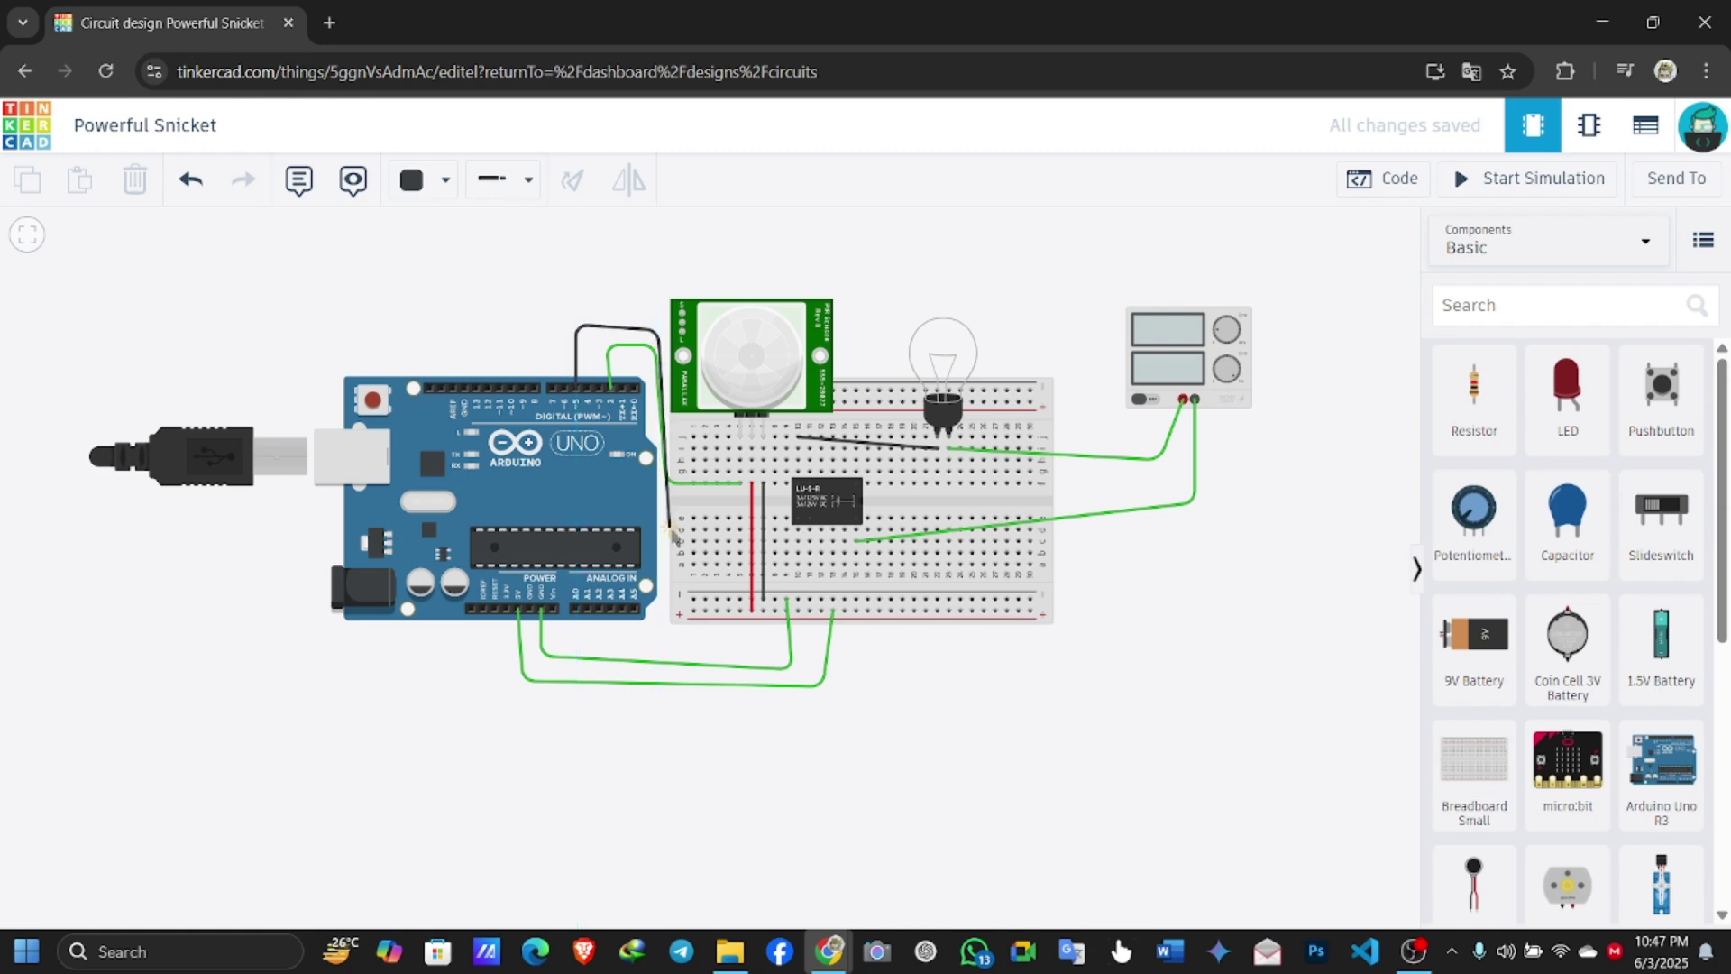
click(664, 532)
click(705, 541)
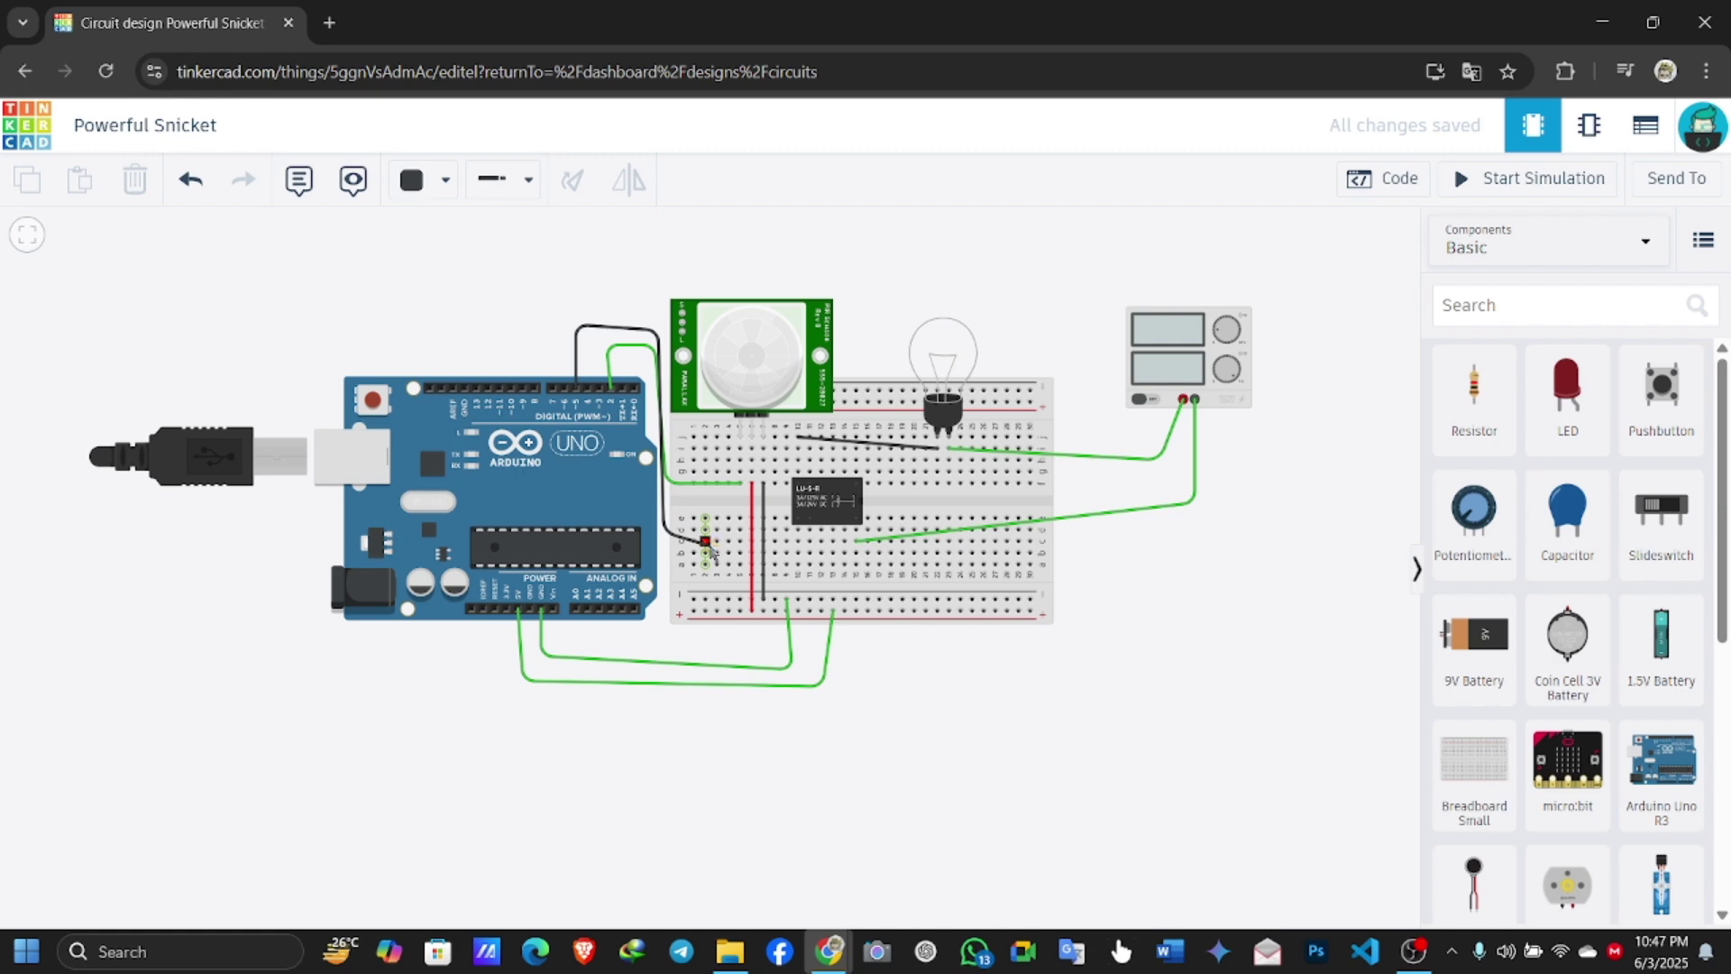
drag(706, 542, 810, 556)
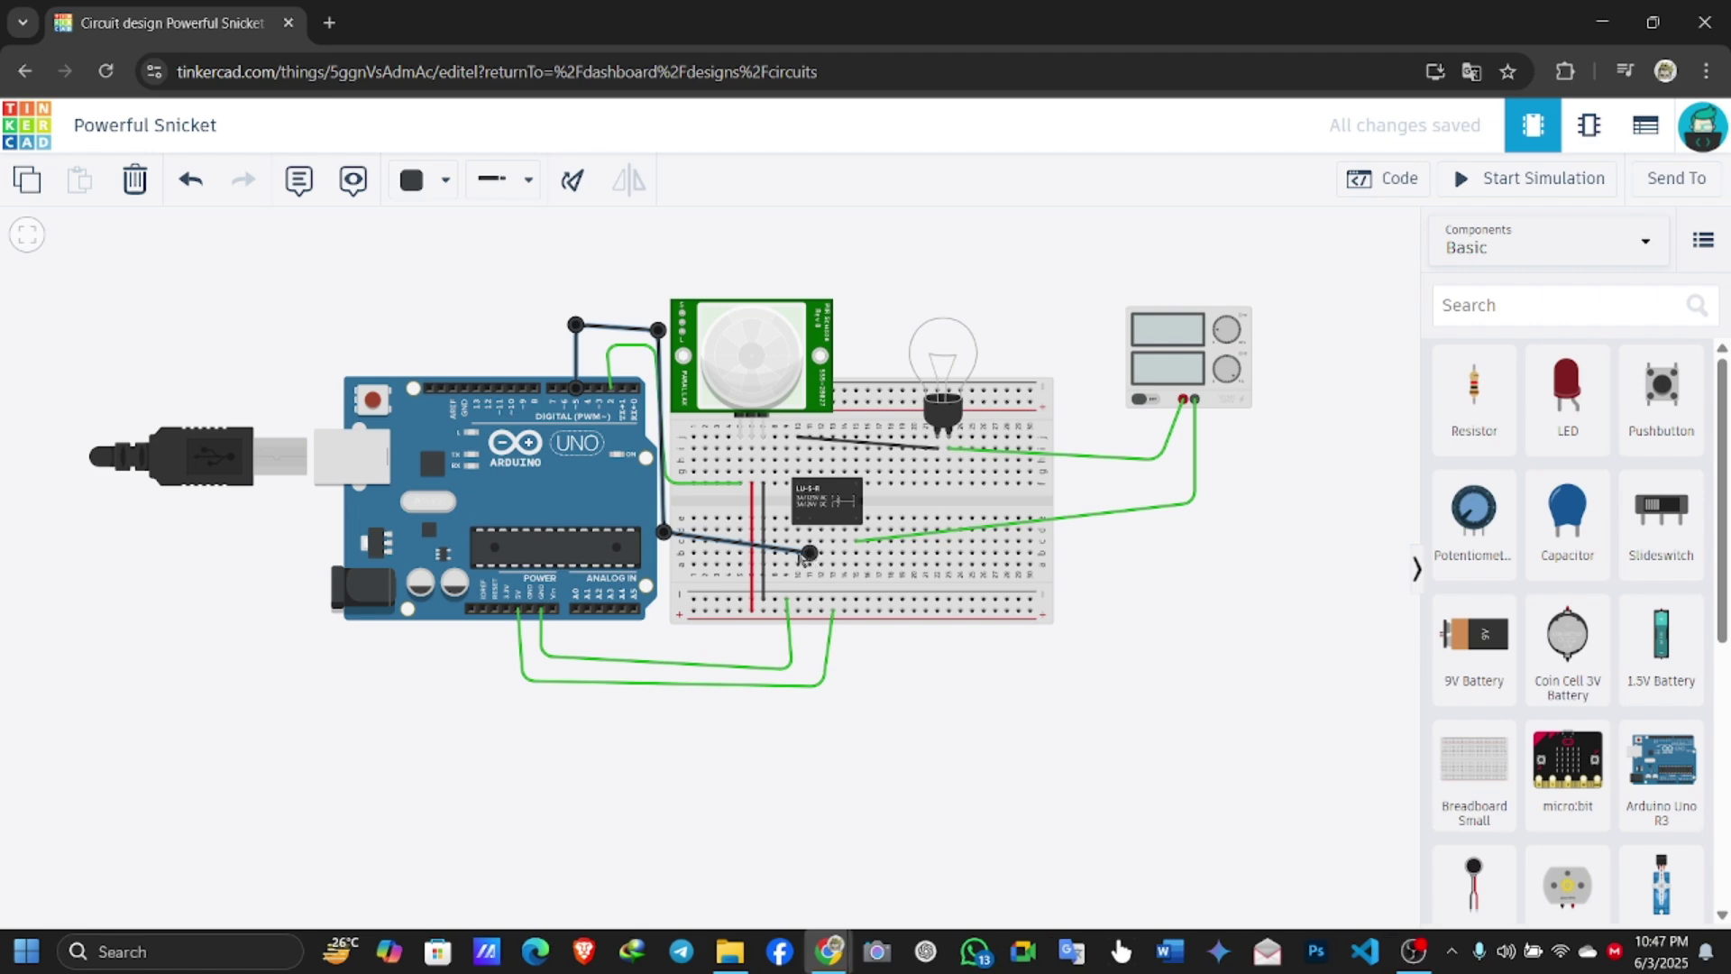
click(938, 699)
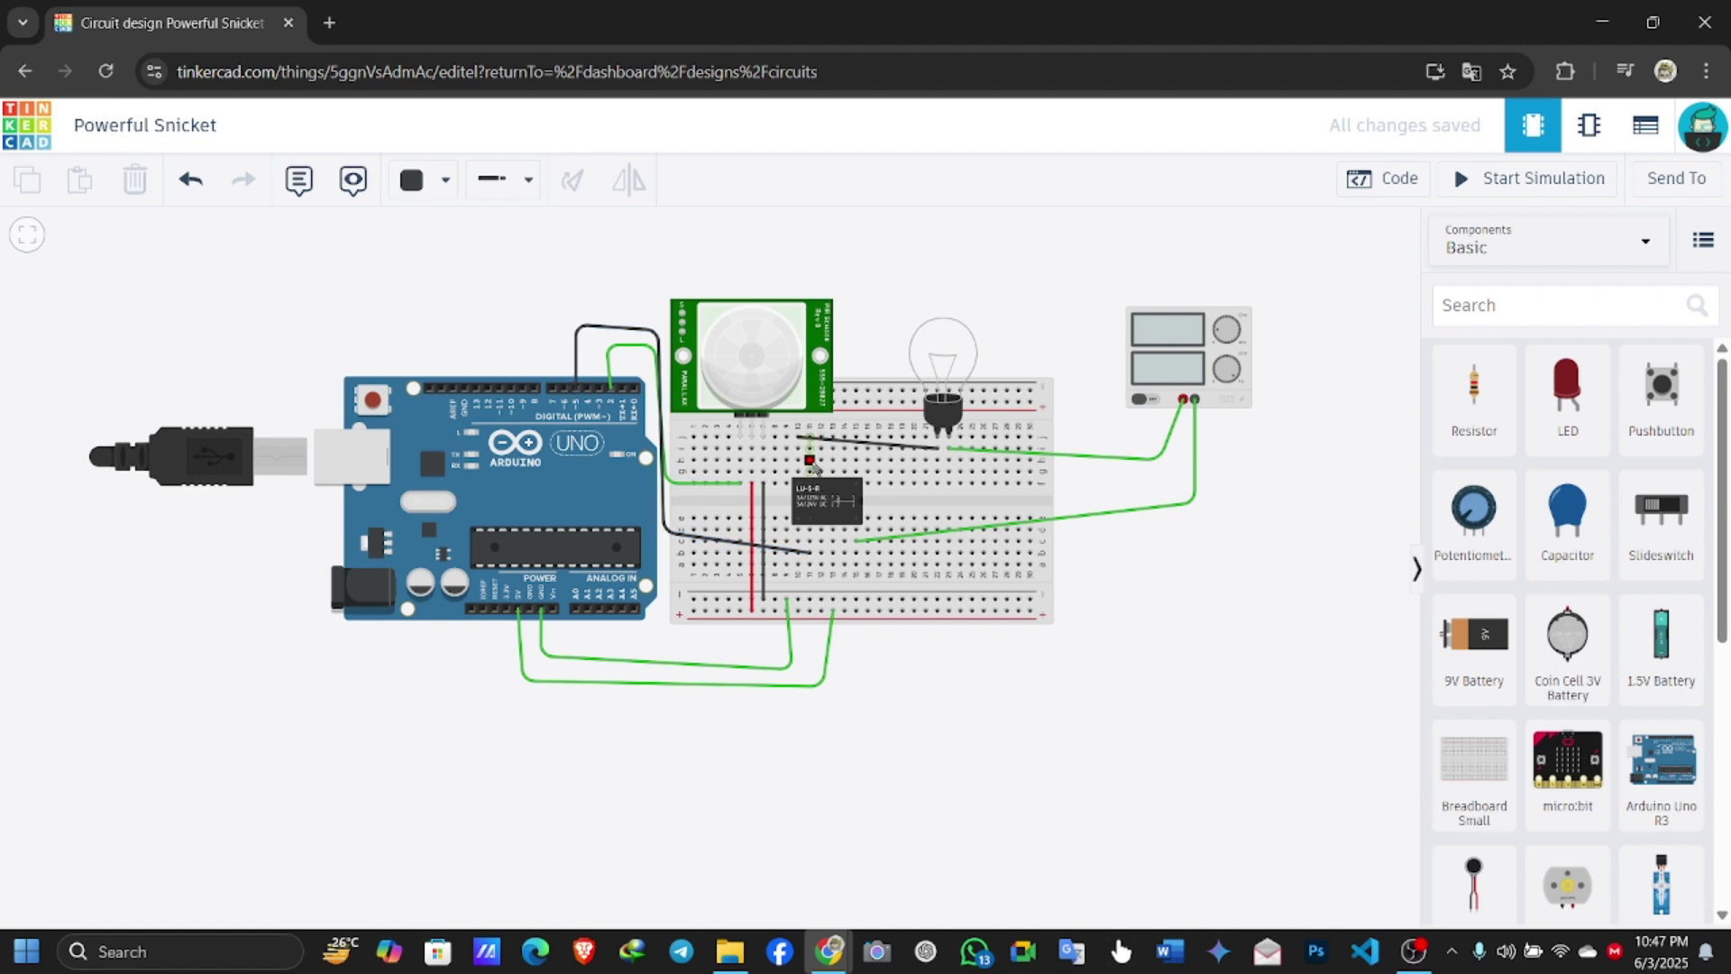
Wire the second column above the relay's left end, around the relay, to the breadboard's lower negative rail
click(809, 461)
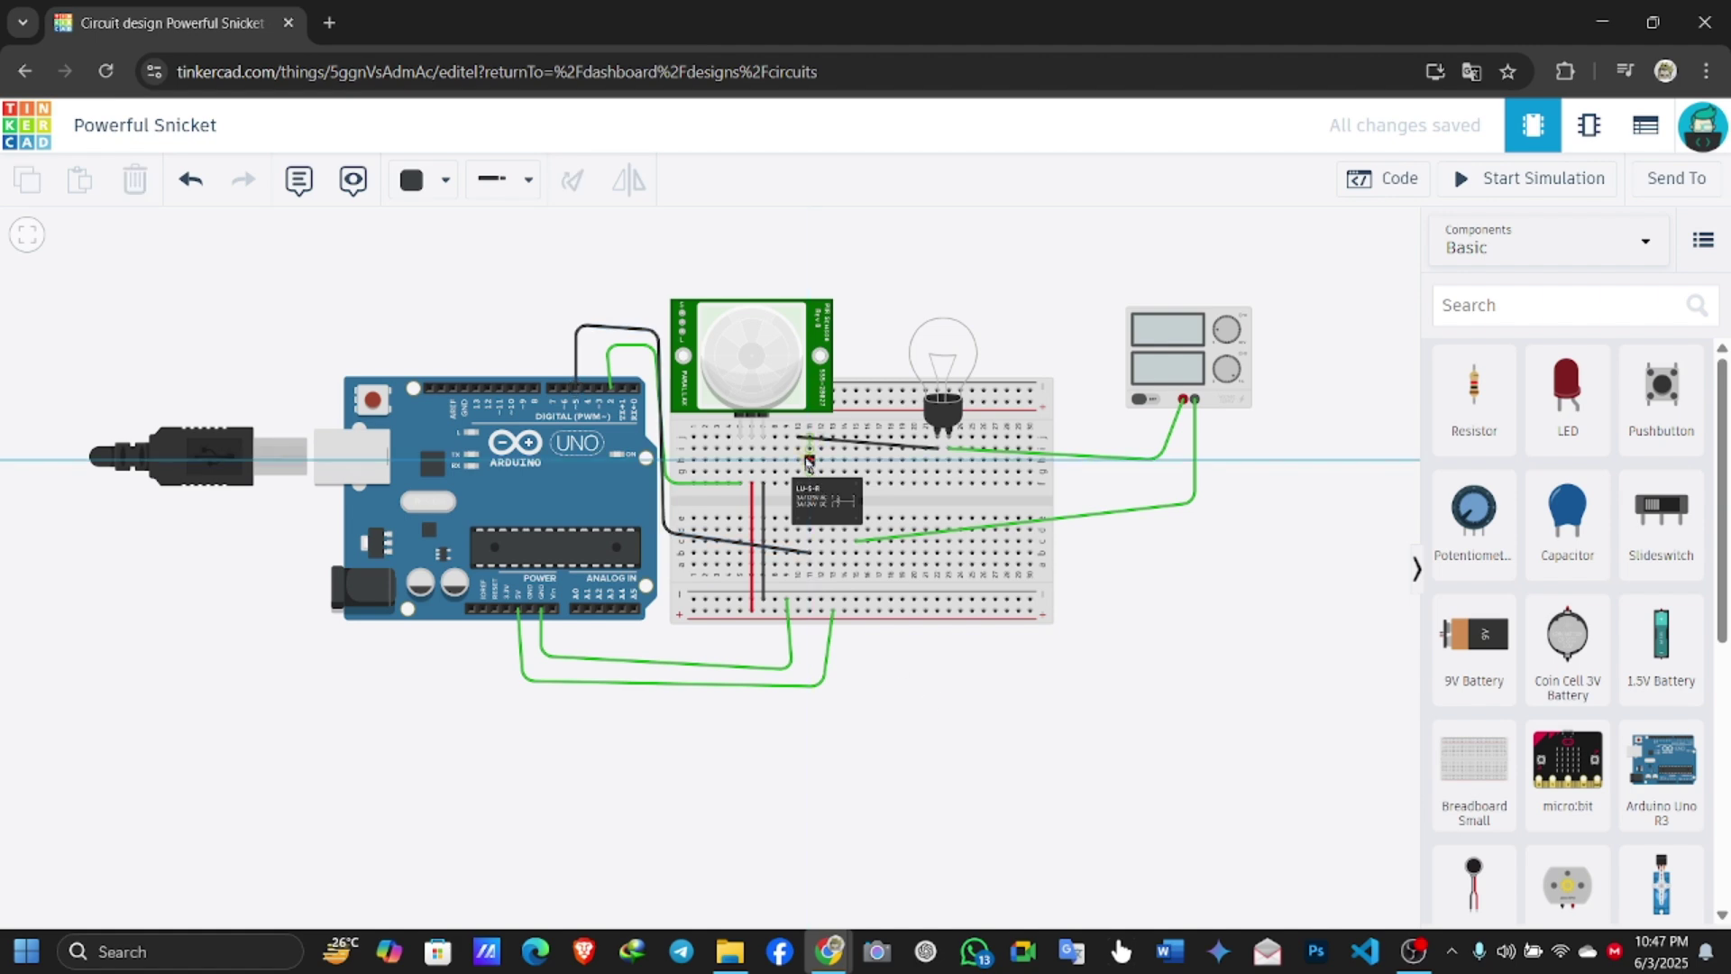
click(774, 491)
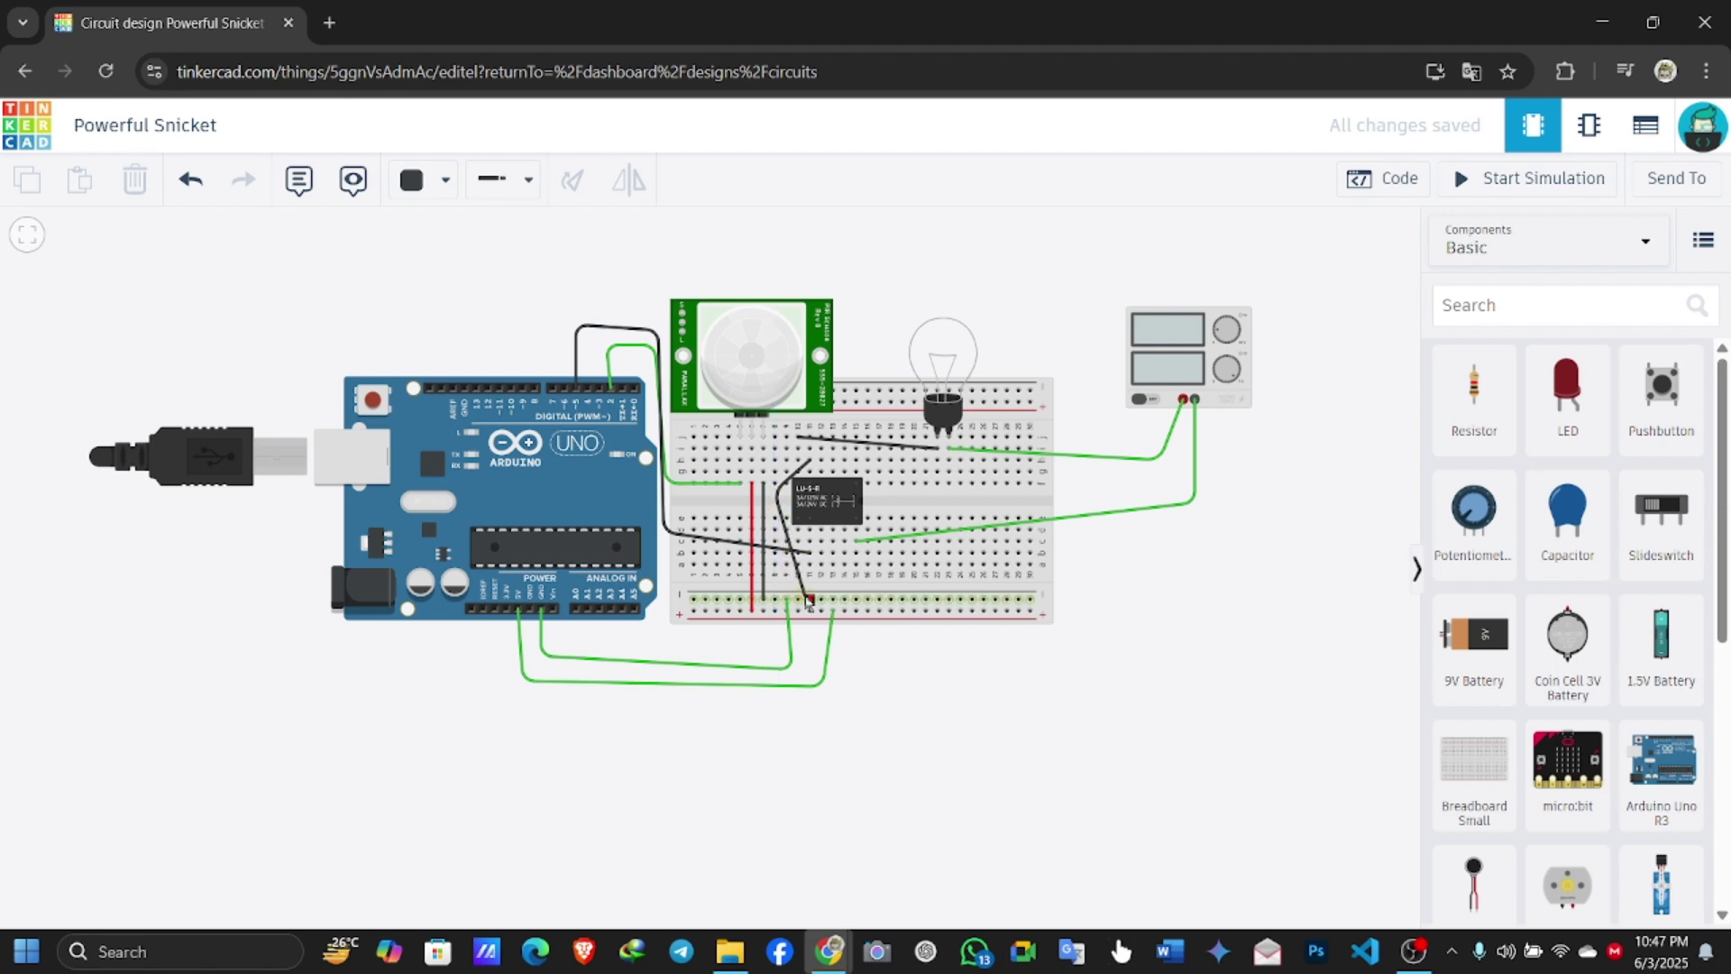
click(809, 599)
click(948, 710)
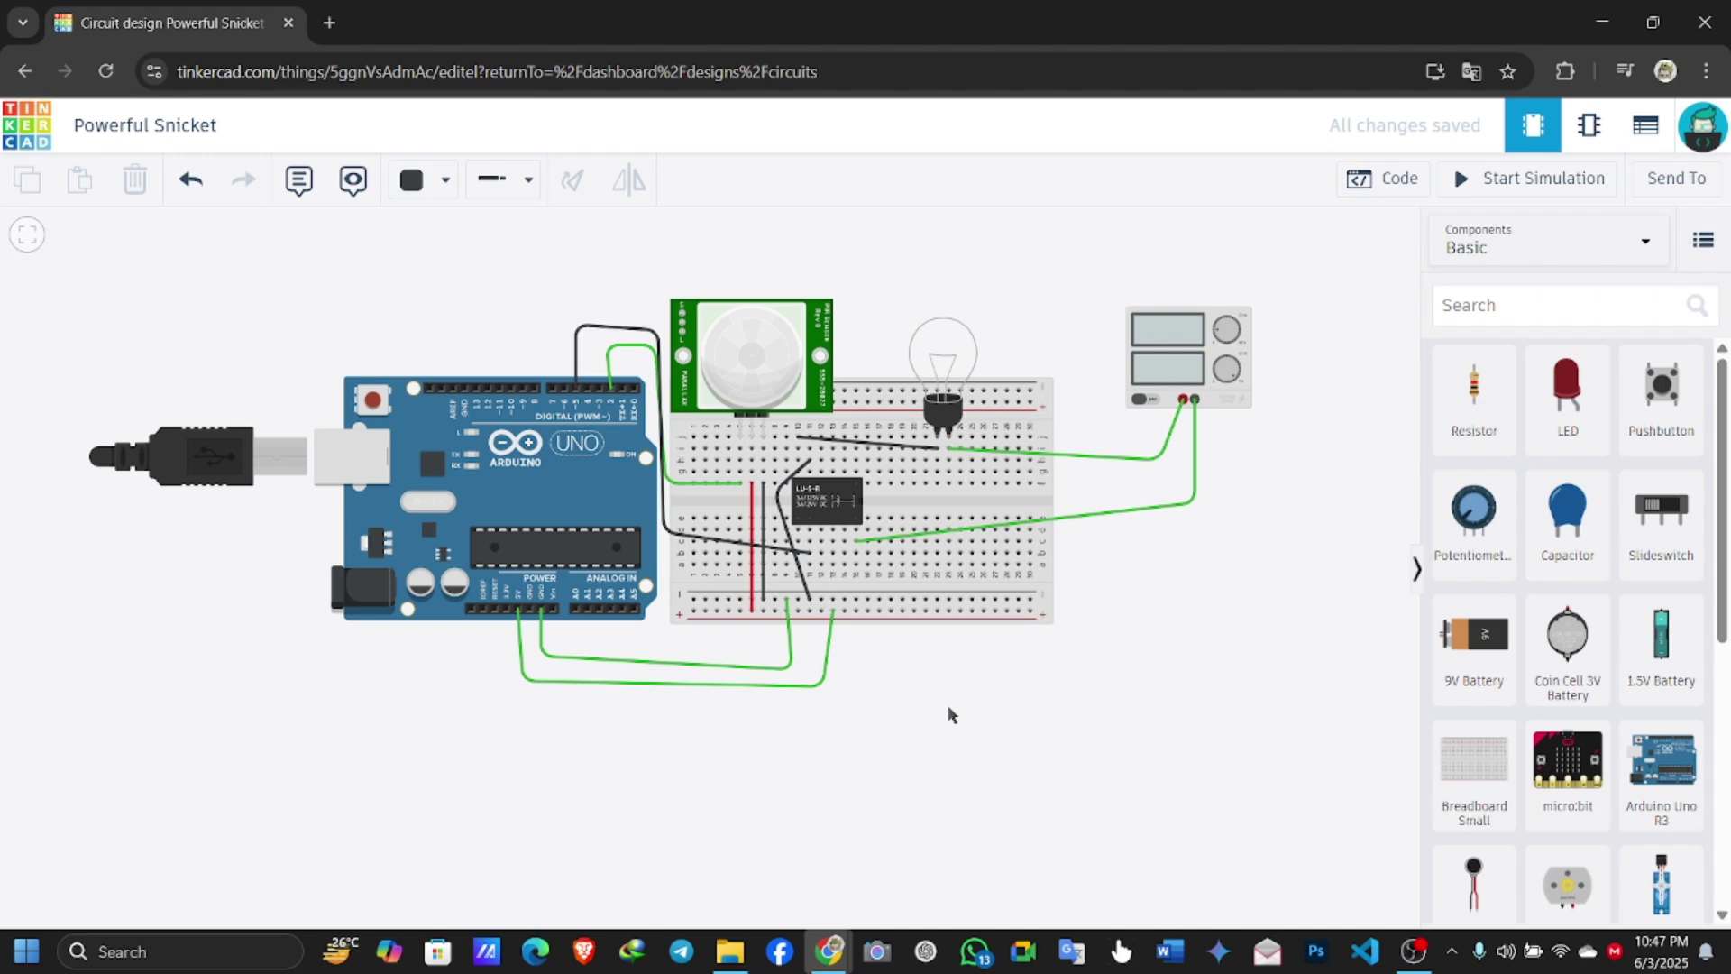
scroll(954, 668, down, 3)
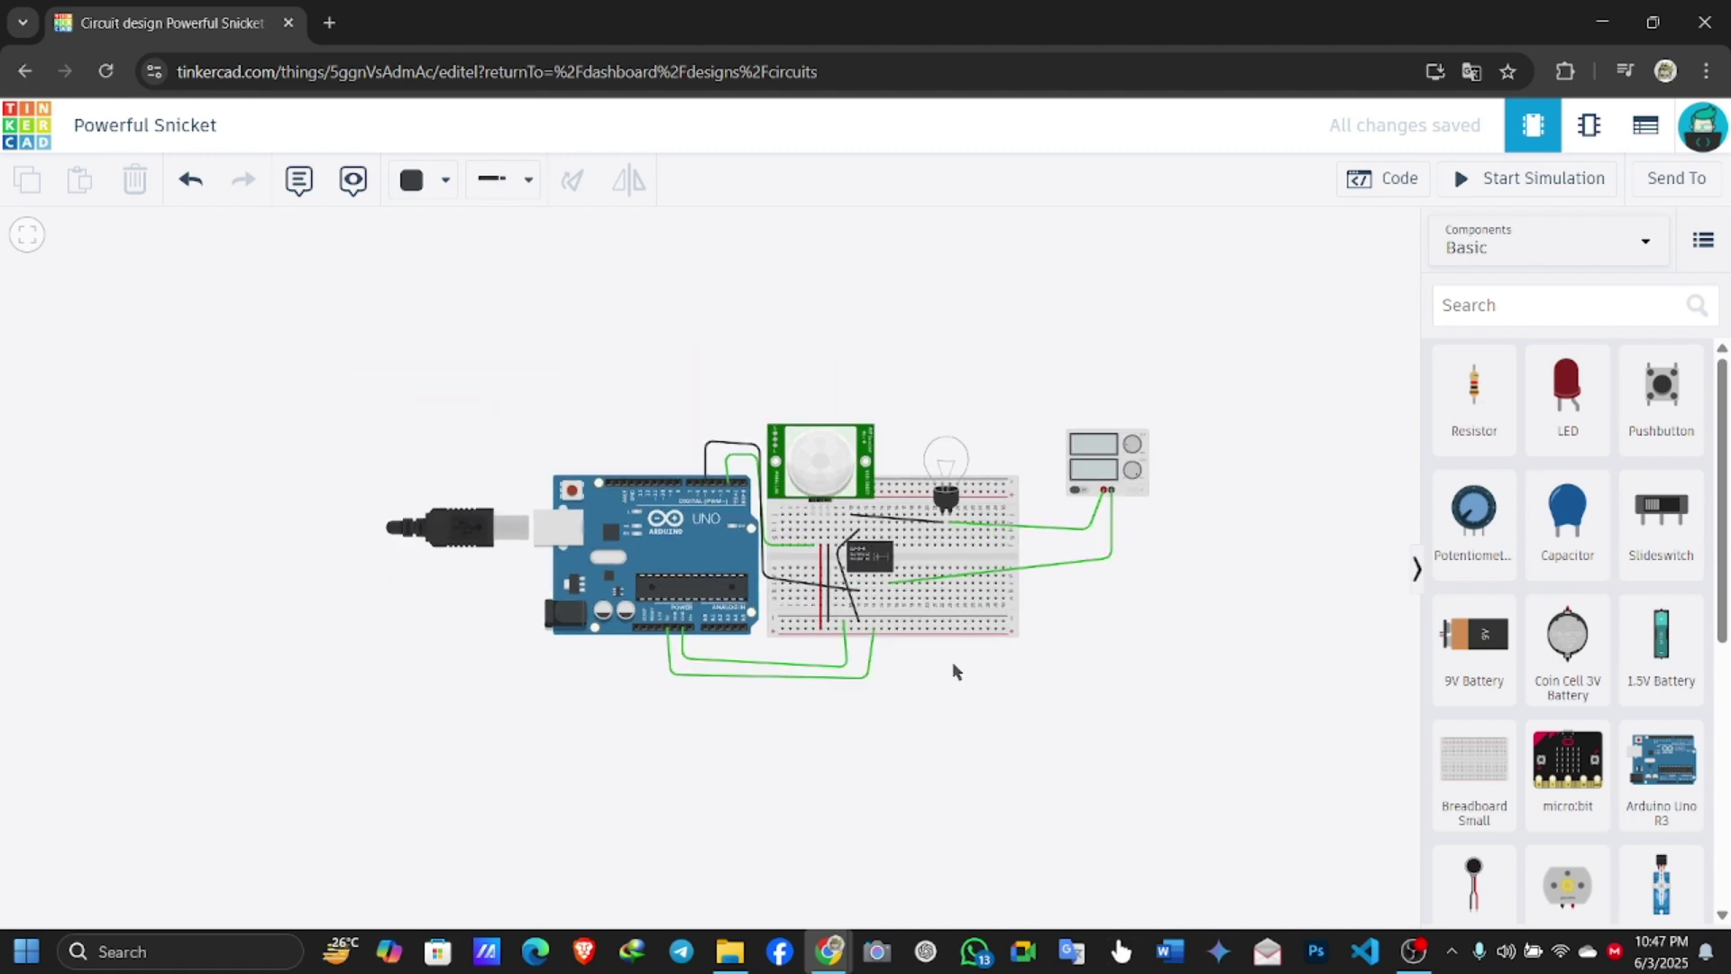
Open the Arduino Uno R3's code editor and switch it from blocks to text mode
scroll(957, 671, up, 1)
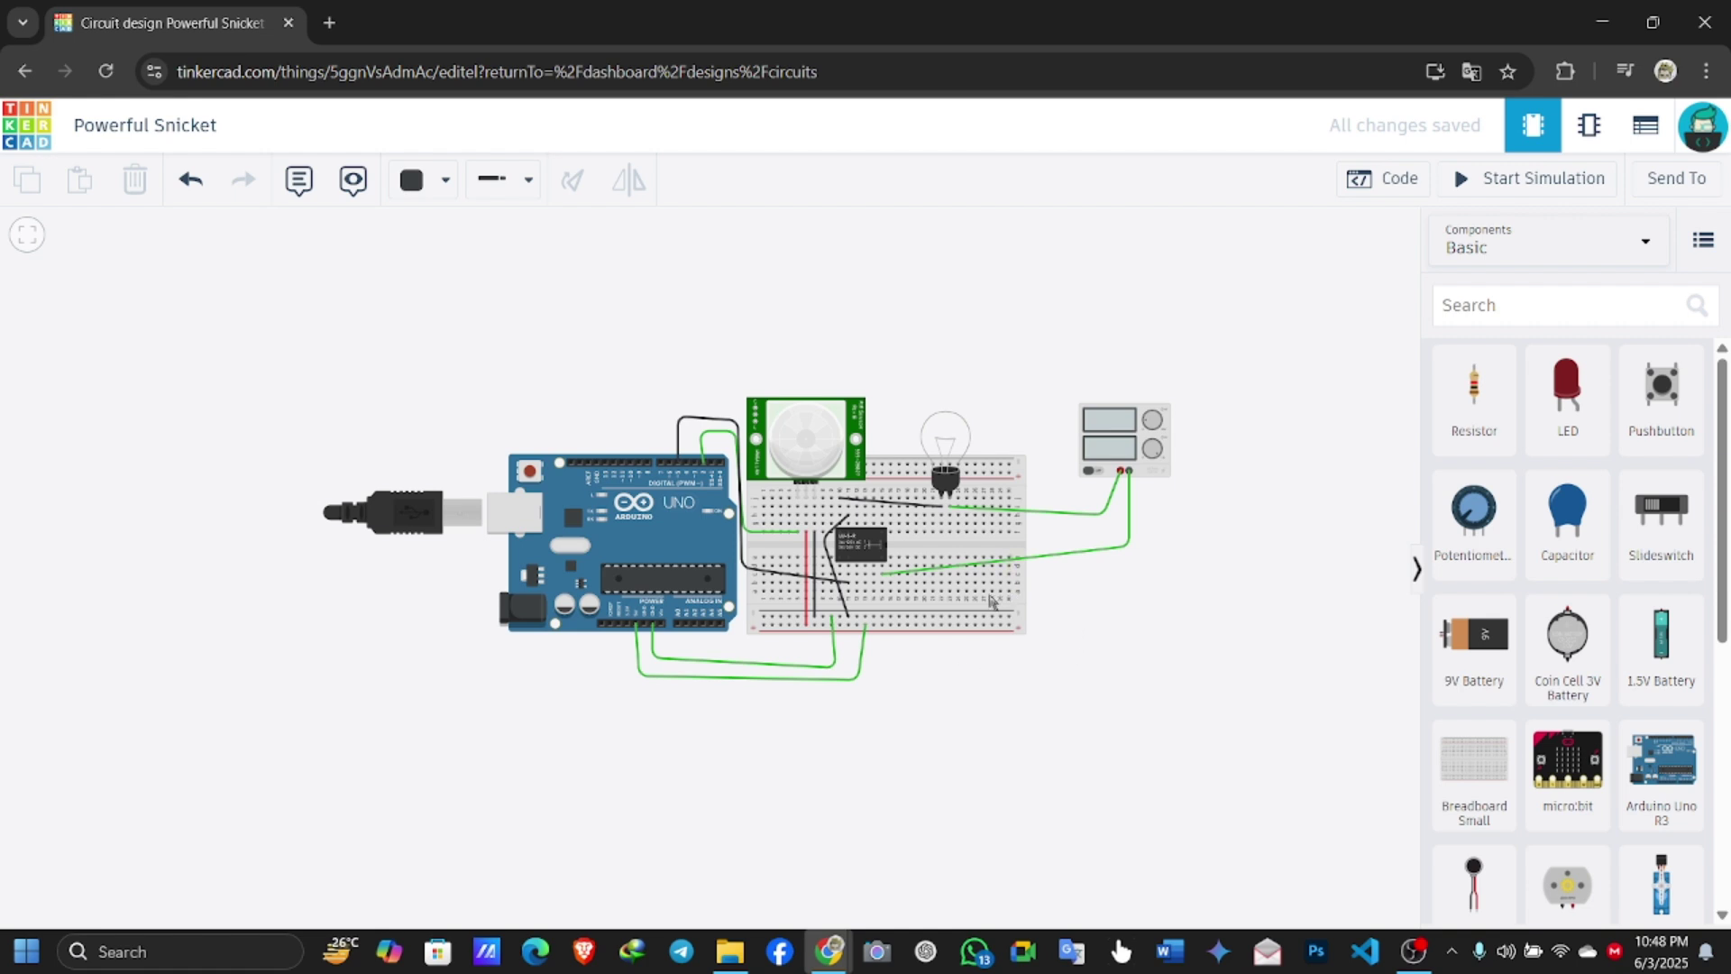
scroll(987, 600, up, 1)
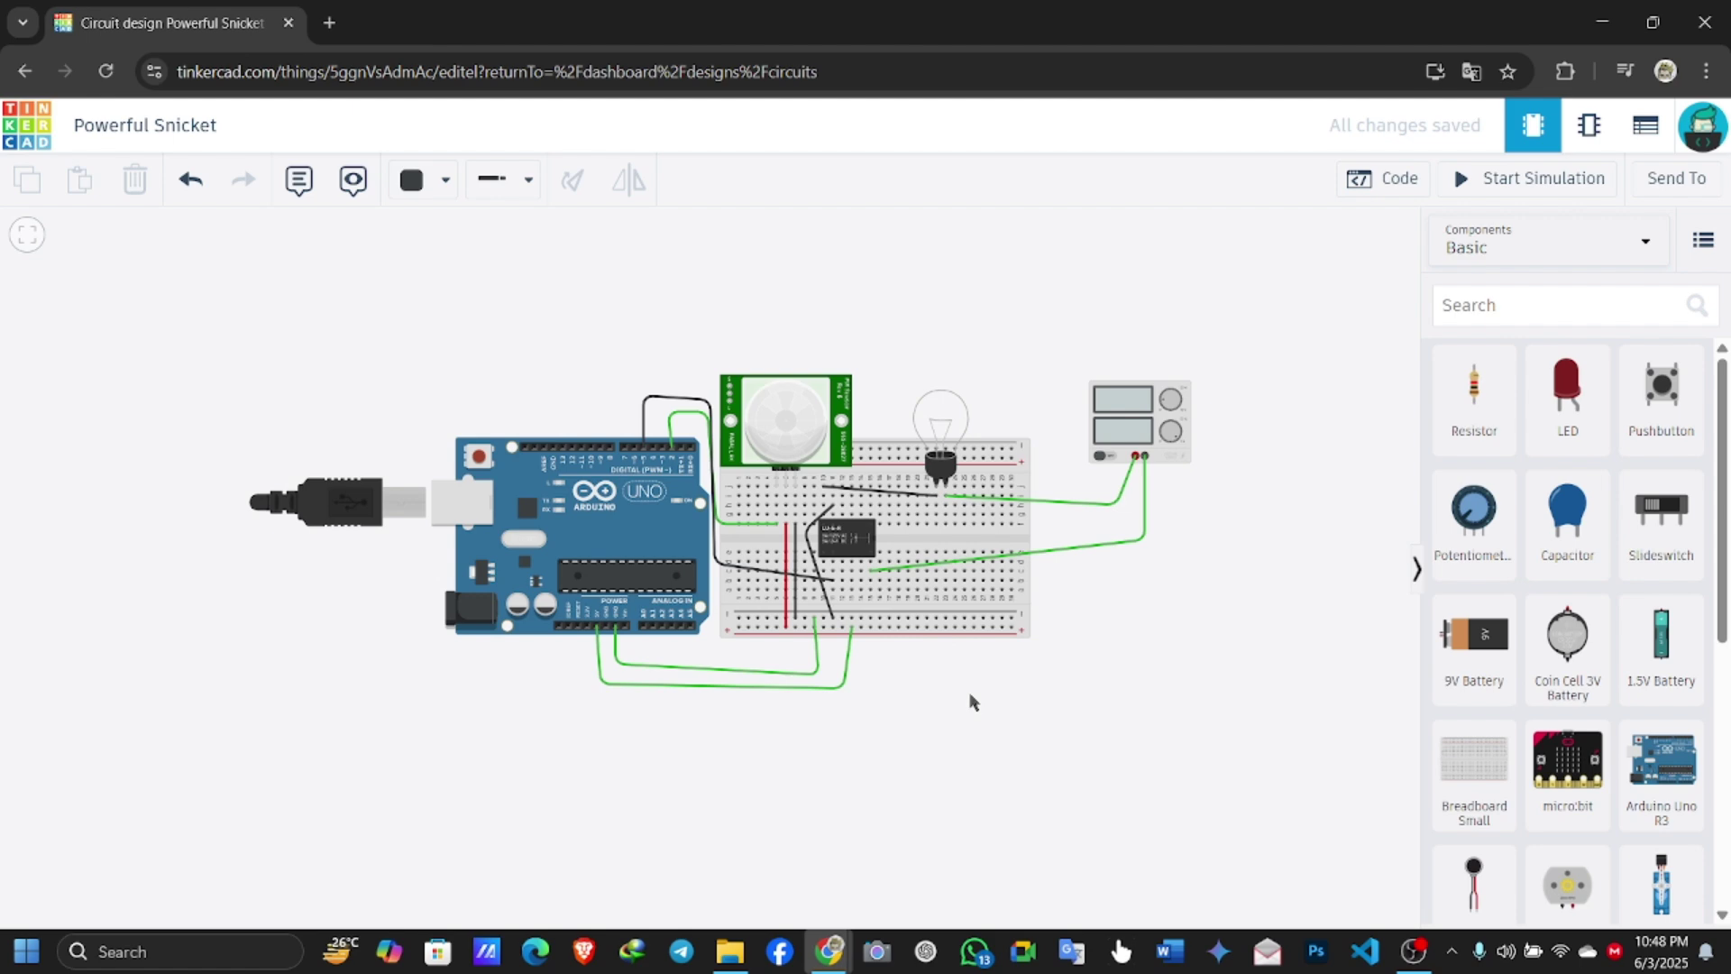
click(1387, 185)
click(1275, 238)
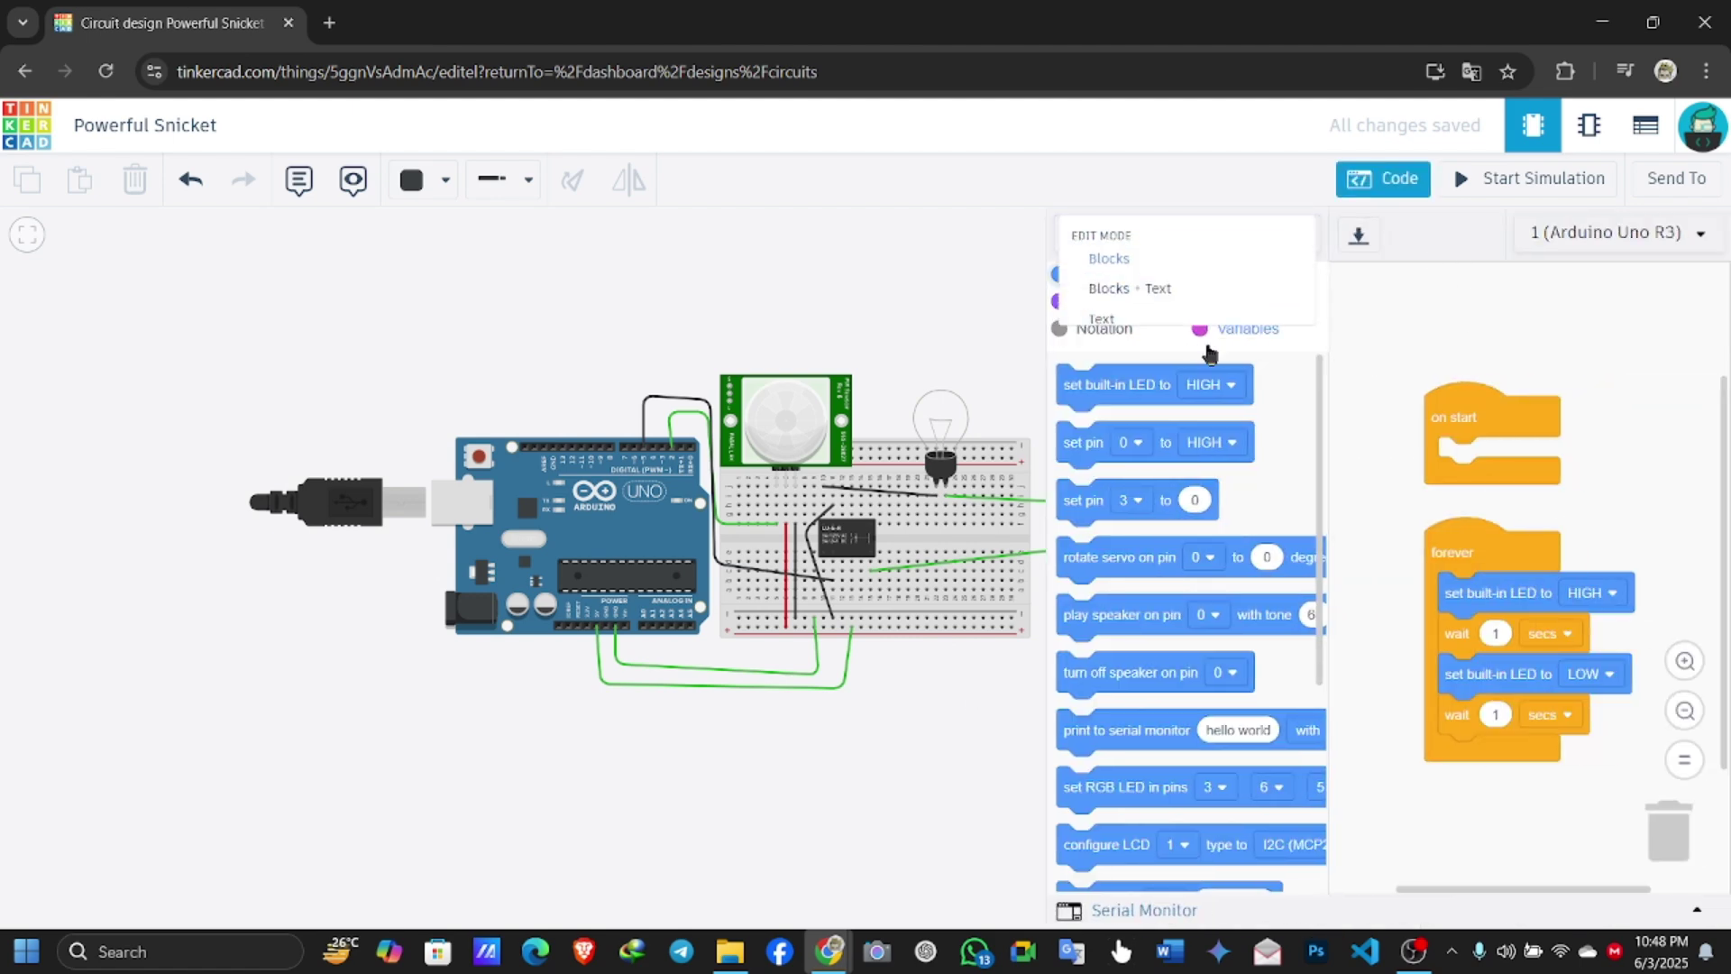
click(1118, 325)
click(882, 562)
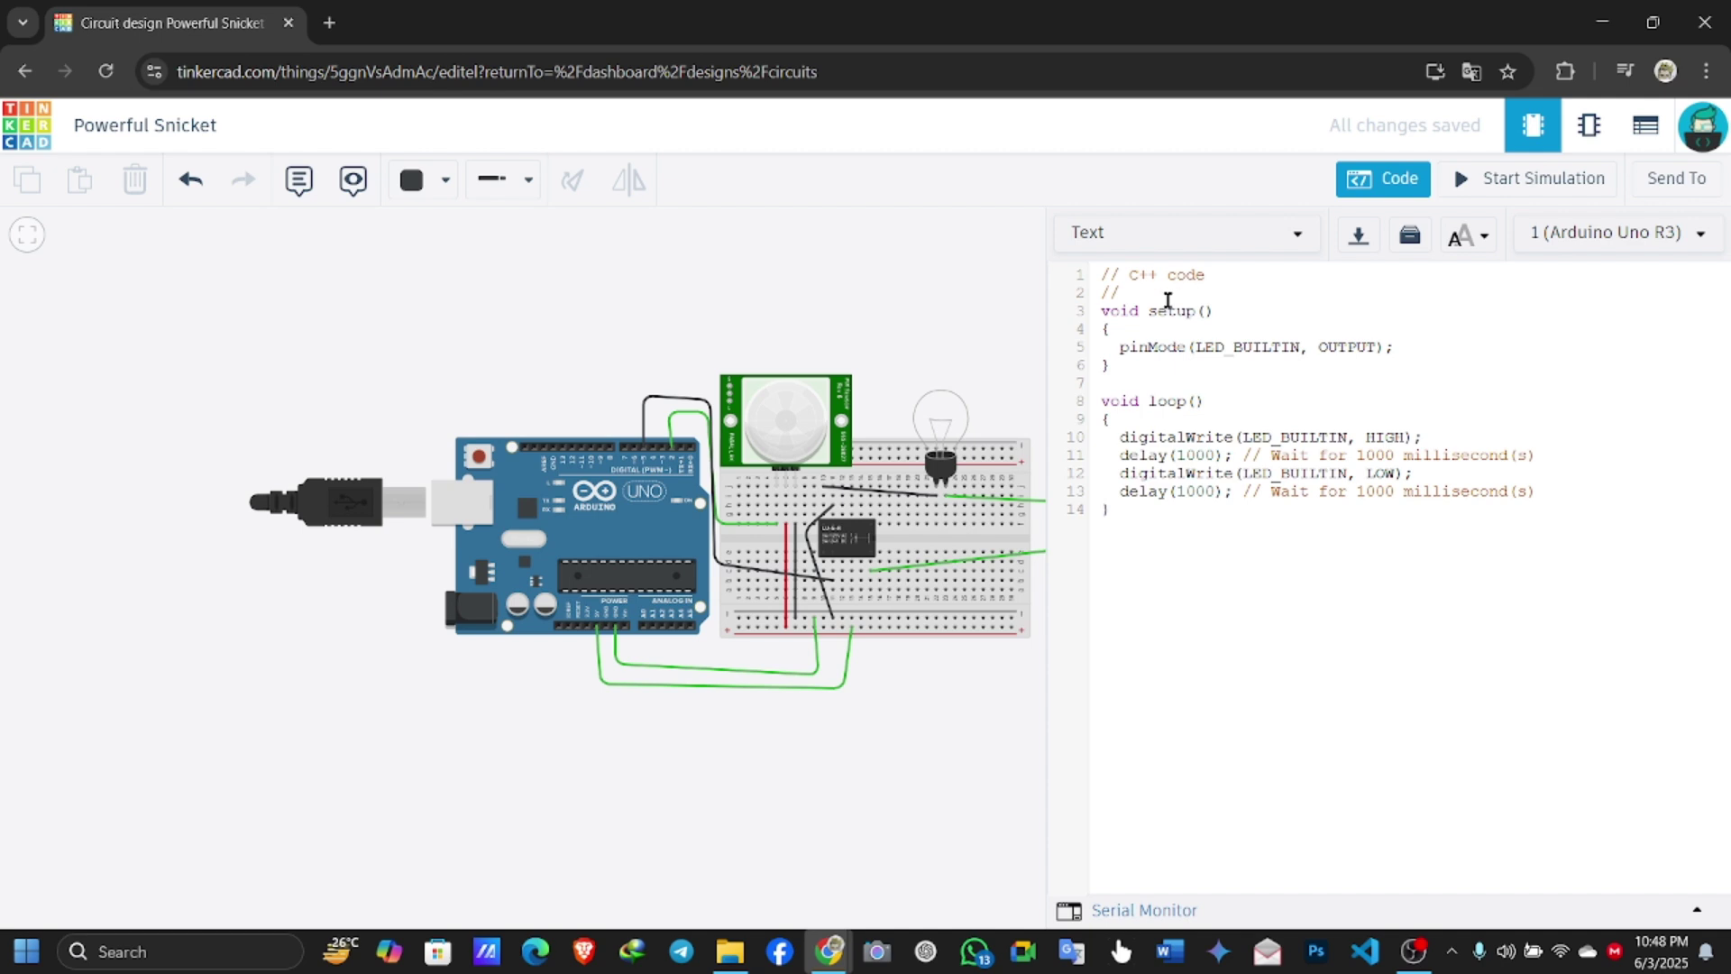
Declare the pin variables "int pir = 2;" and "int bulb = 5;" above the setup function
key(Return)
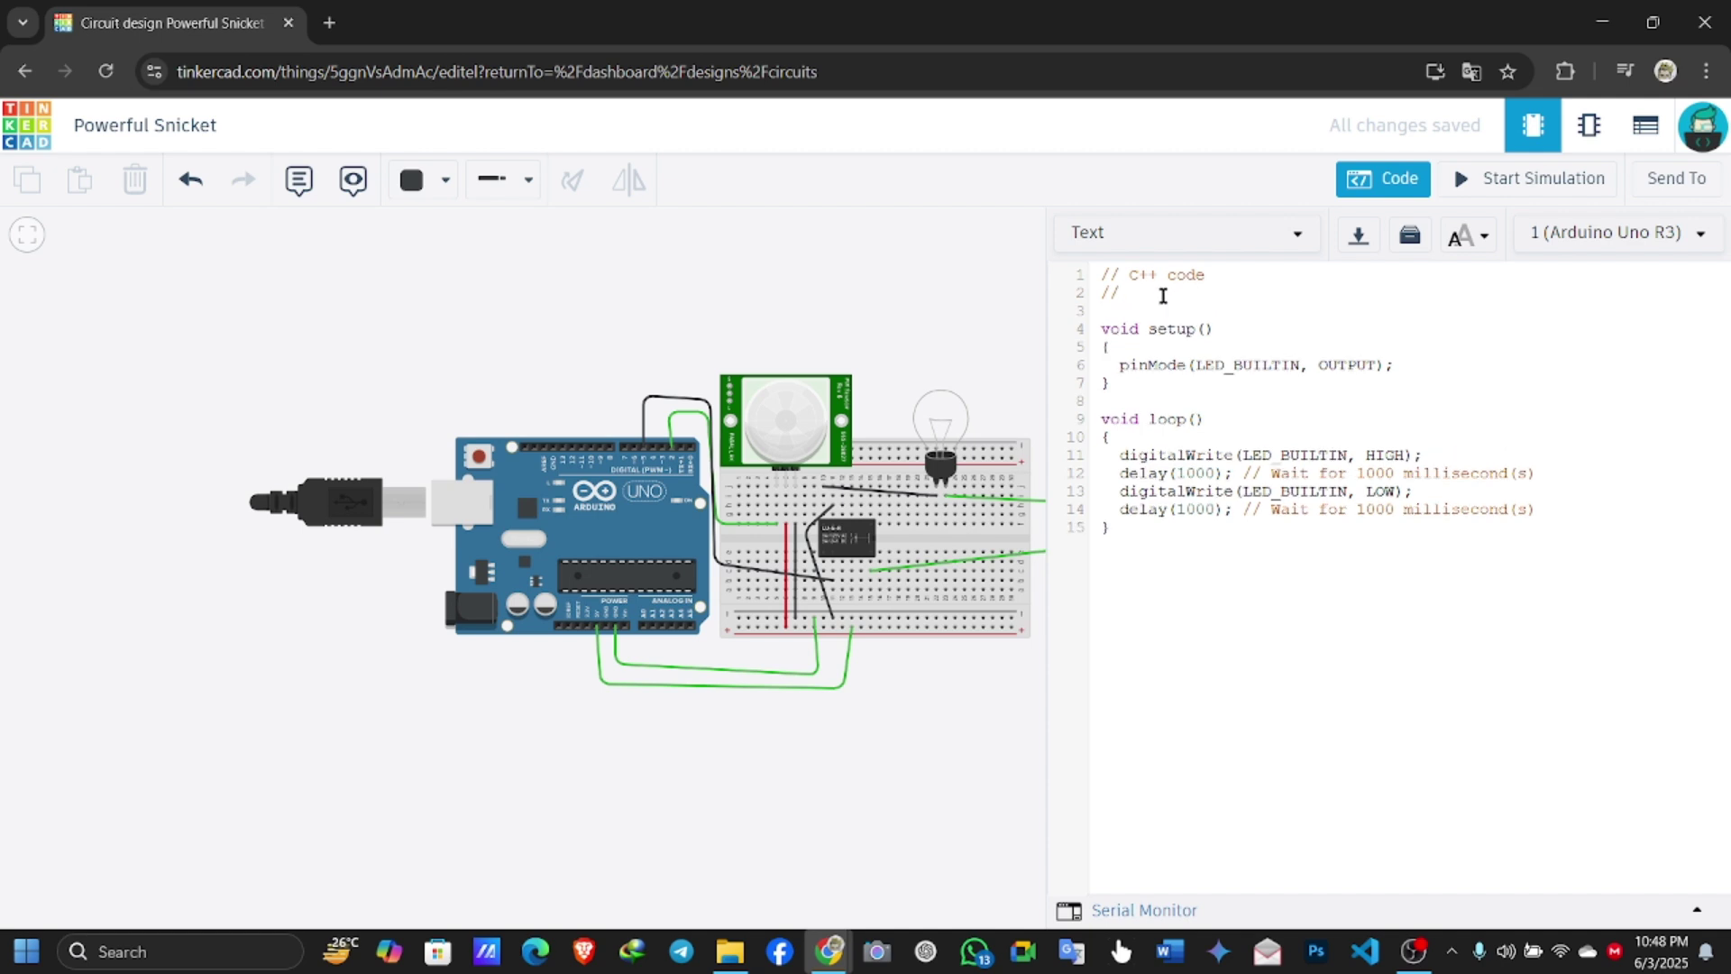
text(int)
text( pin)
text( = 2)
text(;)
key(Return)
text(int )
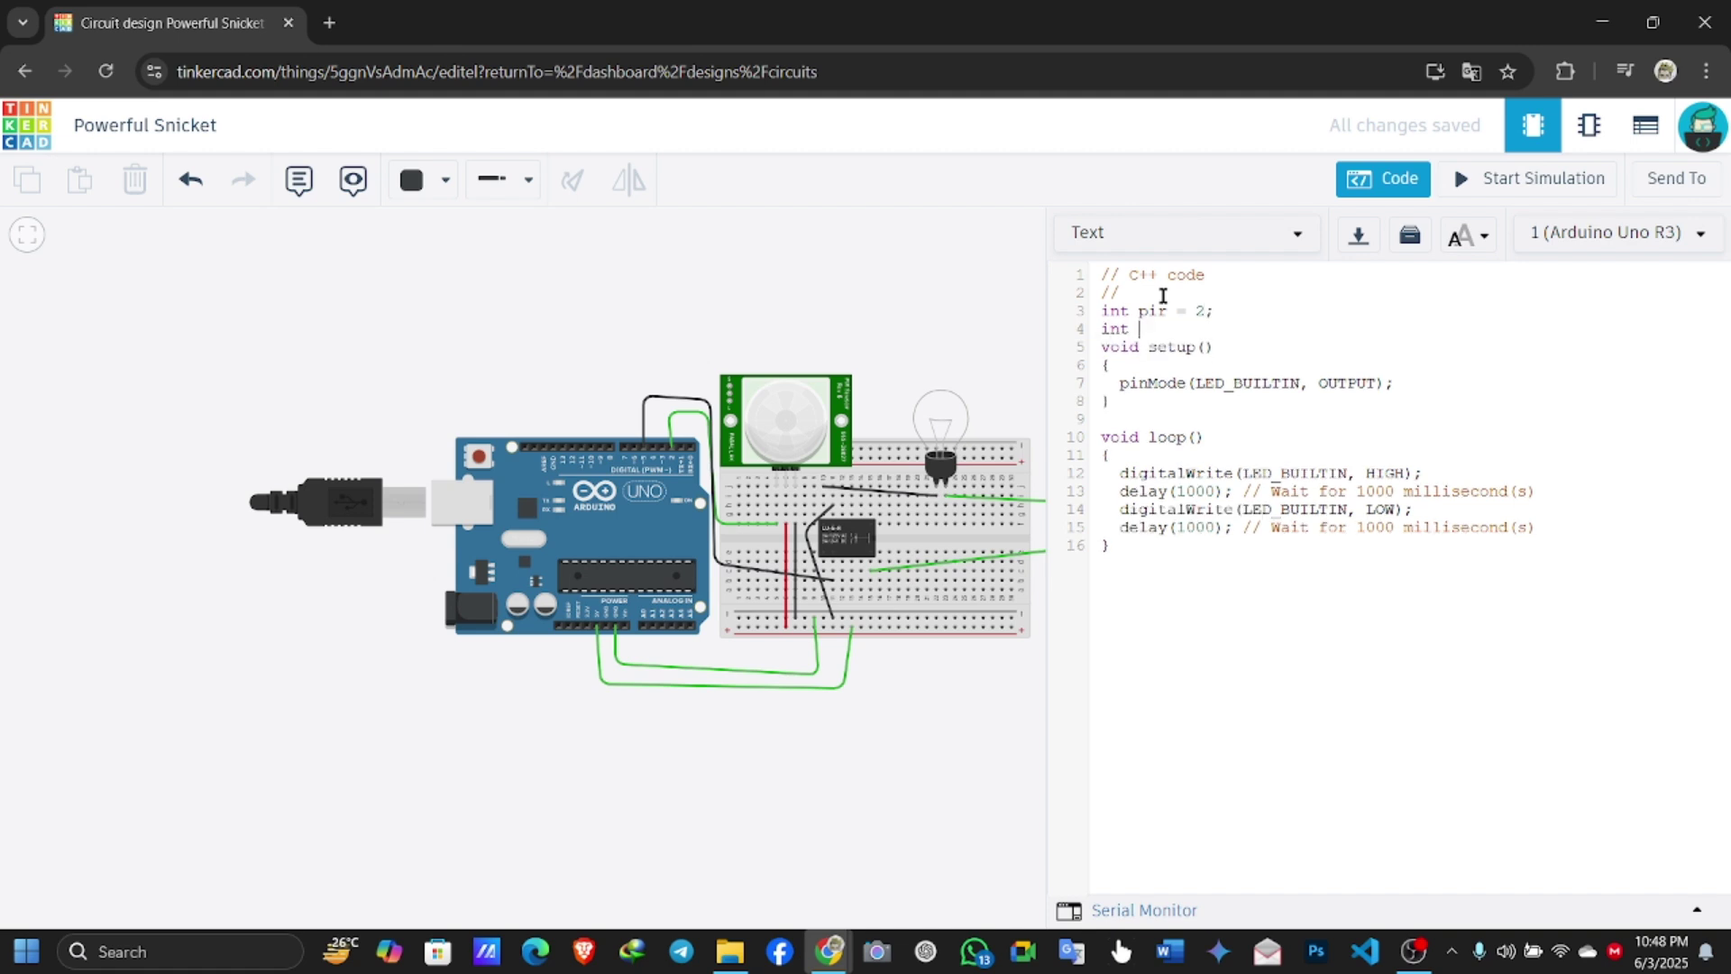
text(bulb = 5;)
key(Return)
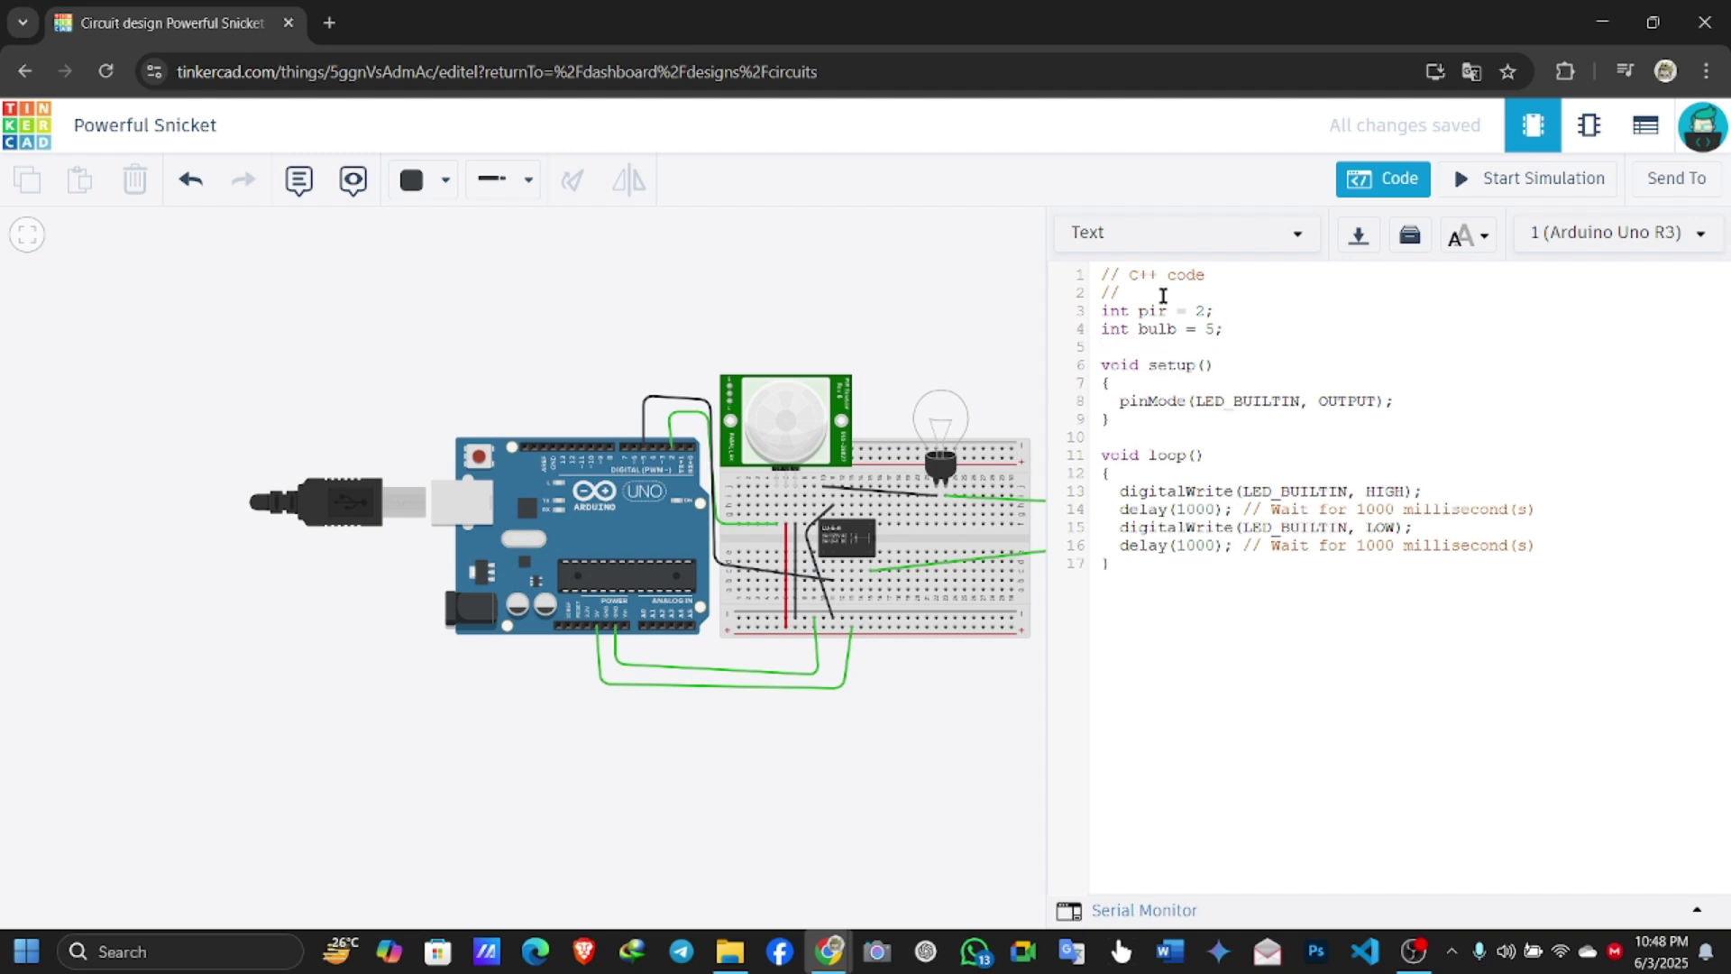
Replace the setup body with "pinMode(pir, INPUT);" and "pinMode(bulb, OUTPUT);"
drag(1111, 403, 1407, 404)
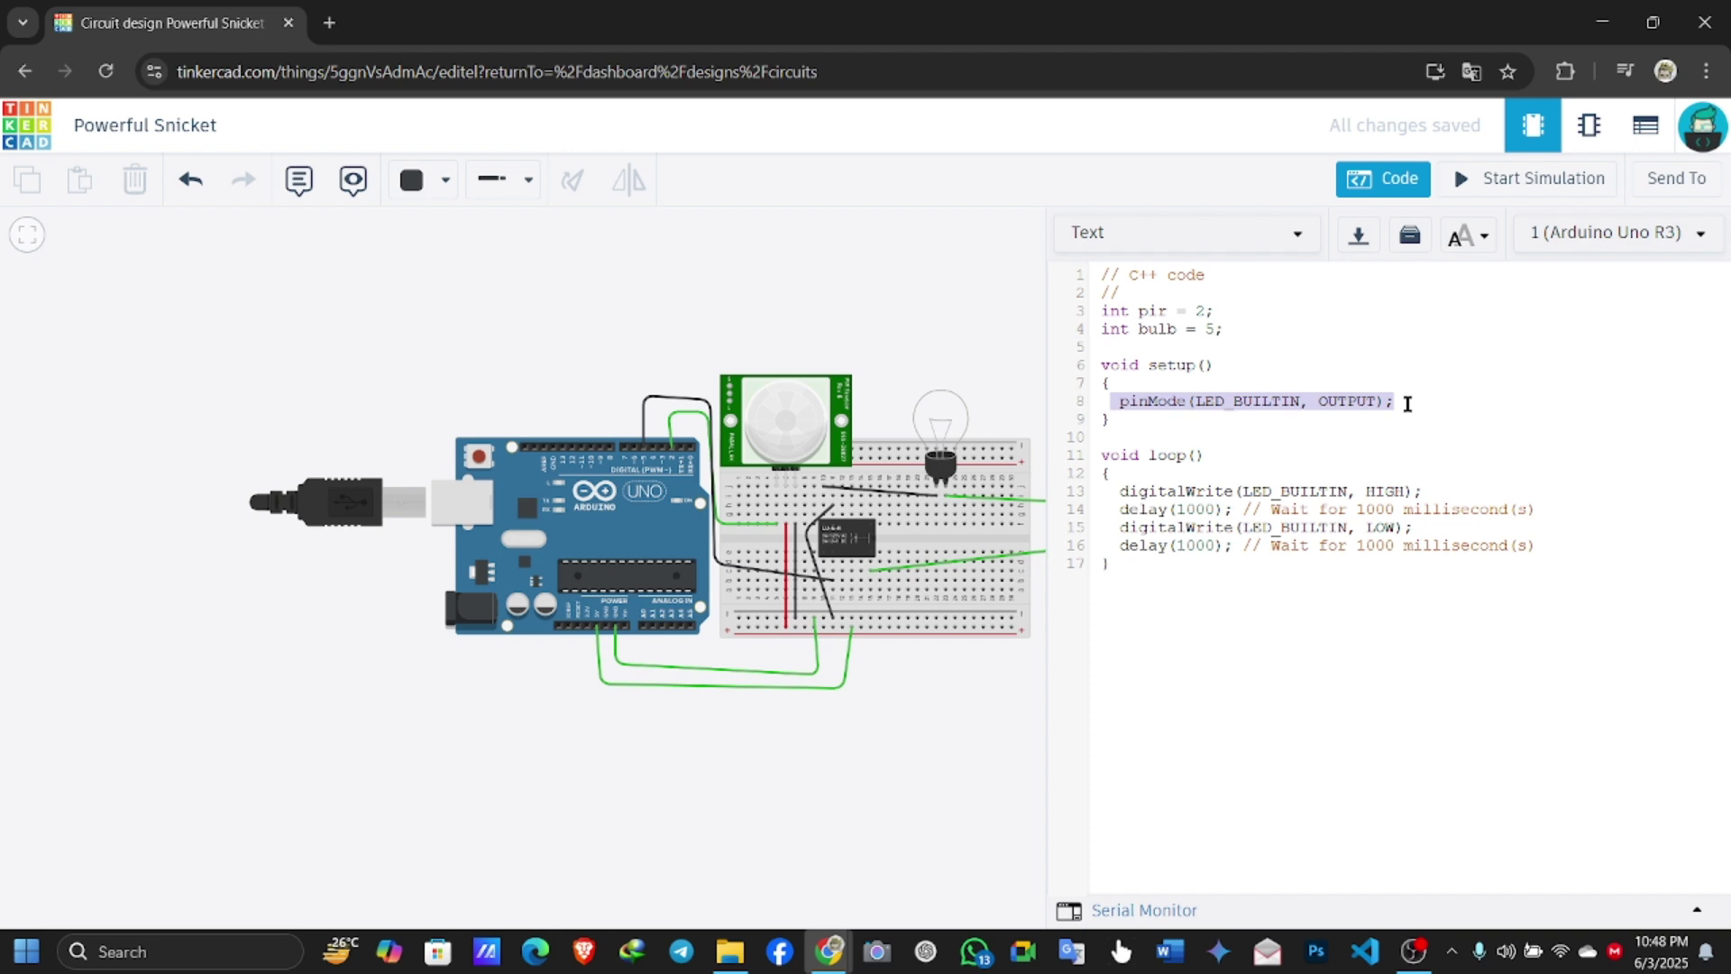
text(pin)
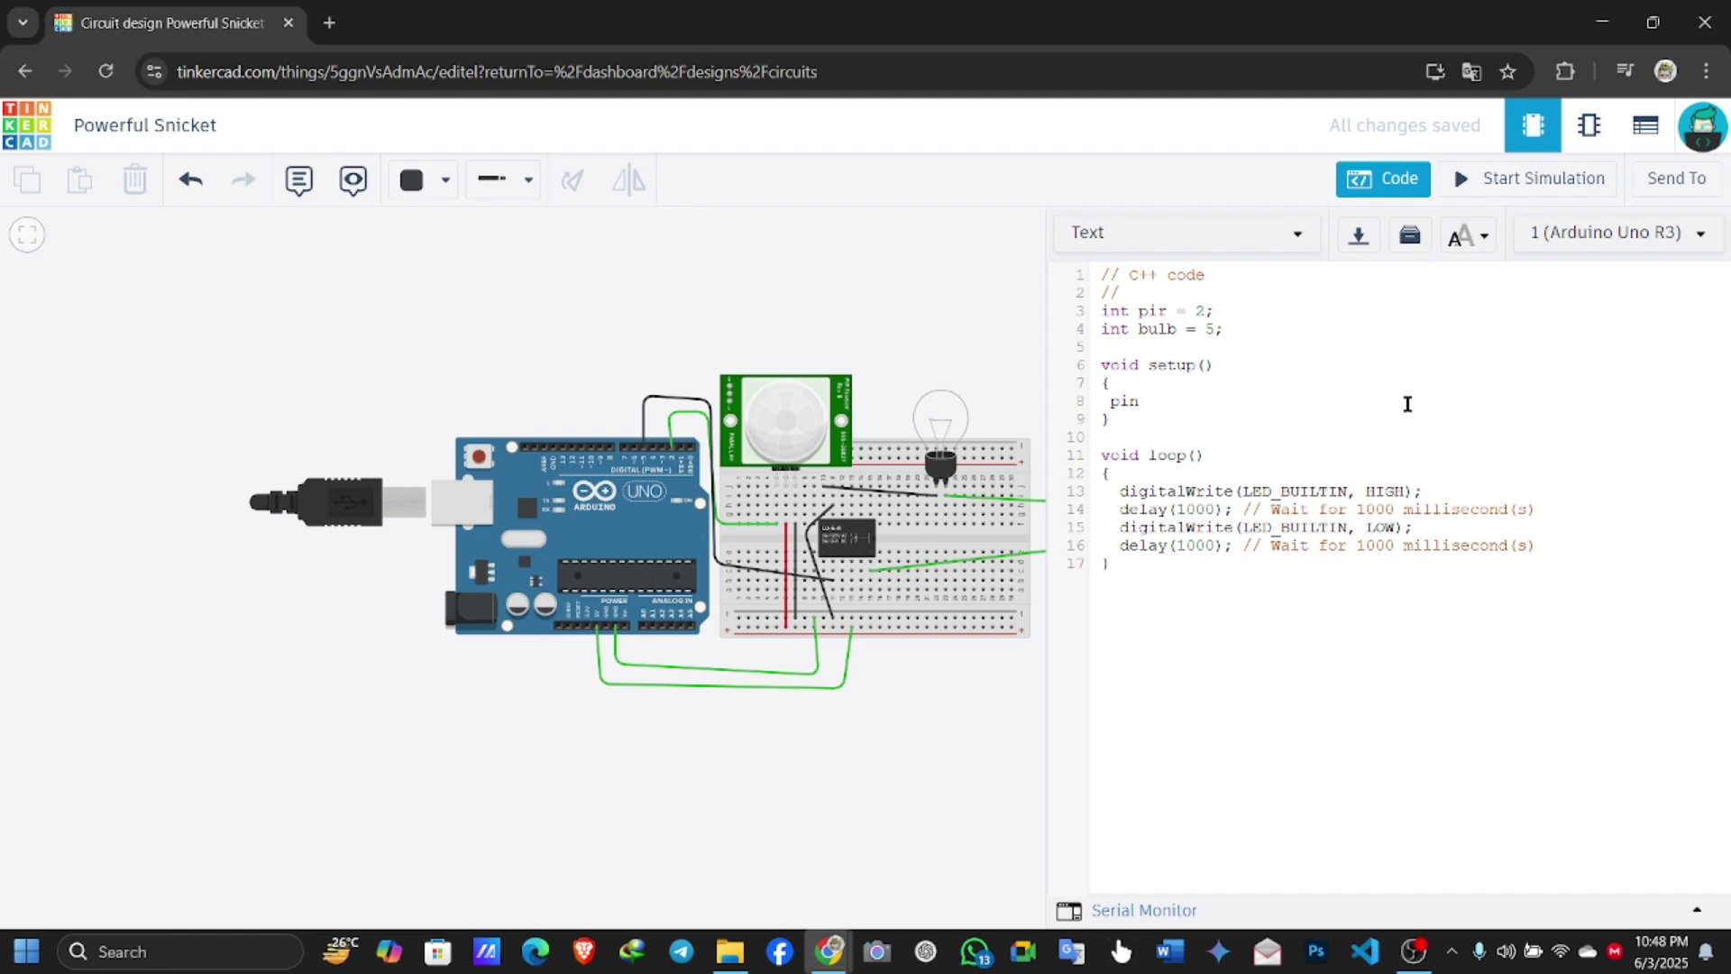
text(Mode(pir, INPUT);)
key(Return)
text(p)
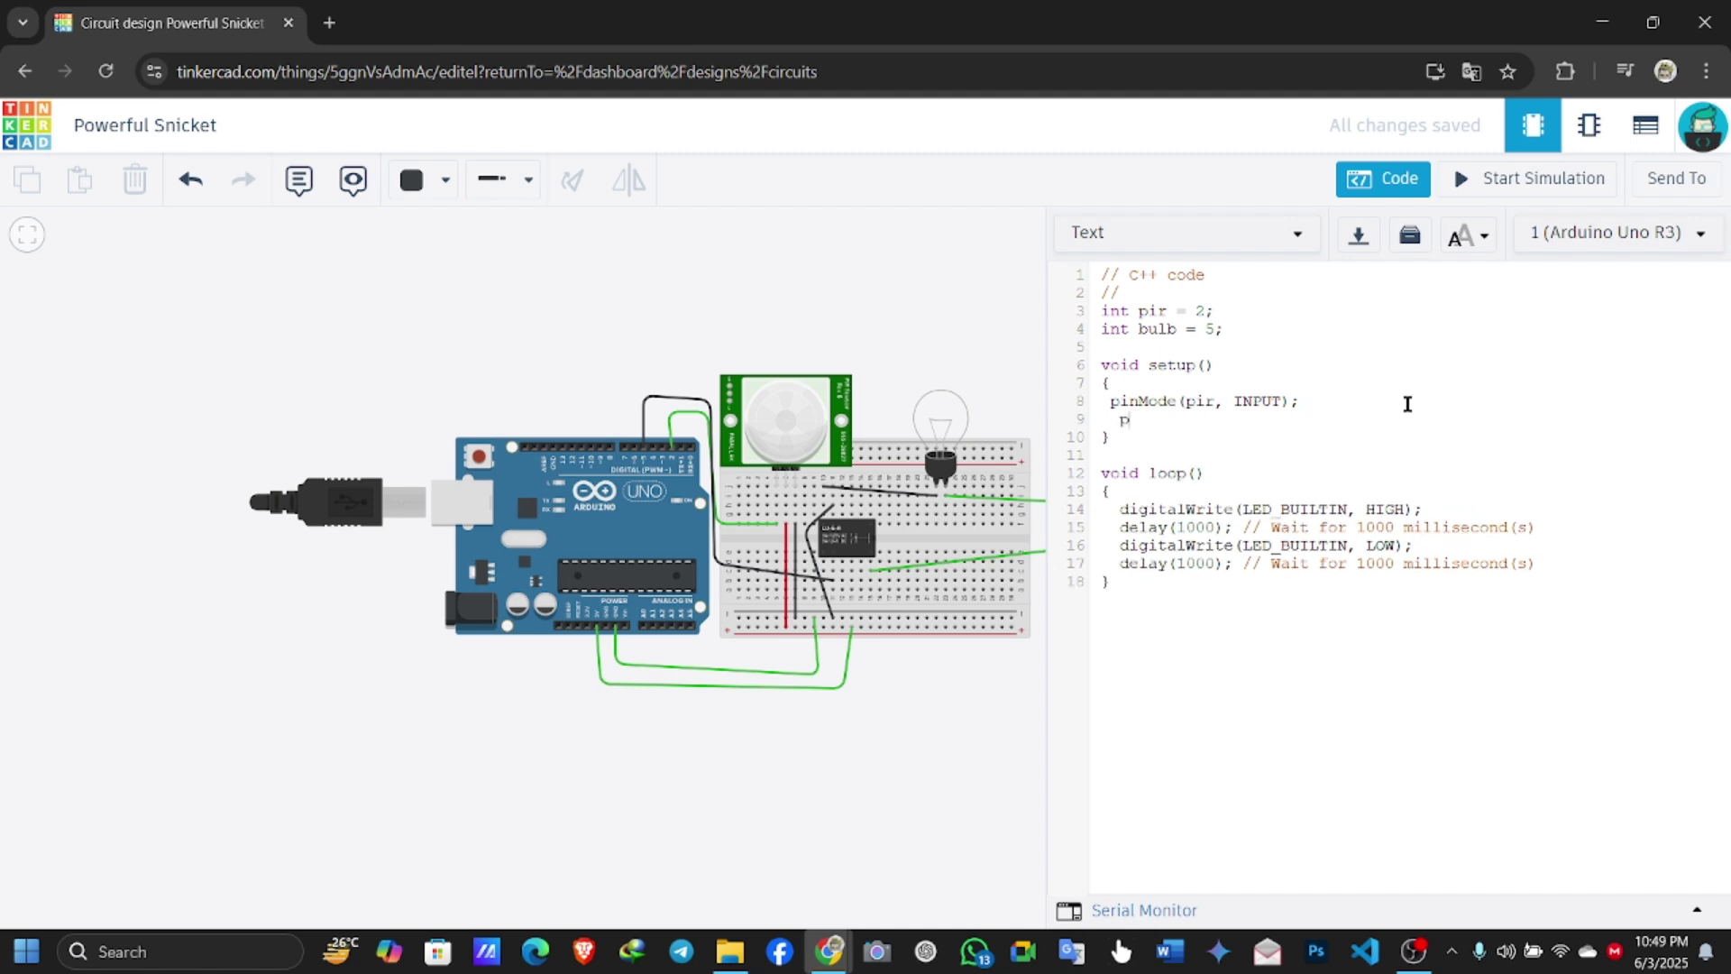
text(inMode(bulb, OUTPUT);)
Replace the default blink code in the loop function with the opening condition "if (digitalRead(pir) == HIGH){"
drag(1119, 509, 1557, 567)
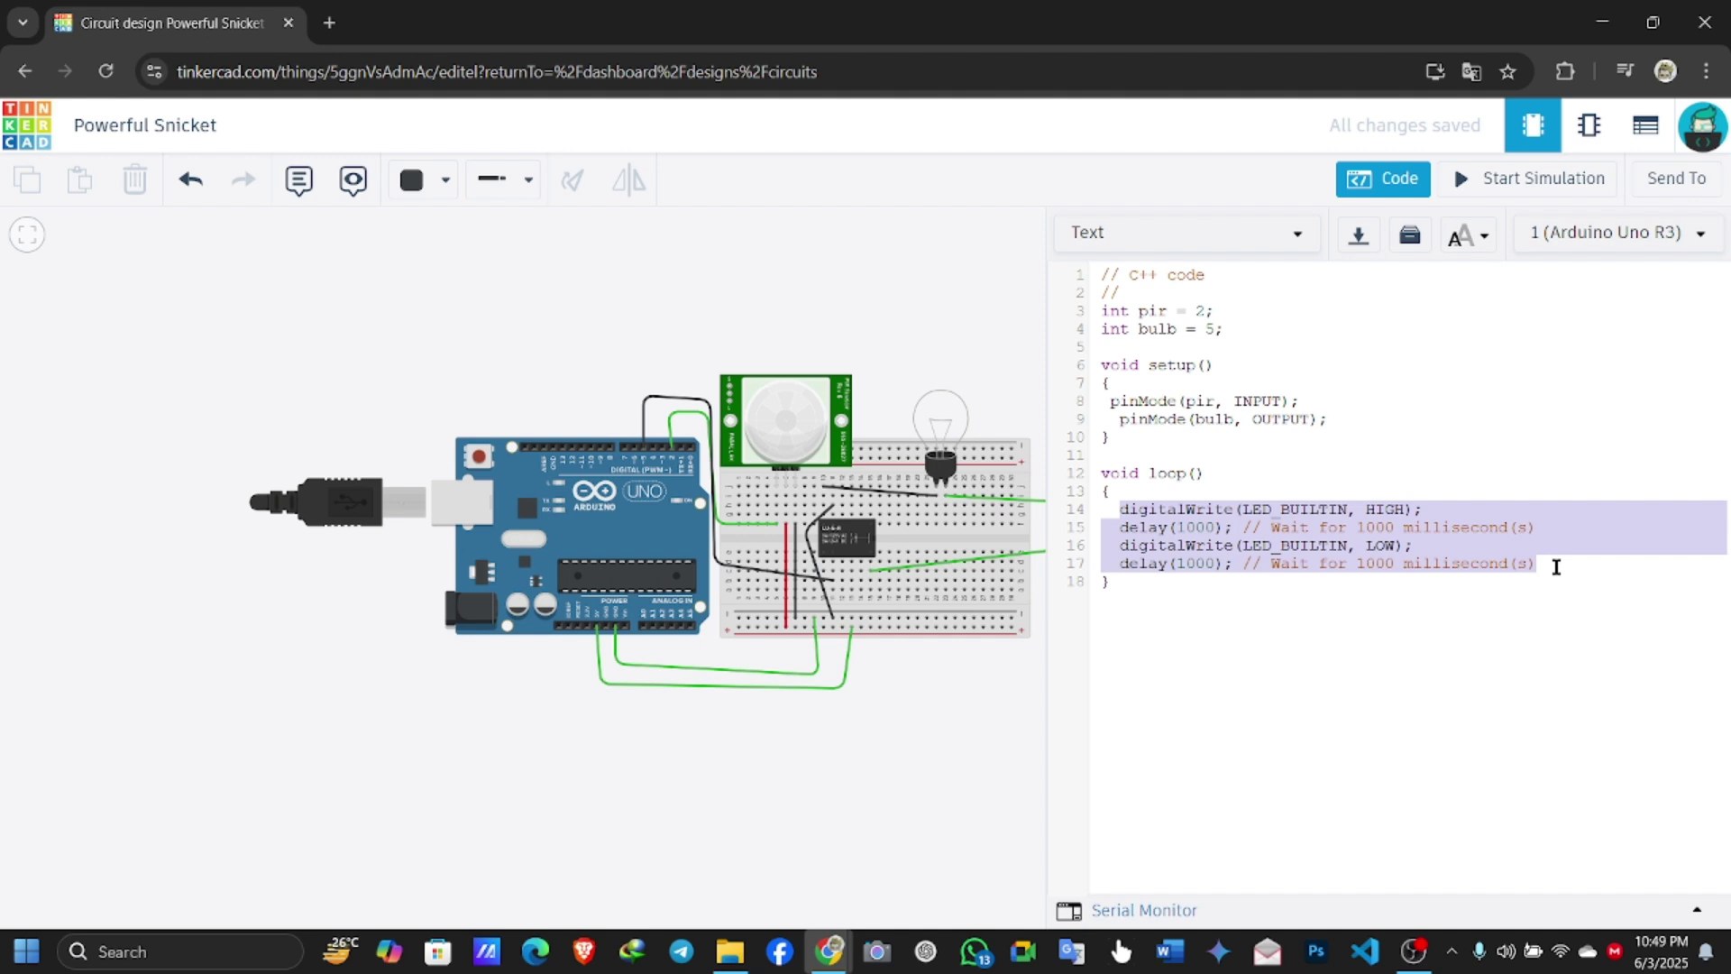
key(BackSpace)
text(I)
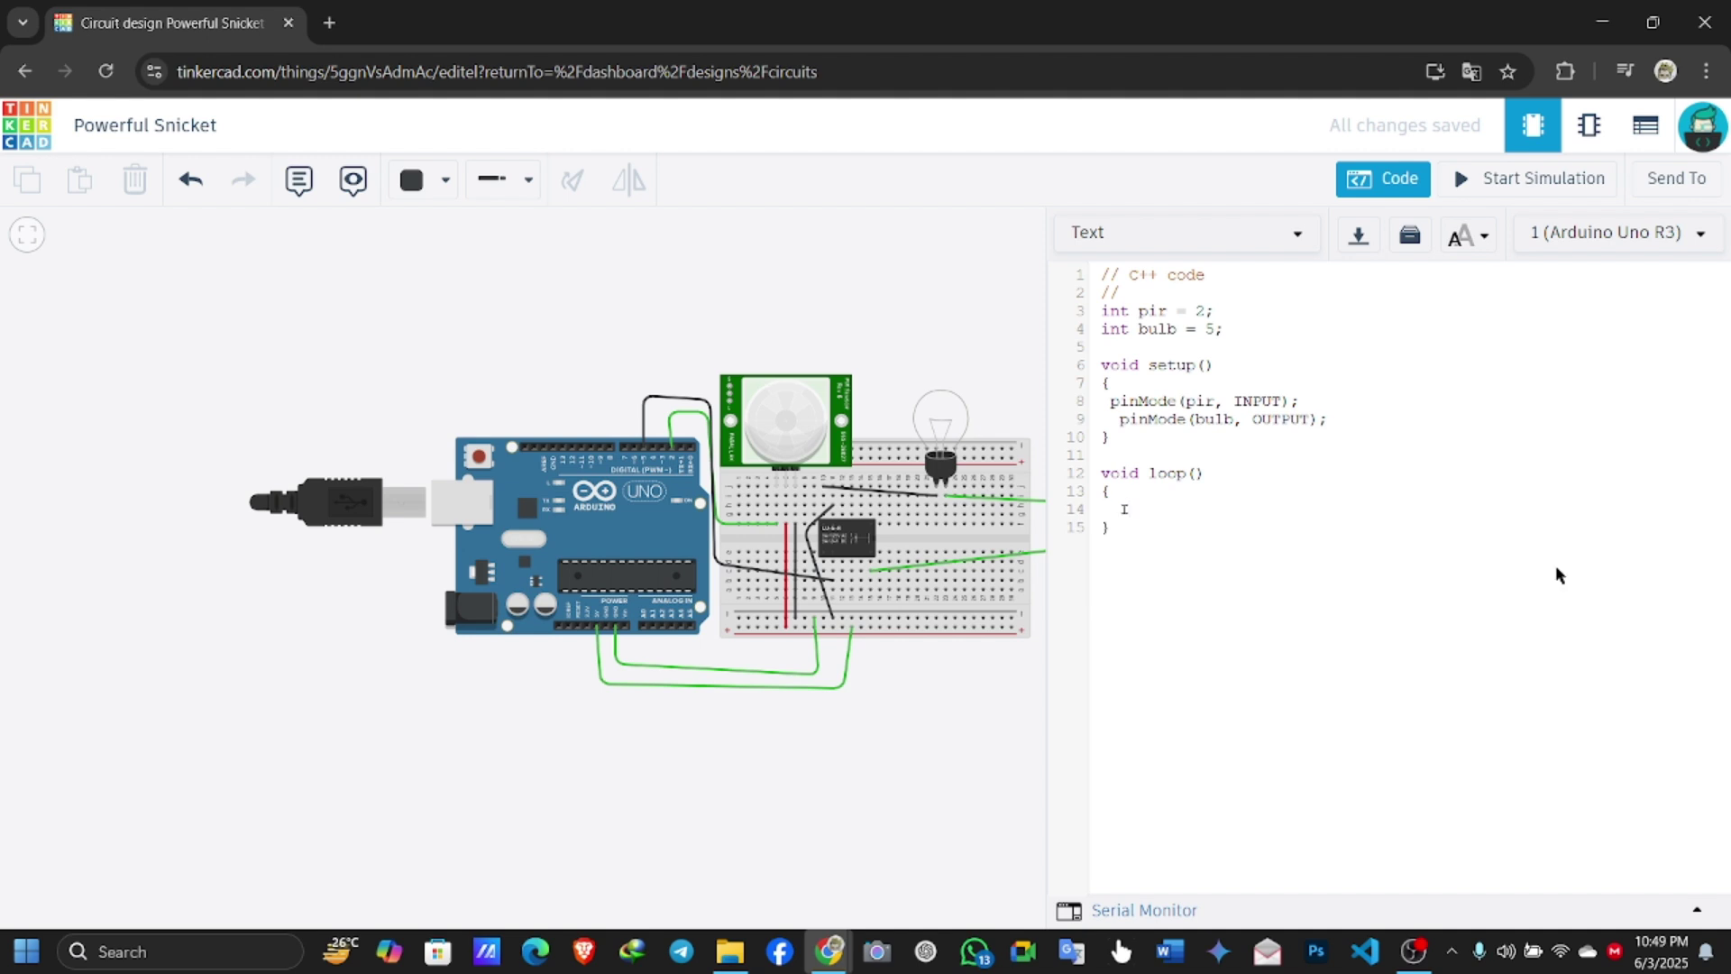
text(F)
key(BackSpace)
key(BackSpace)
text(if)
text((digitalRead(pir) )
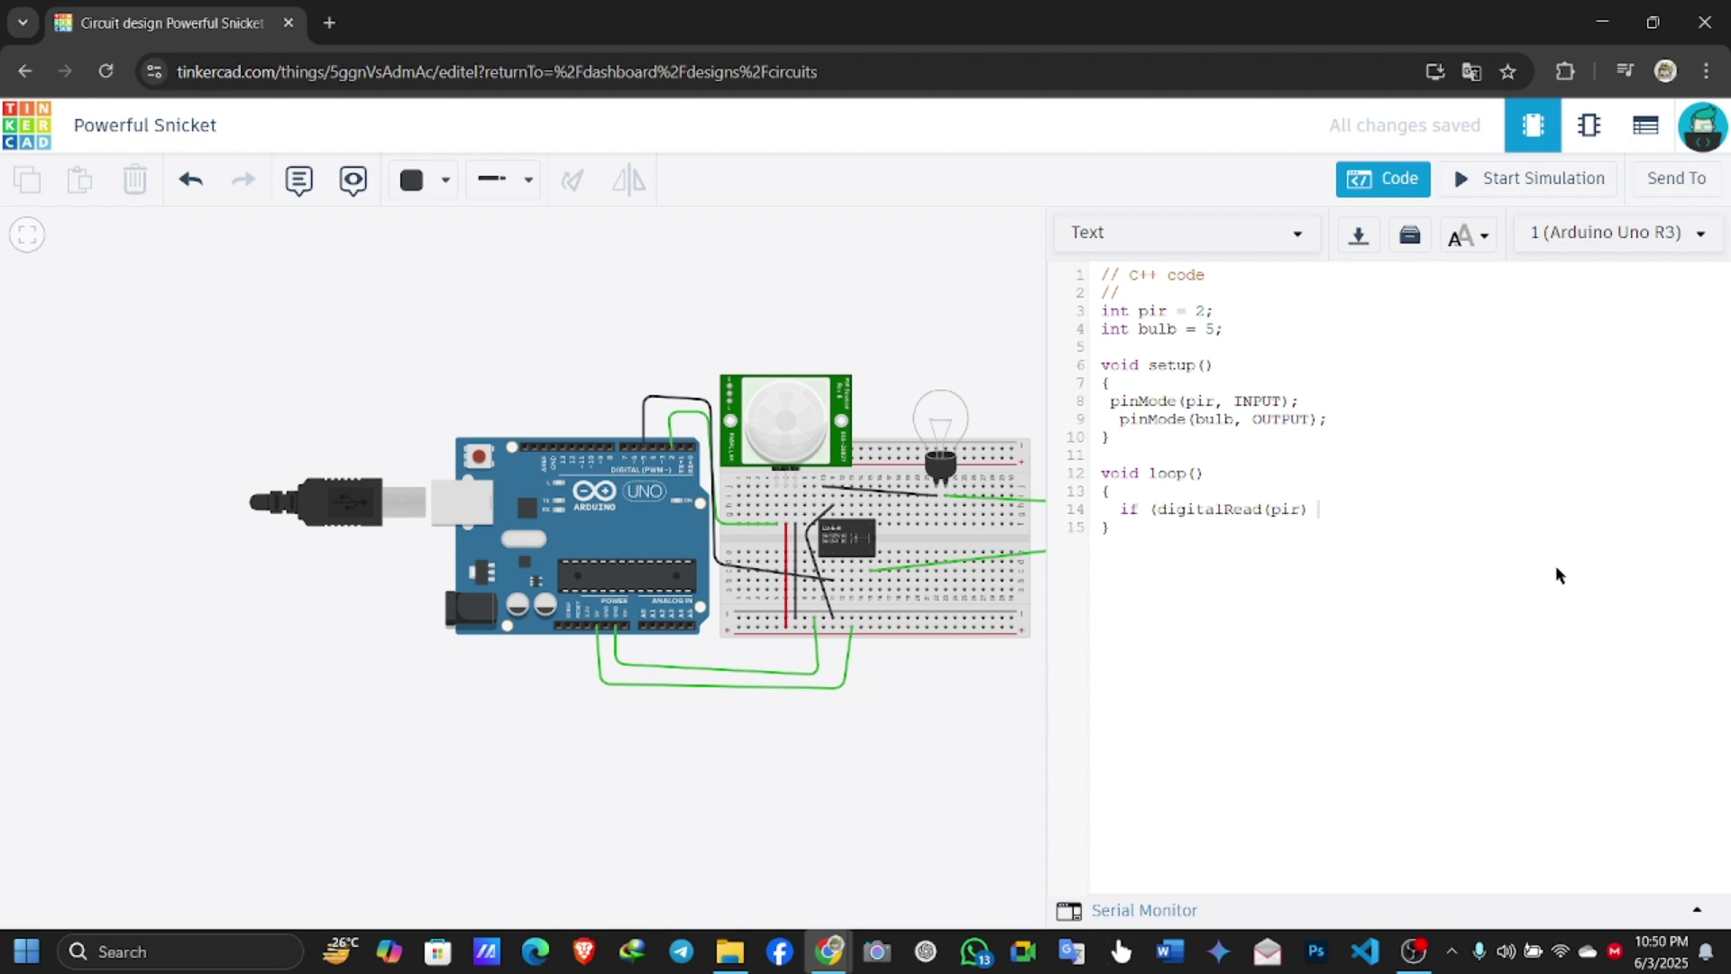
text(== )
text(HIGH)
text() )
text(()
Fill the if branch with "digitalWrite(bulb, HIGH);" followed by "delay(200);"
key(Return)
text(DIGITA)
key(BackSpace)
key(BackSpace)
key(BackSpace)
key(BackSpace)
key(BackSpace)
key(BackSpace)
text(digitalWrite)
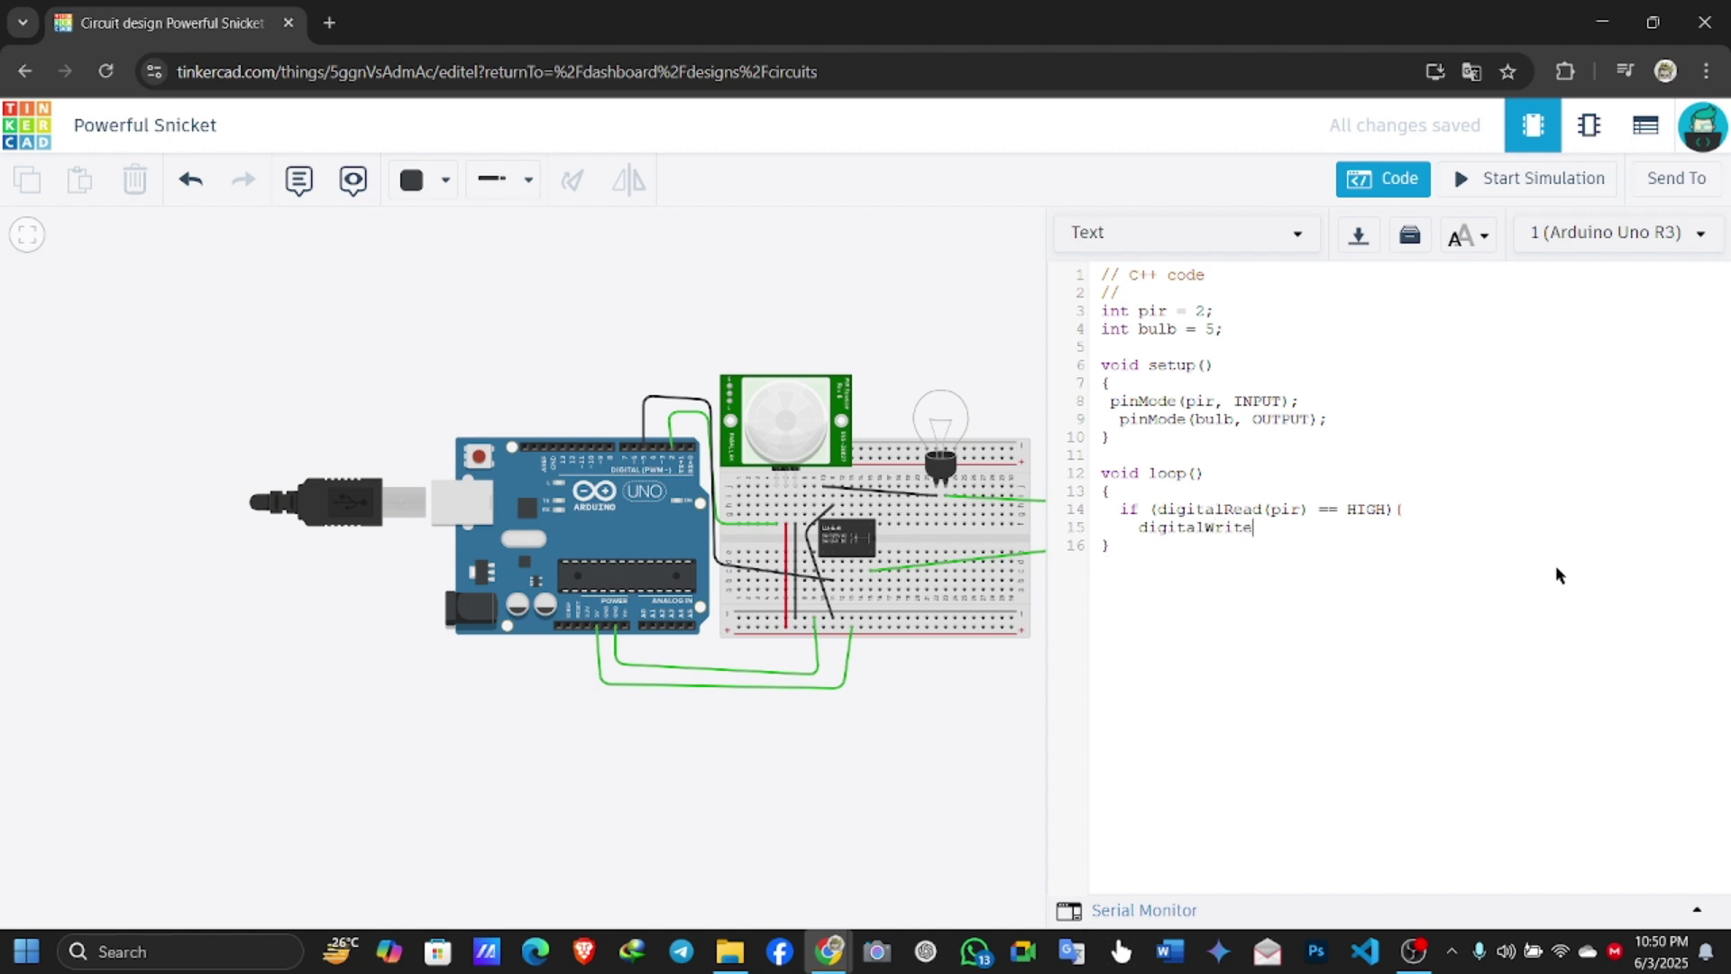
text((bulb, HIGH);)
key(Return)
text(delay(2)
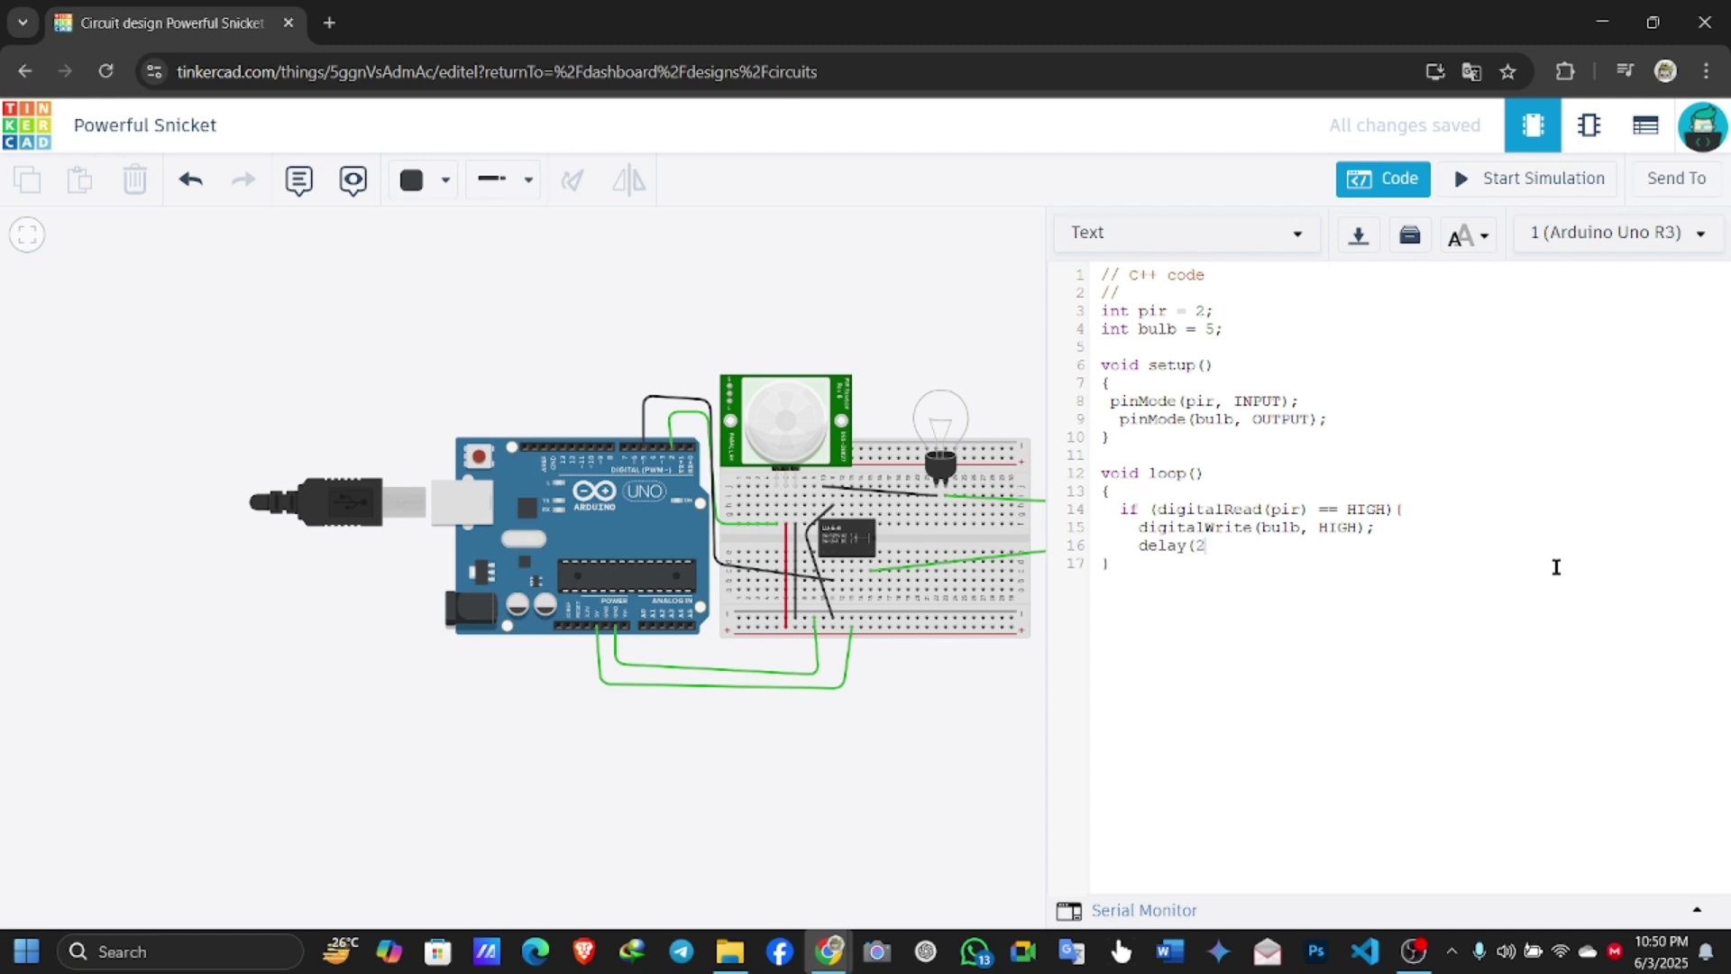
text(00); )
Add an else branch containing "digitalwrite(bulb, LOW);" and close the branch and the loop function with braces
text(  } els)
text({)
key(Return)
key(BackSpace)
key(BackSpace)
key(BackSpace)
text(se{)
key(Return)
text(digitalwrite)
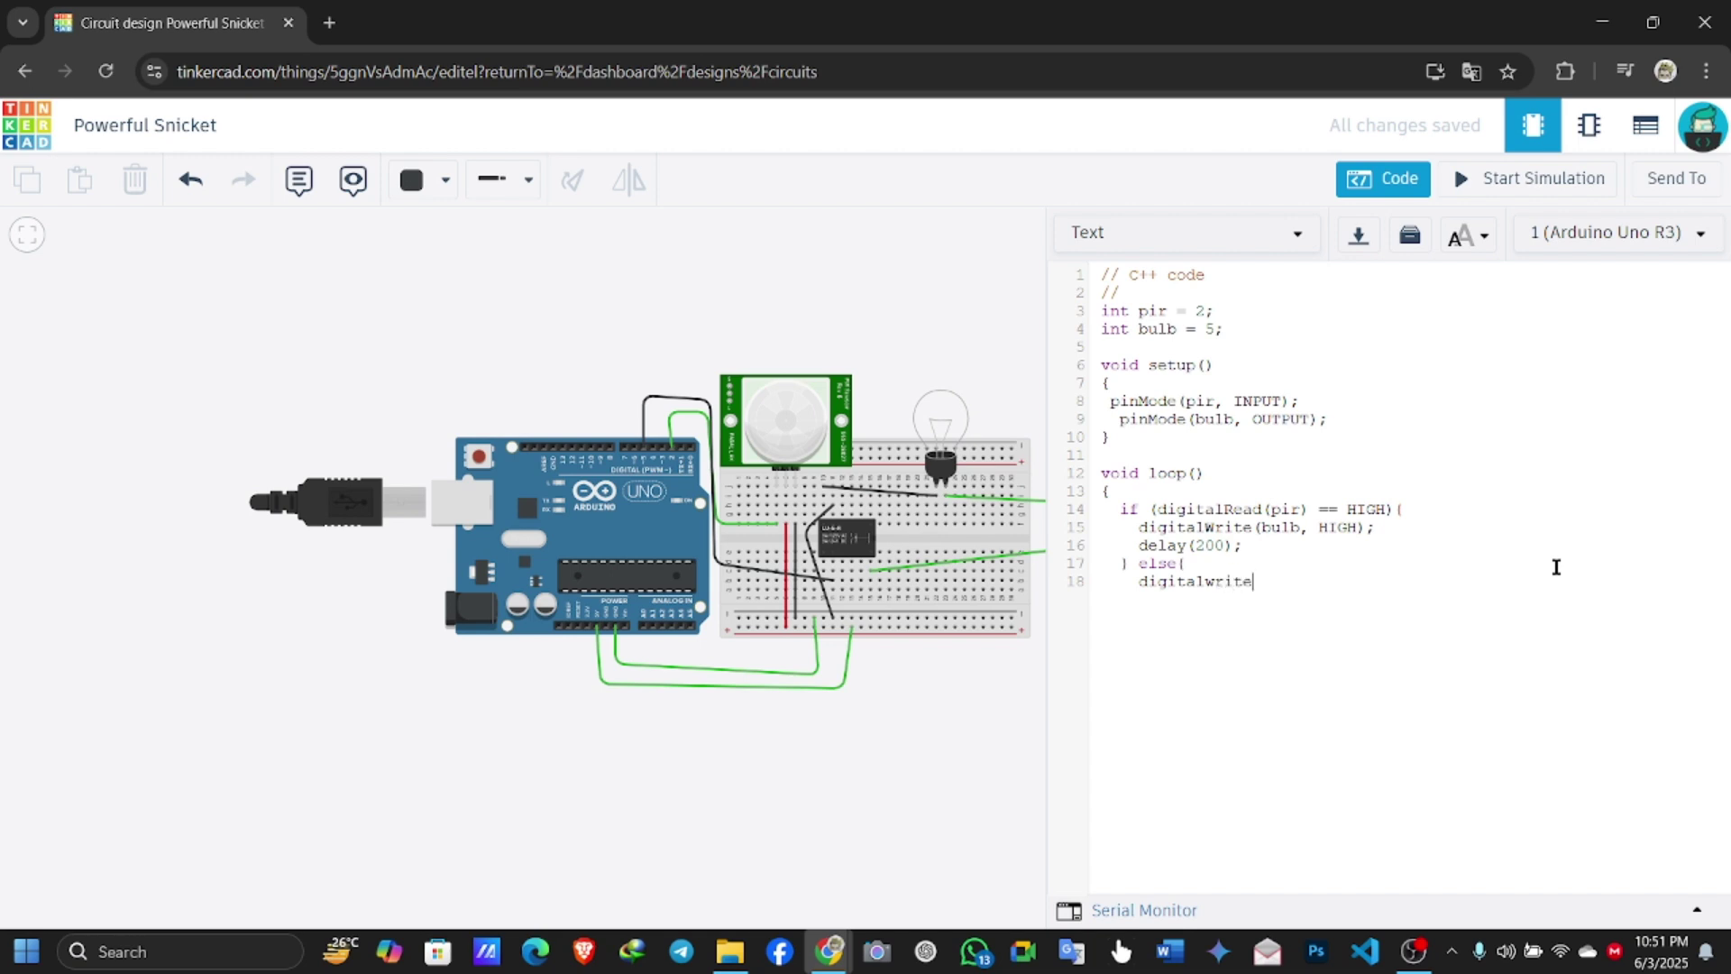
text((bulb, LOW);)
key(Return)
text(})
key(Return)
text(})
Try to run the simulation with the new code and close the compiler's error report
click(1372, 185)
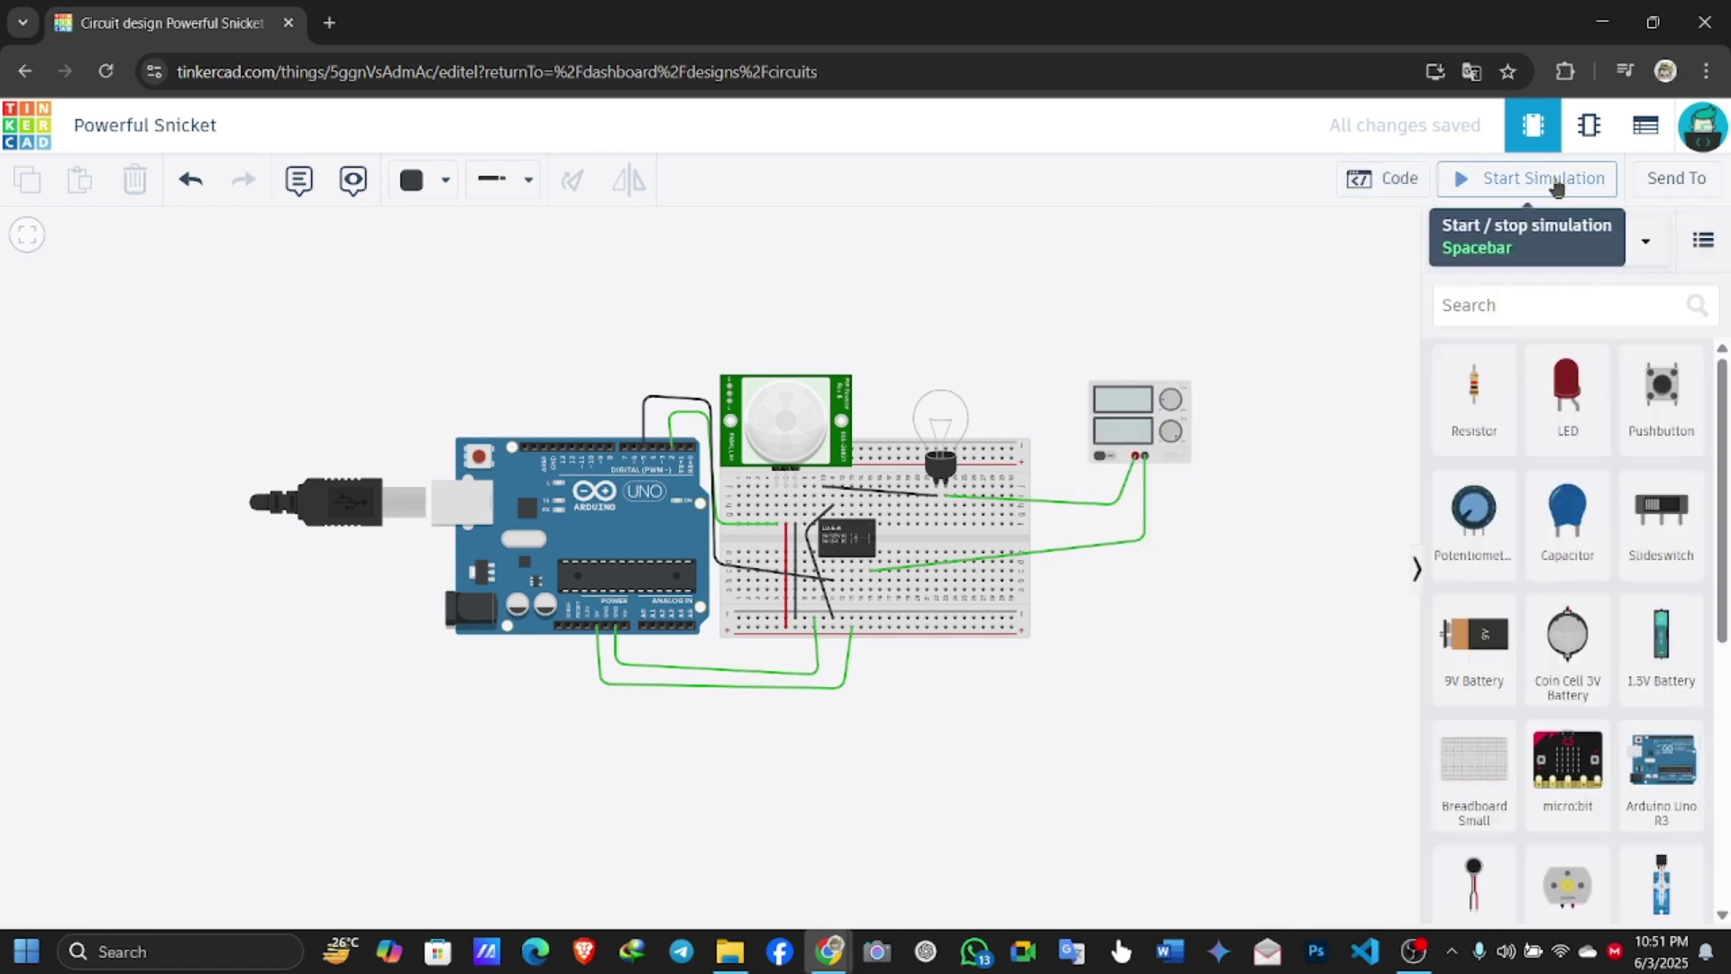
click(1557, 180)
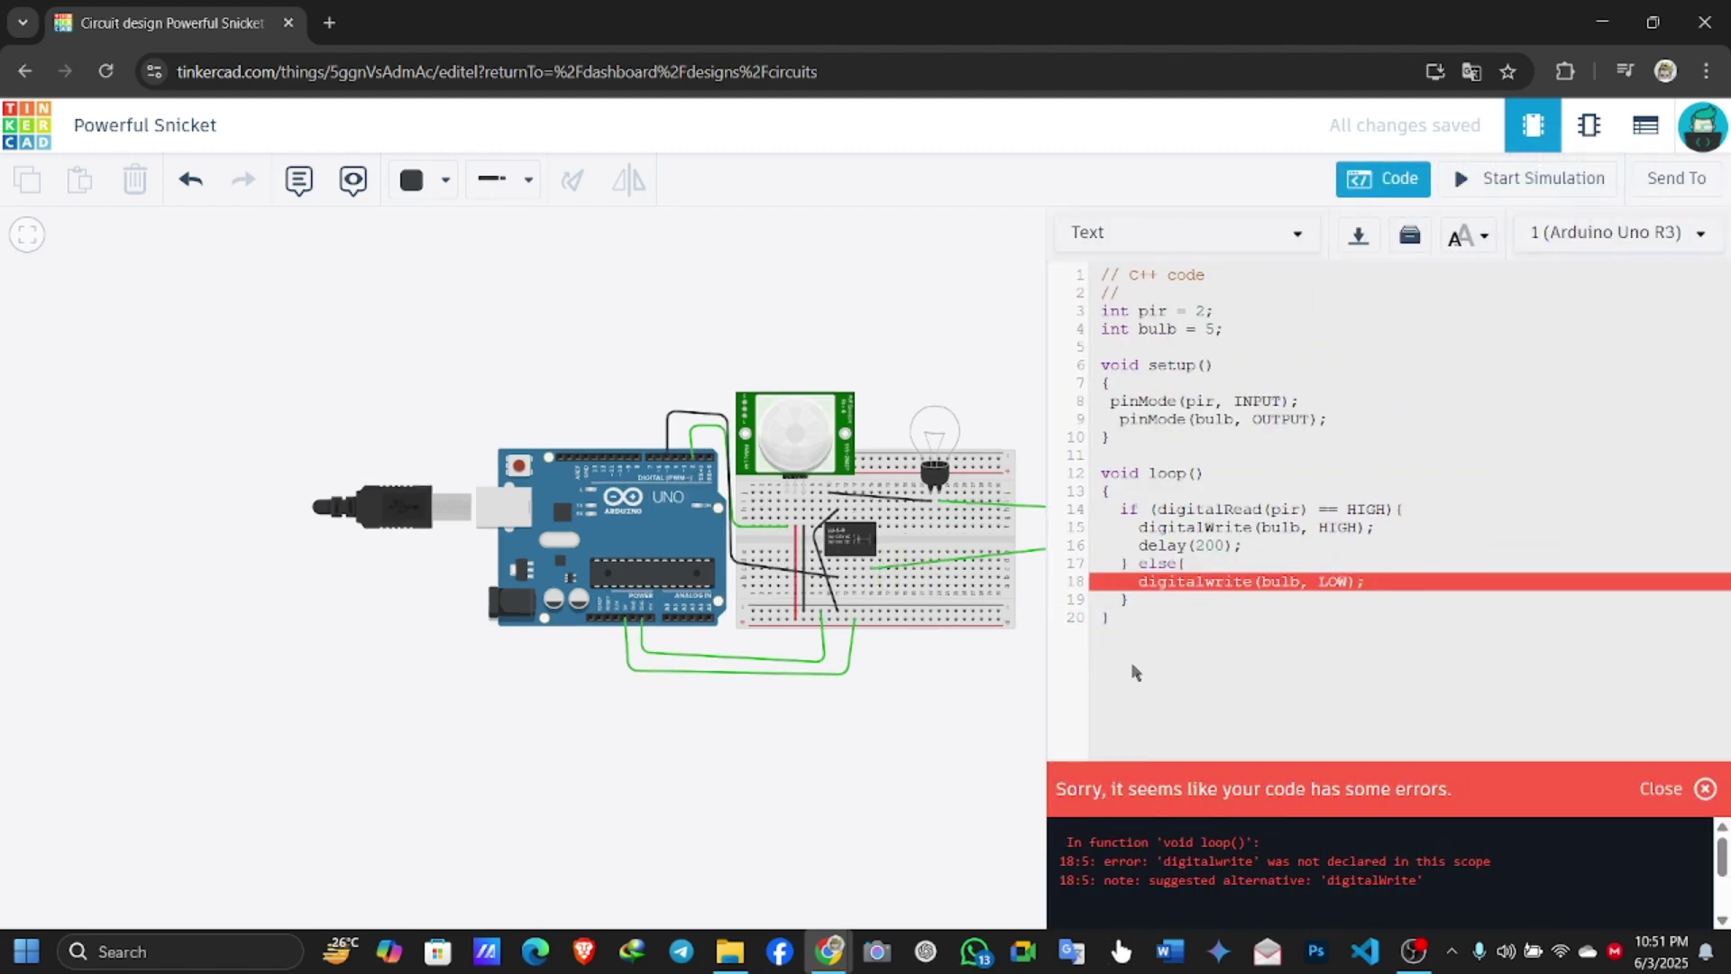
click(1702, 790)
Correct the function name in the else branch to "digitalWrite" with a capital W
click(1383, 179)
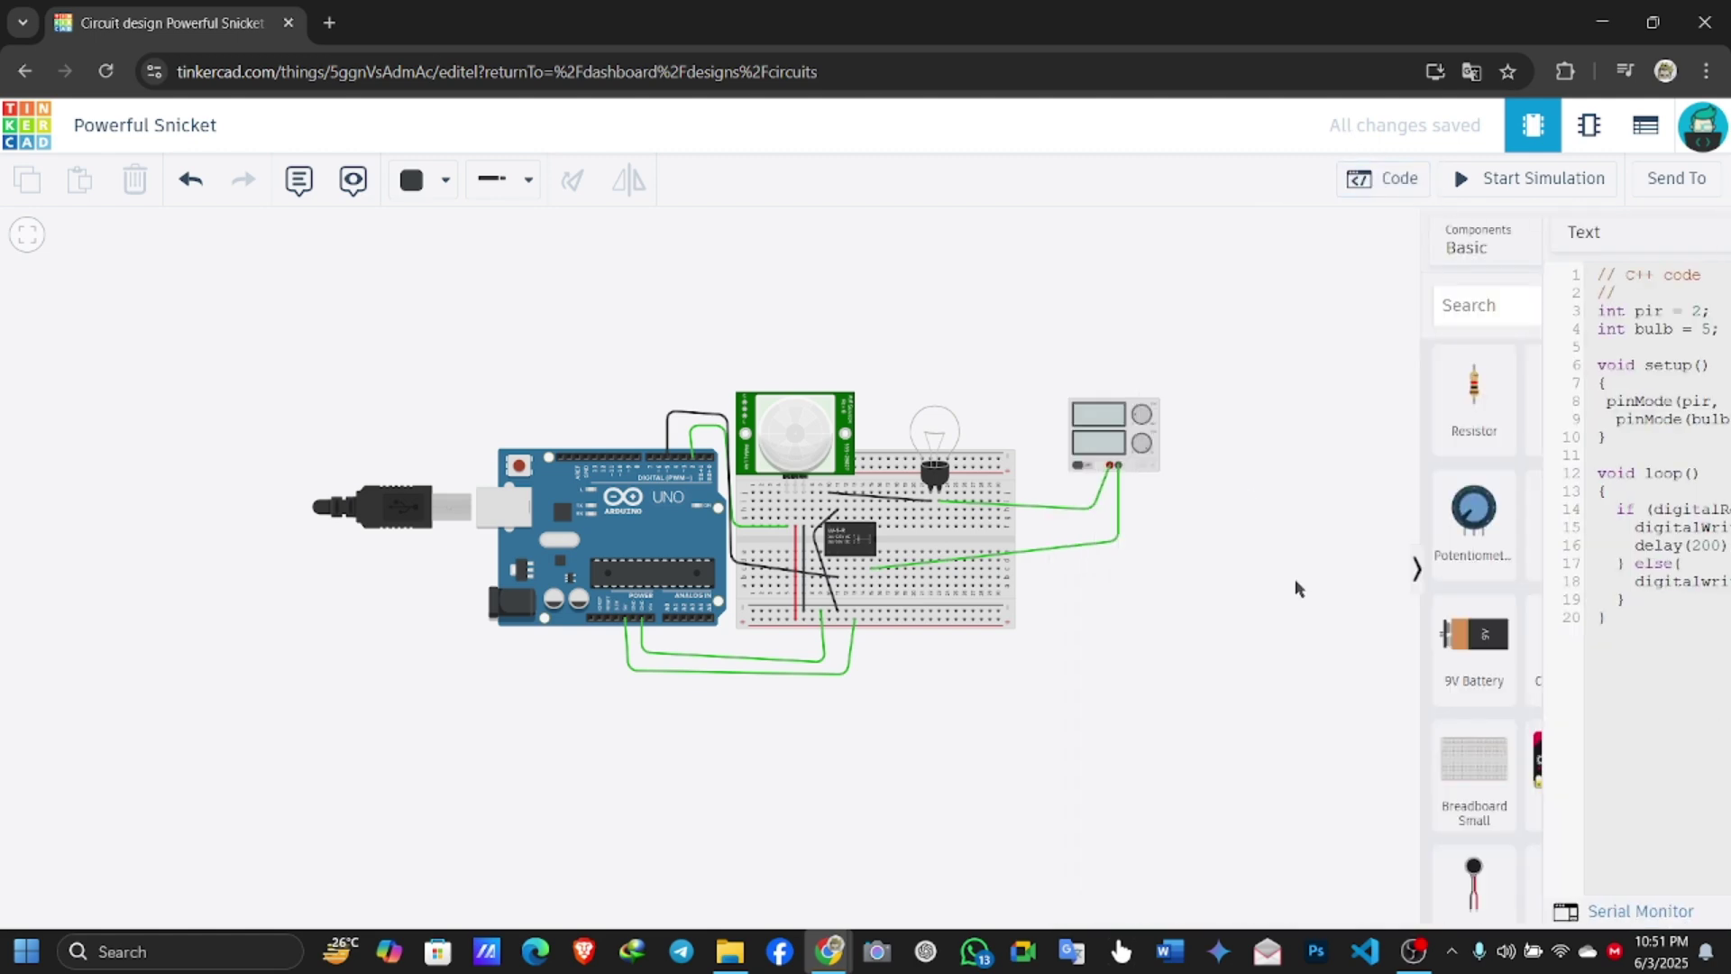
click(1382, 178)
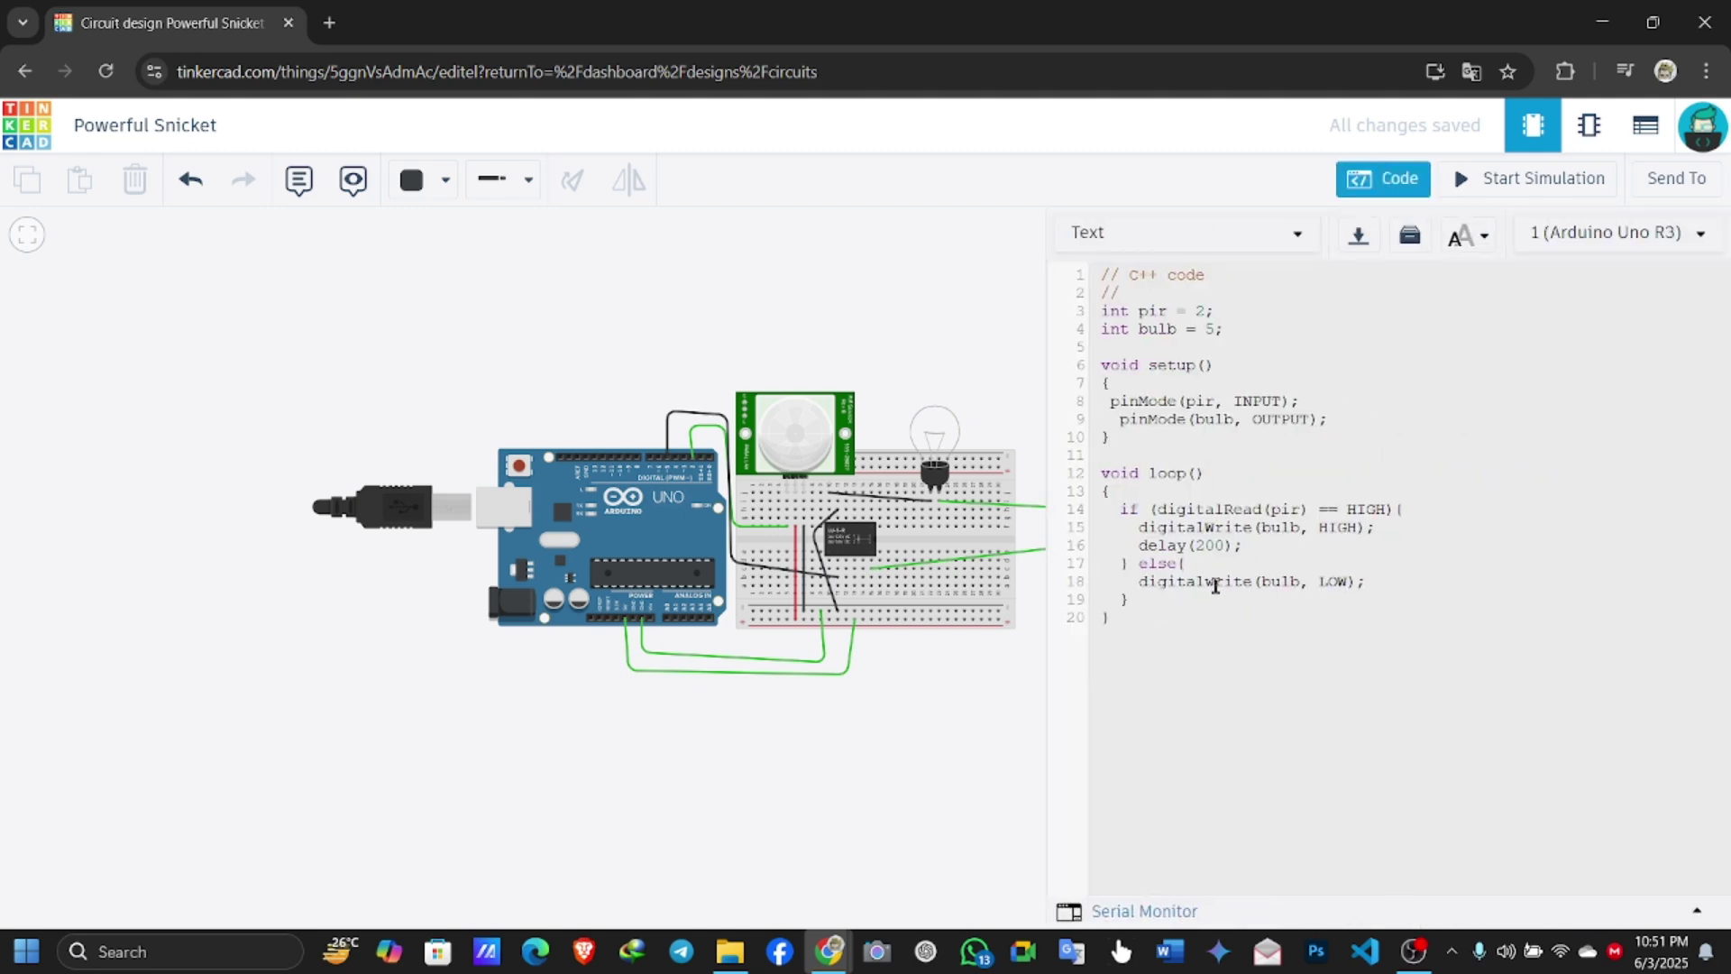
click(1215, 585)
Start the simulation and move the motion target inside the PIR sensor's detection zone to test the light bulb
click(1396, 180)
click(1523, 177)
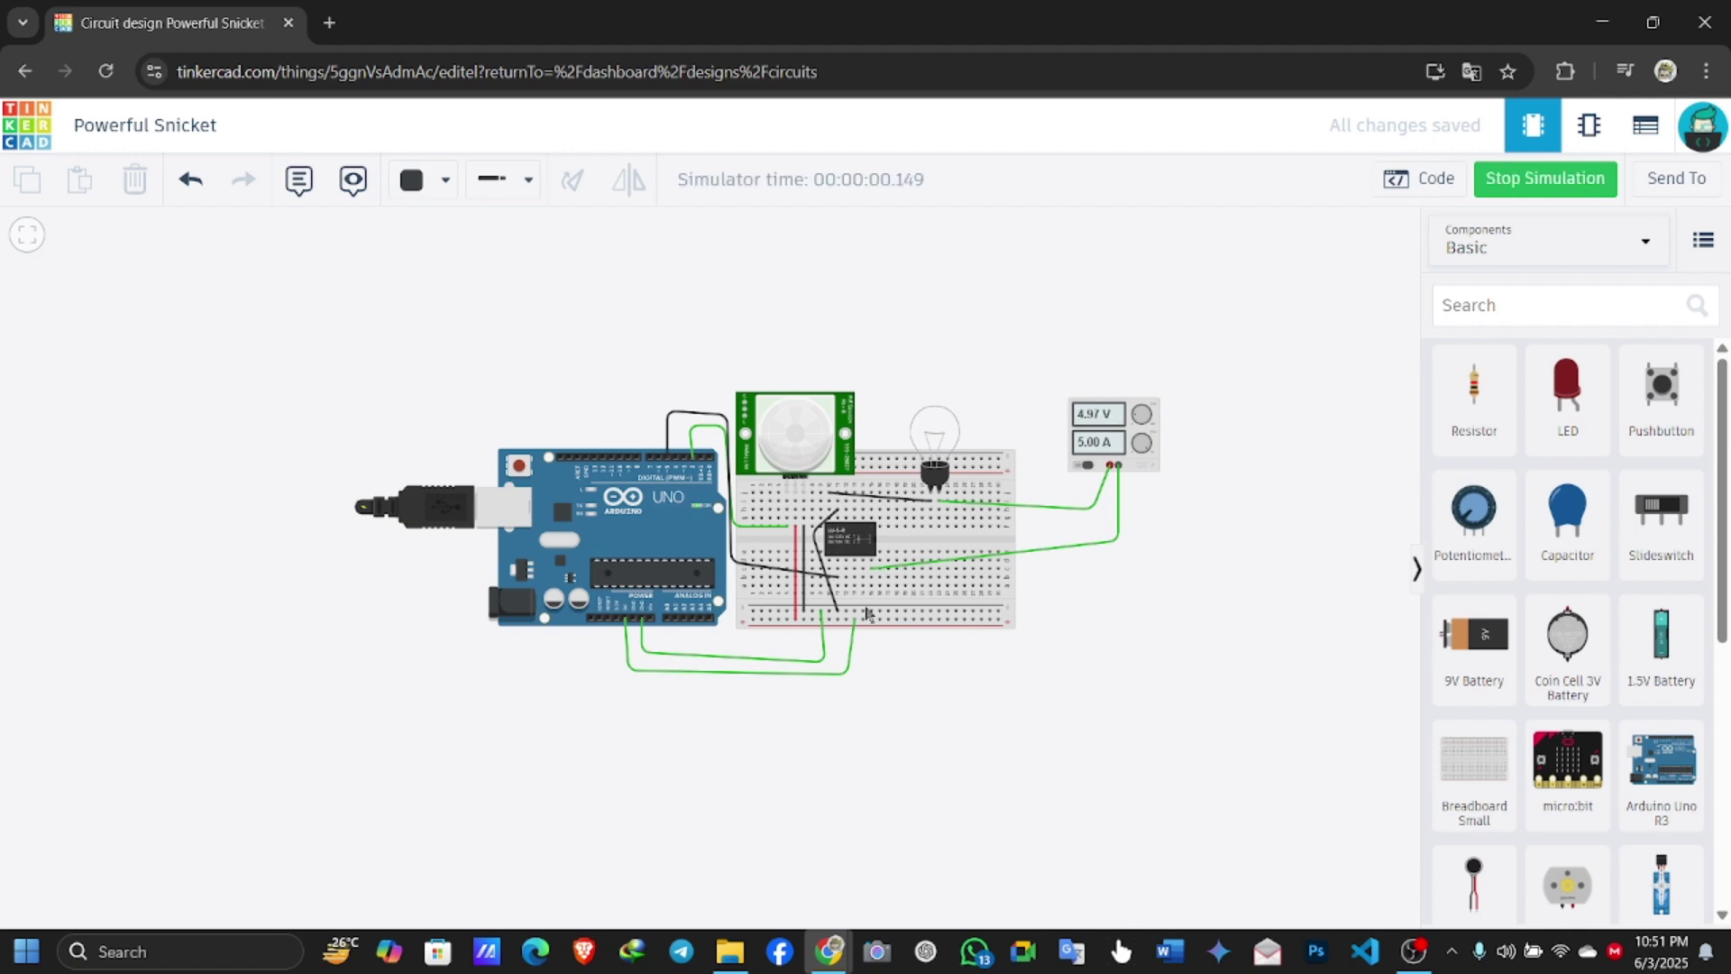
scroll(805, 456, down, 2)
click(803, 453)
mouse_move(794, 301)
mouse_down()
mouse_move(813, 310)
mouse_move(779, 286)
mouse_move(795, 299)
mouse_move(803, 283)
mouse_up()
click(962, 339)
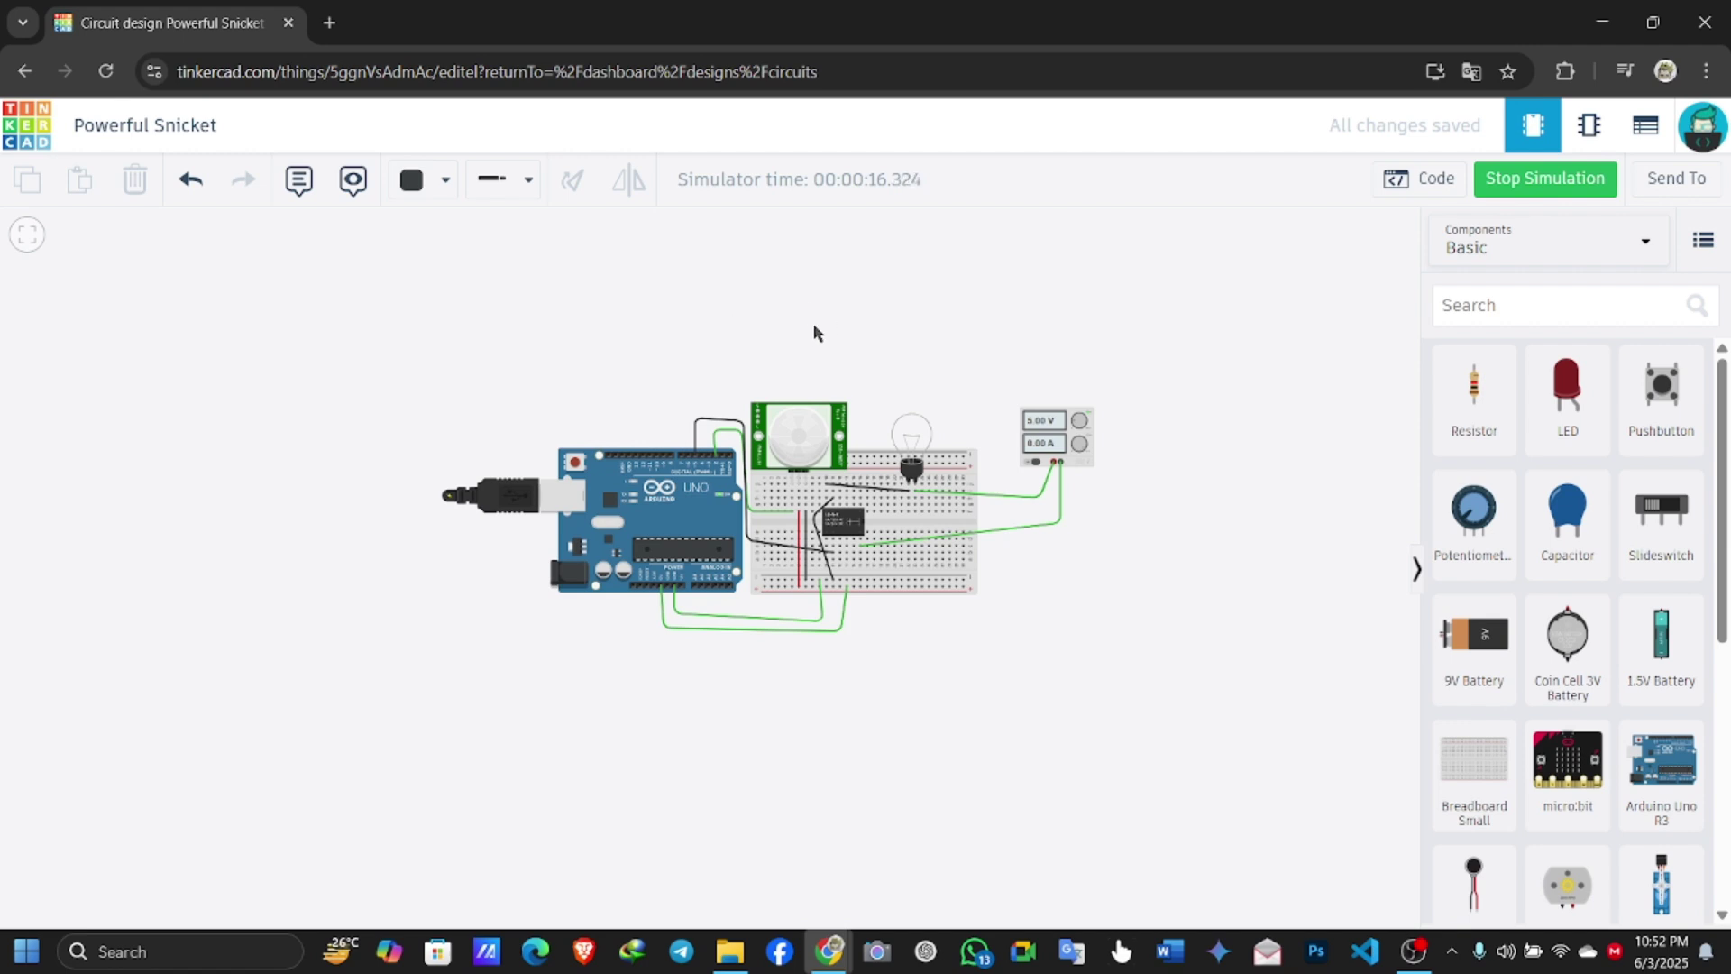
Repeat the motion test with the PIR sensor's target and stop the simulation
click(810, 397)
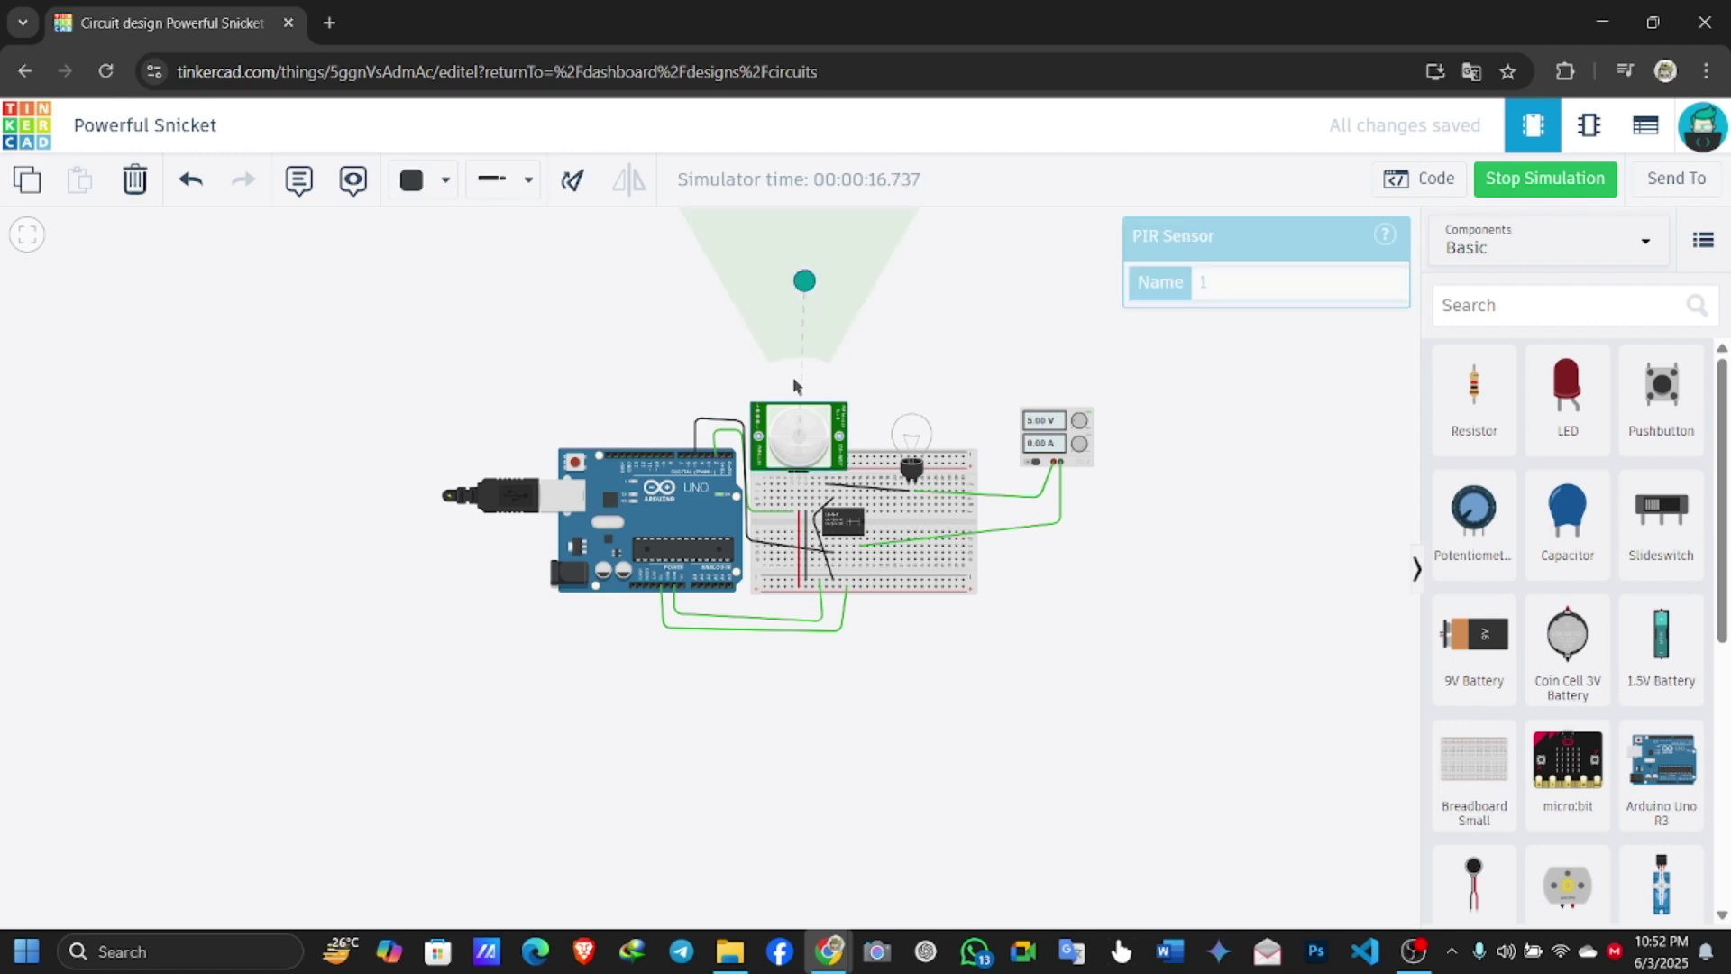
mouse_move(803, 279)
mouse_down()
mouse_move(773, 279)
mouse_move(801, 290)
mouse_up()
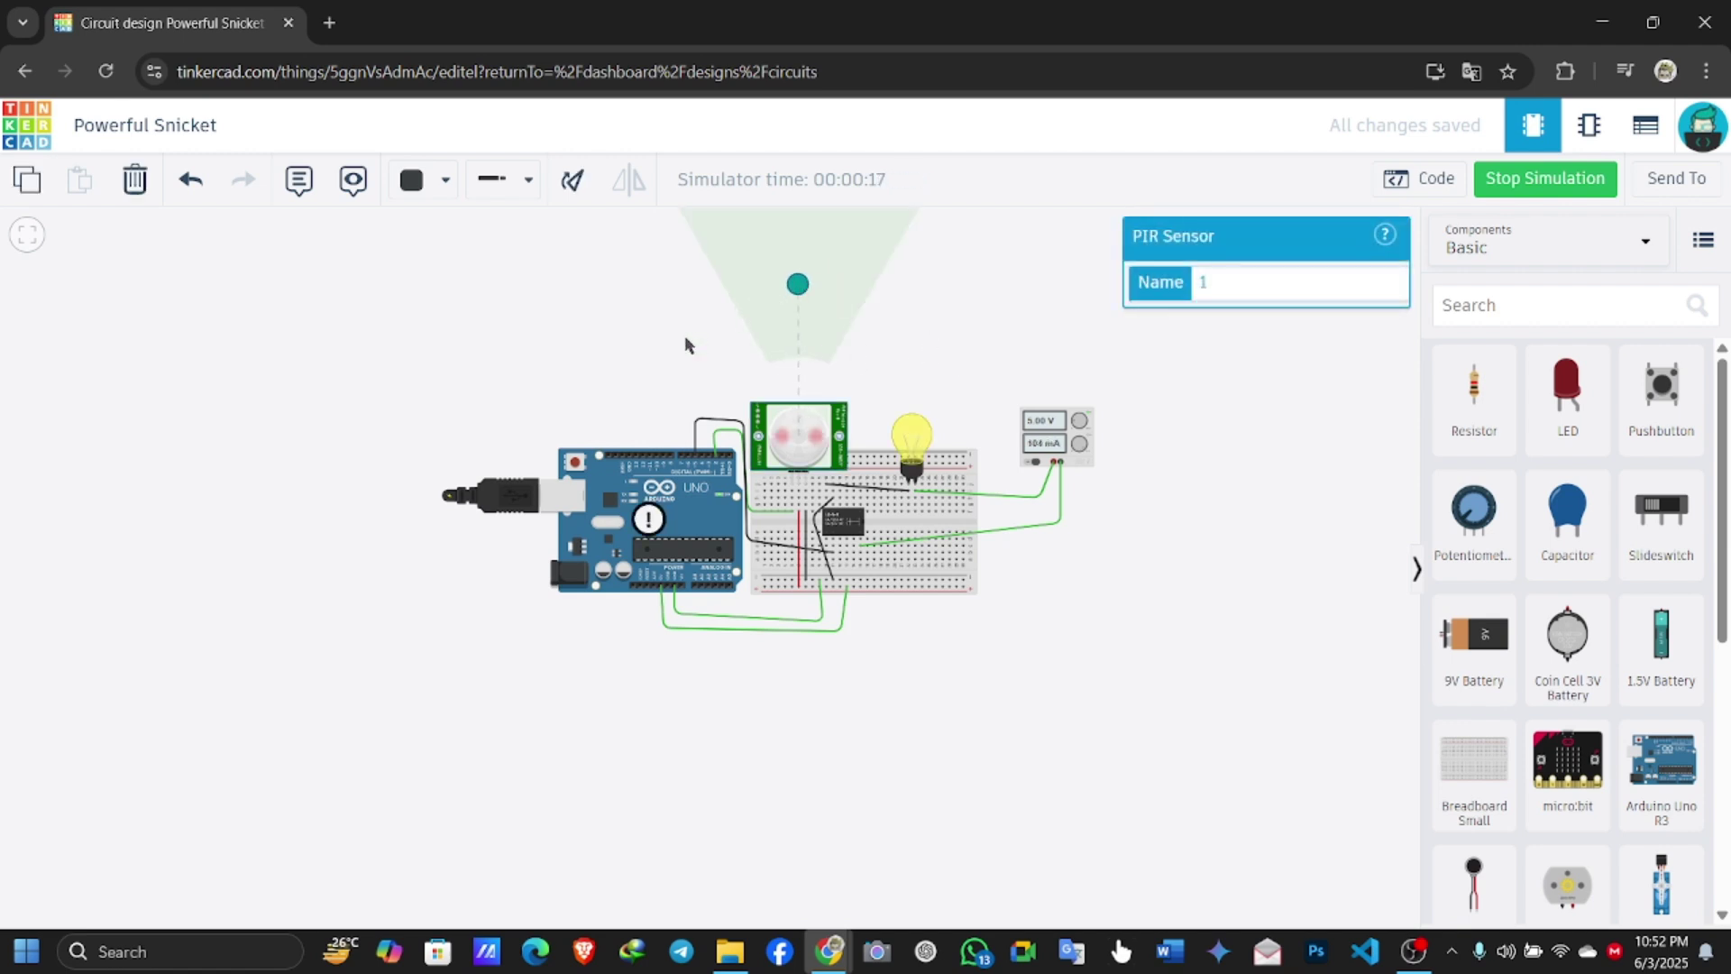
click(678, 339)
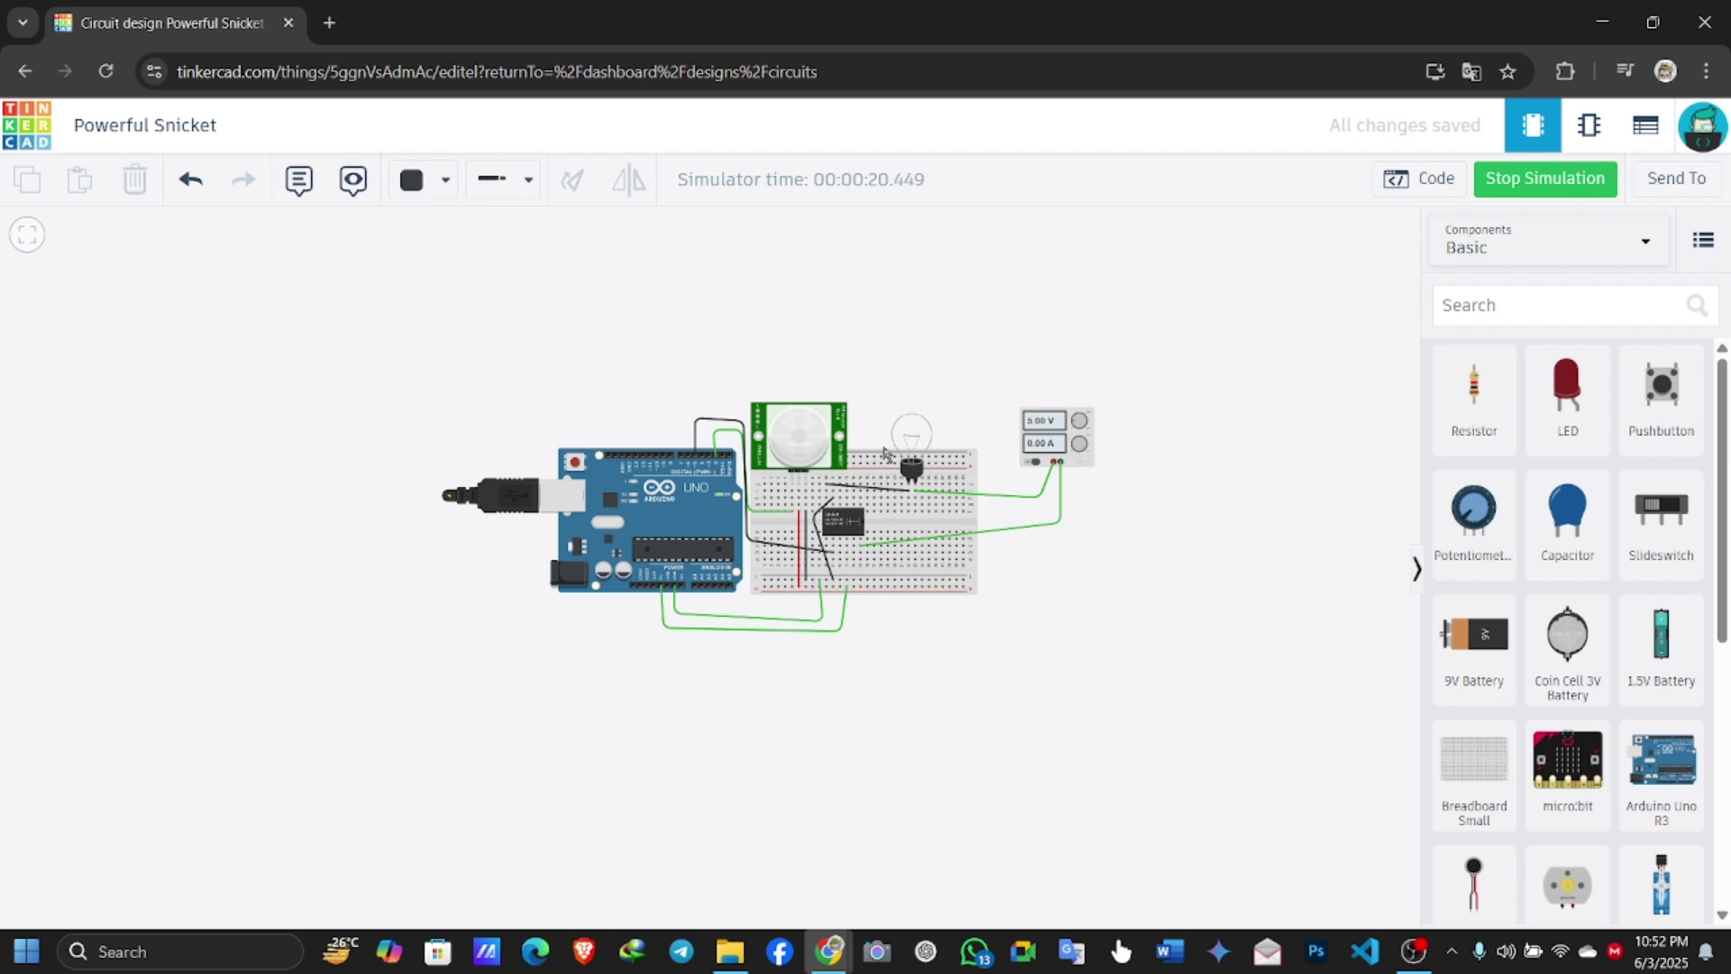
click(777, 444)
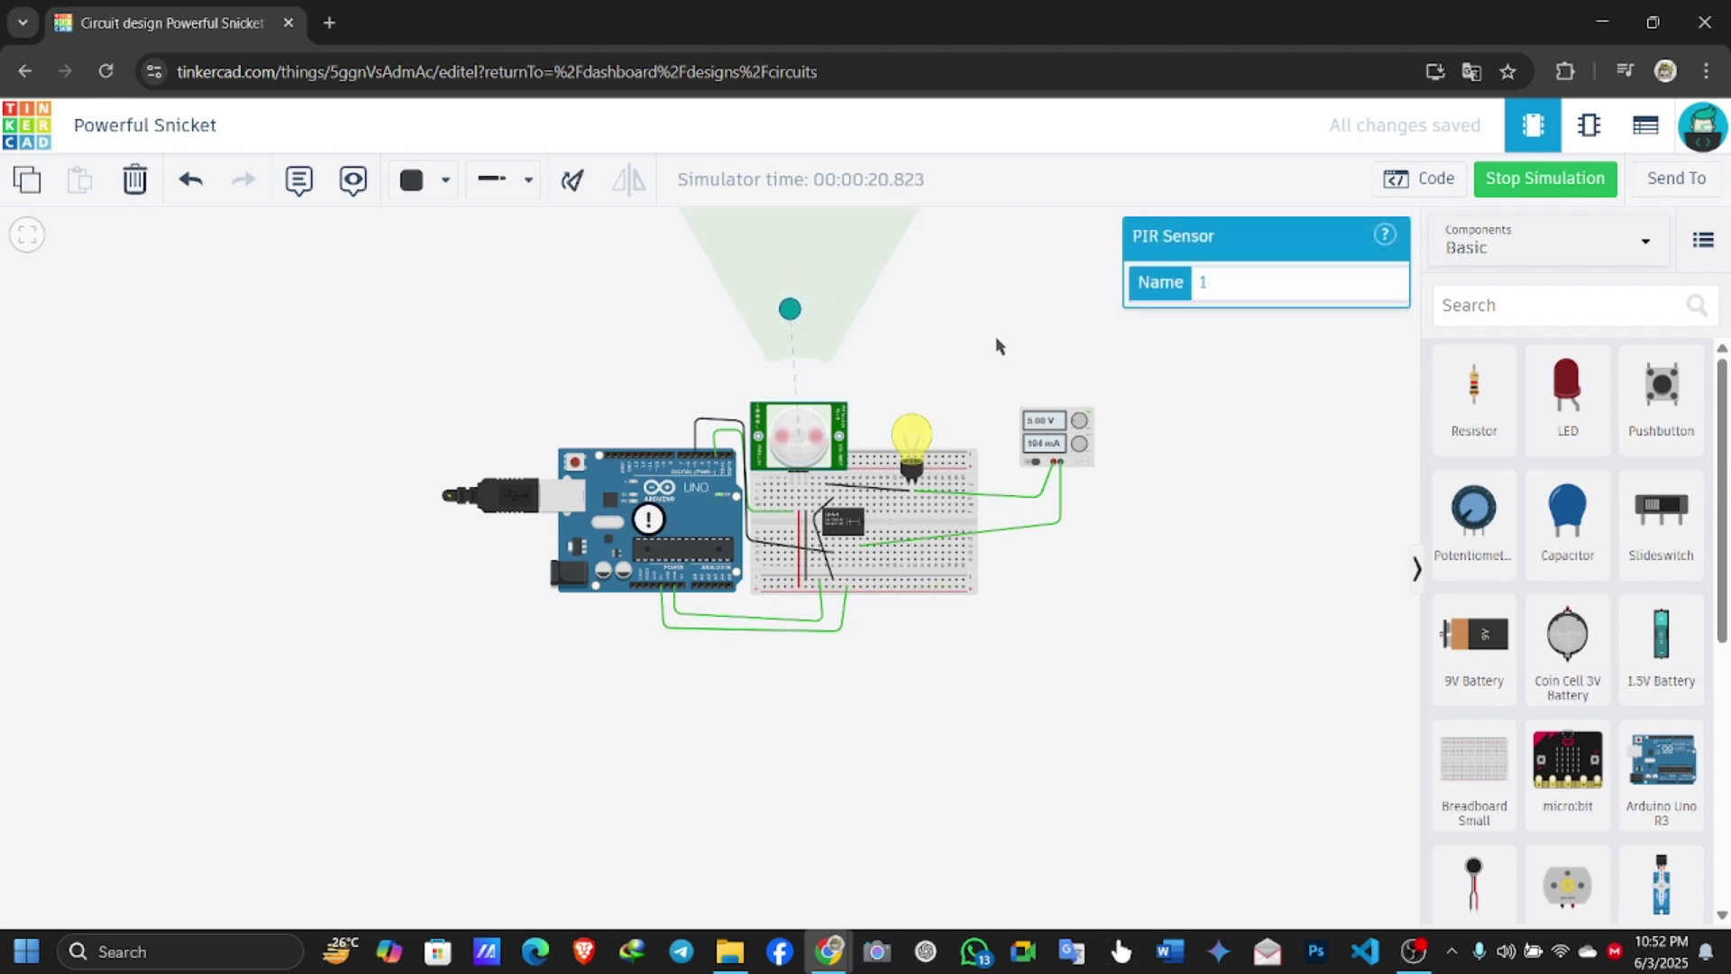
click(1074, 467)
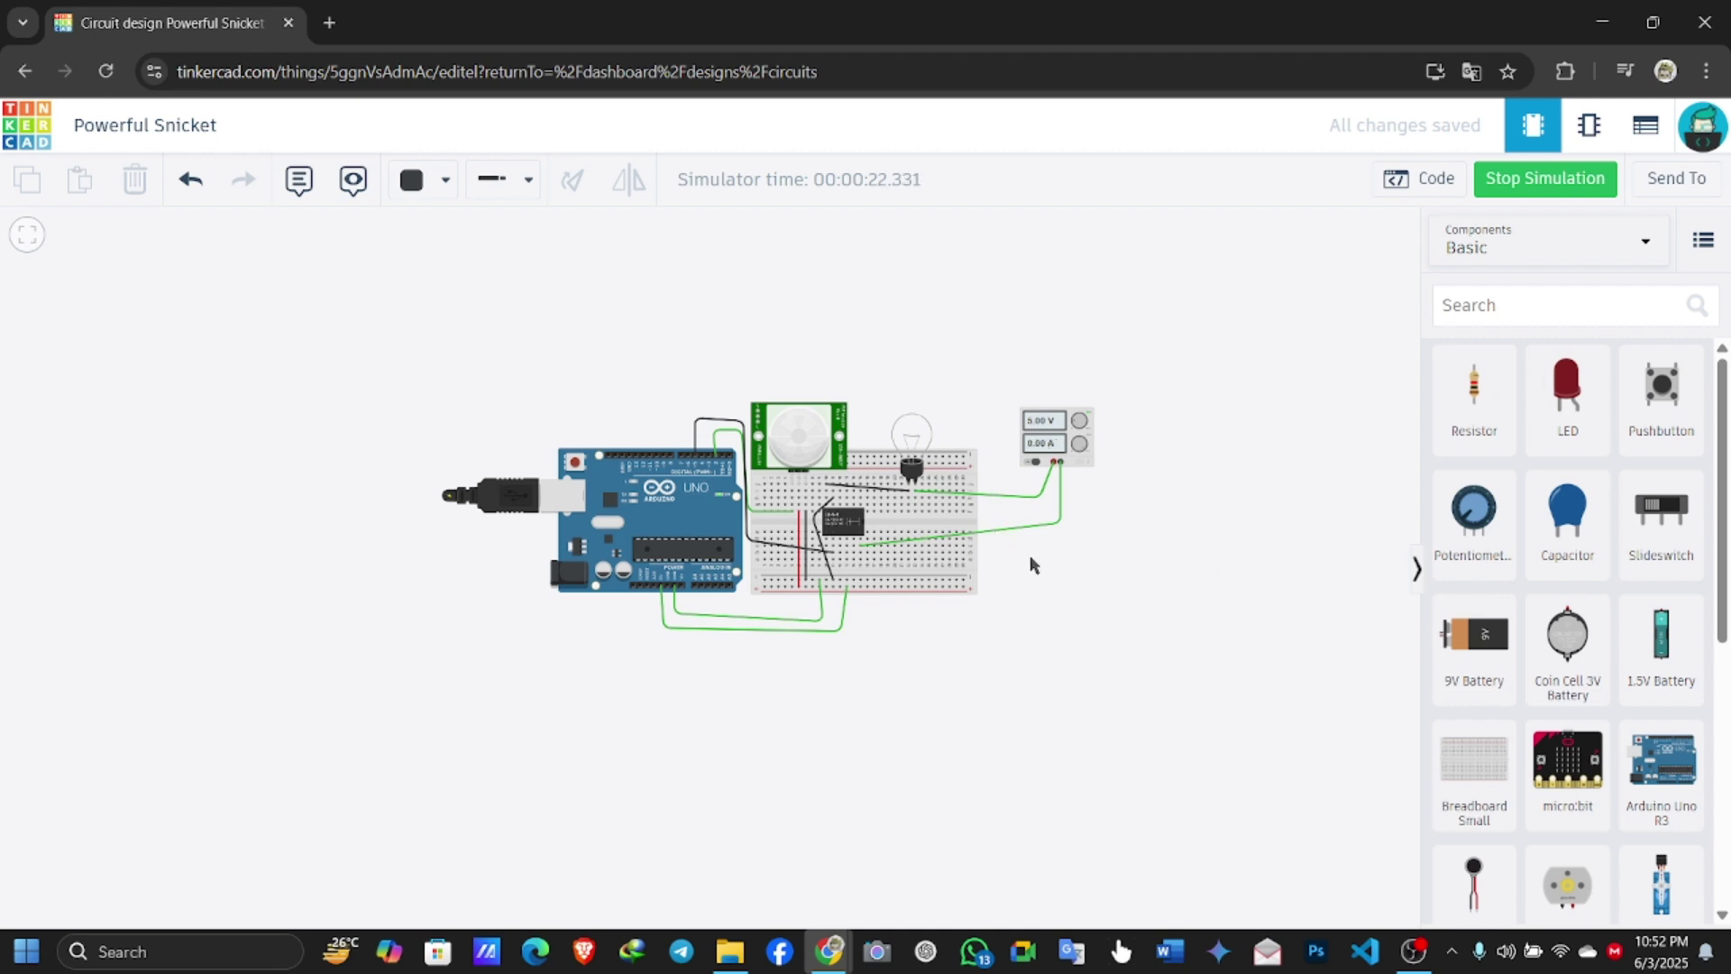
click(1537, 189)
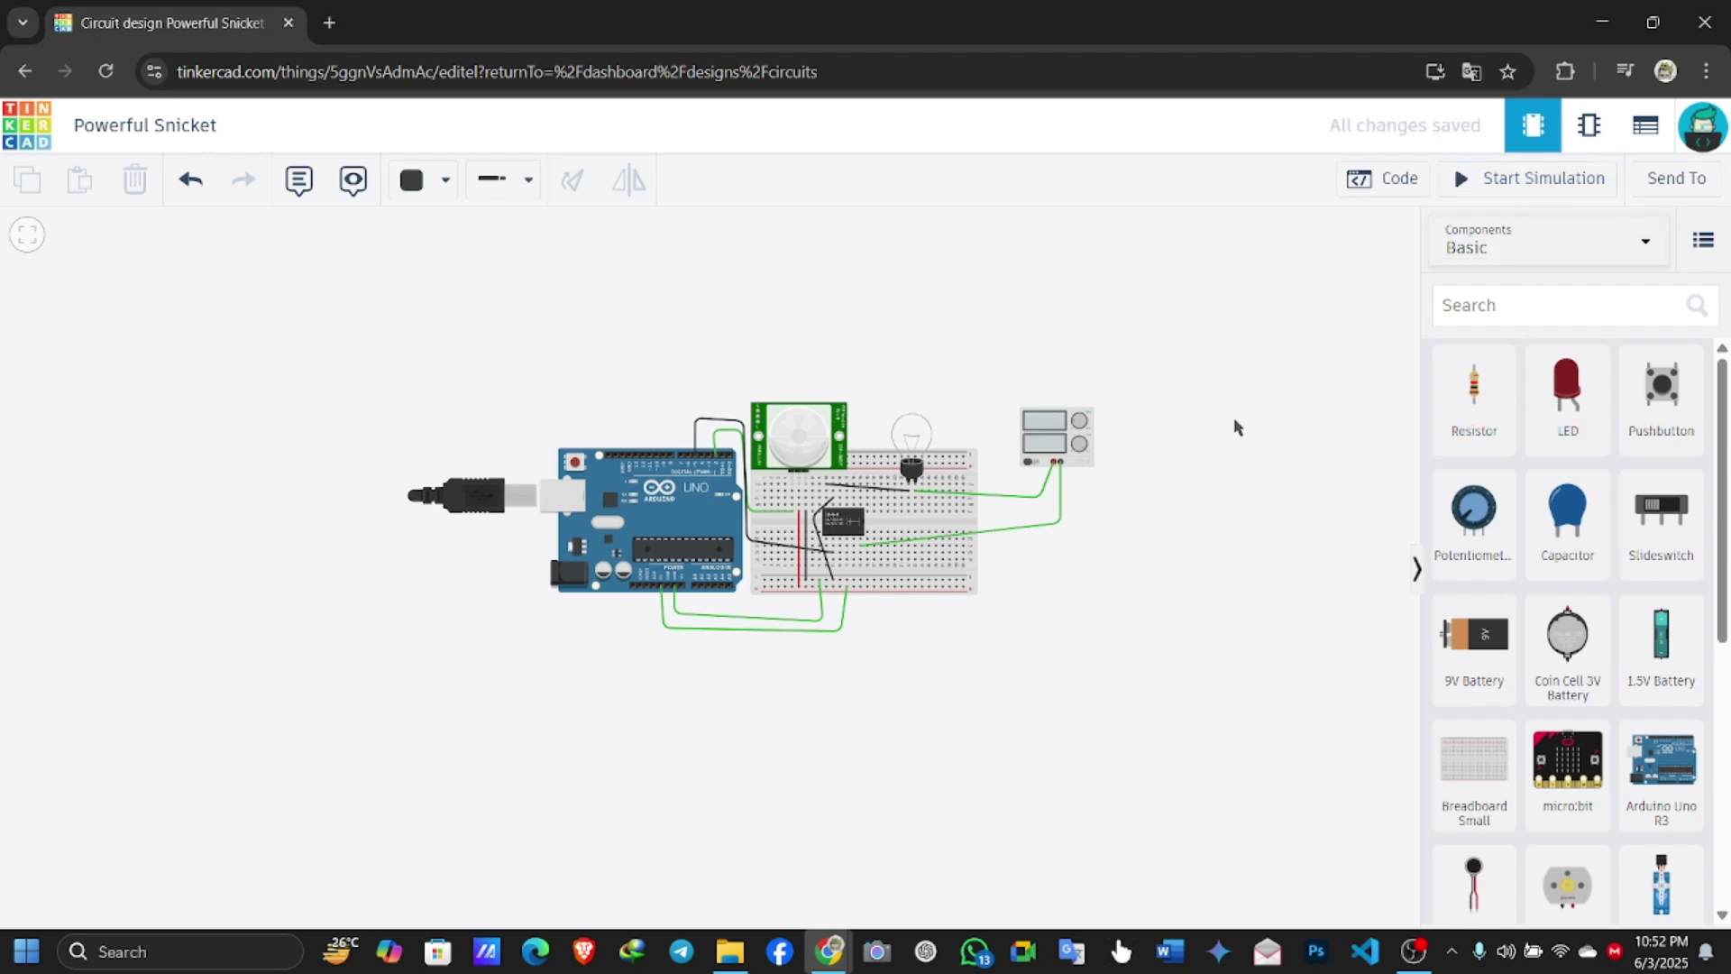